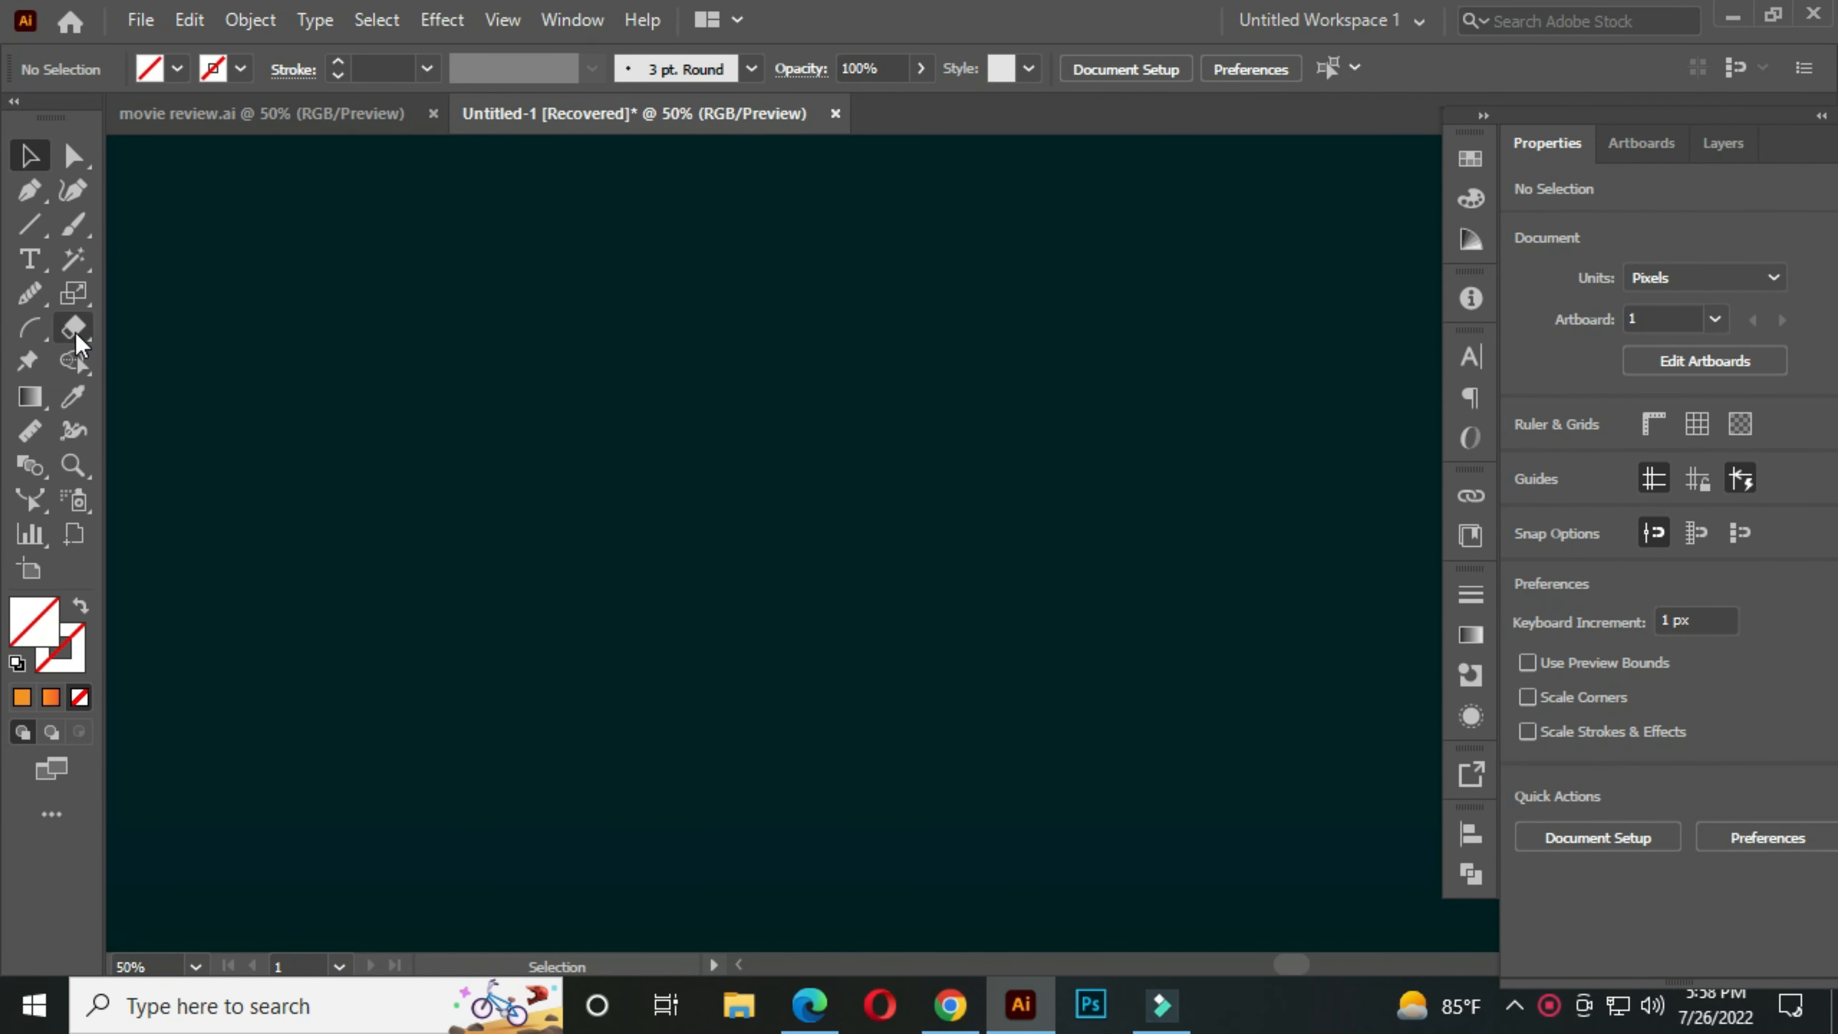
Create a polar grid about 700 px in diameter with 4 concentric dividers and 0 radial dividers.
right_click(31, 329)
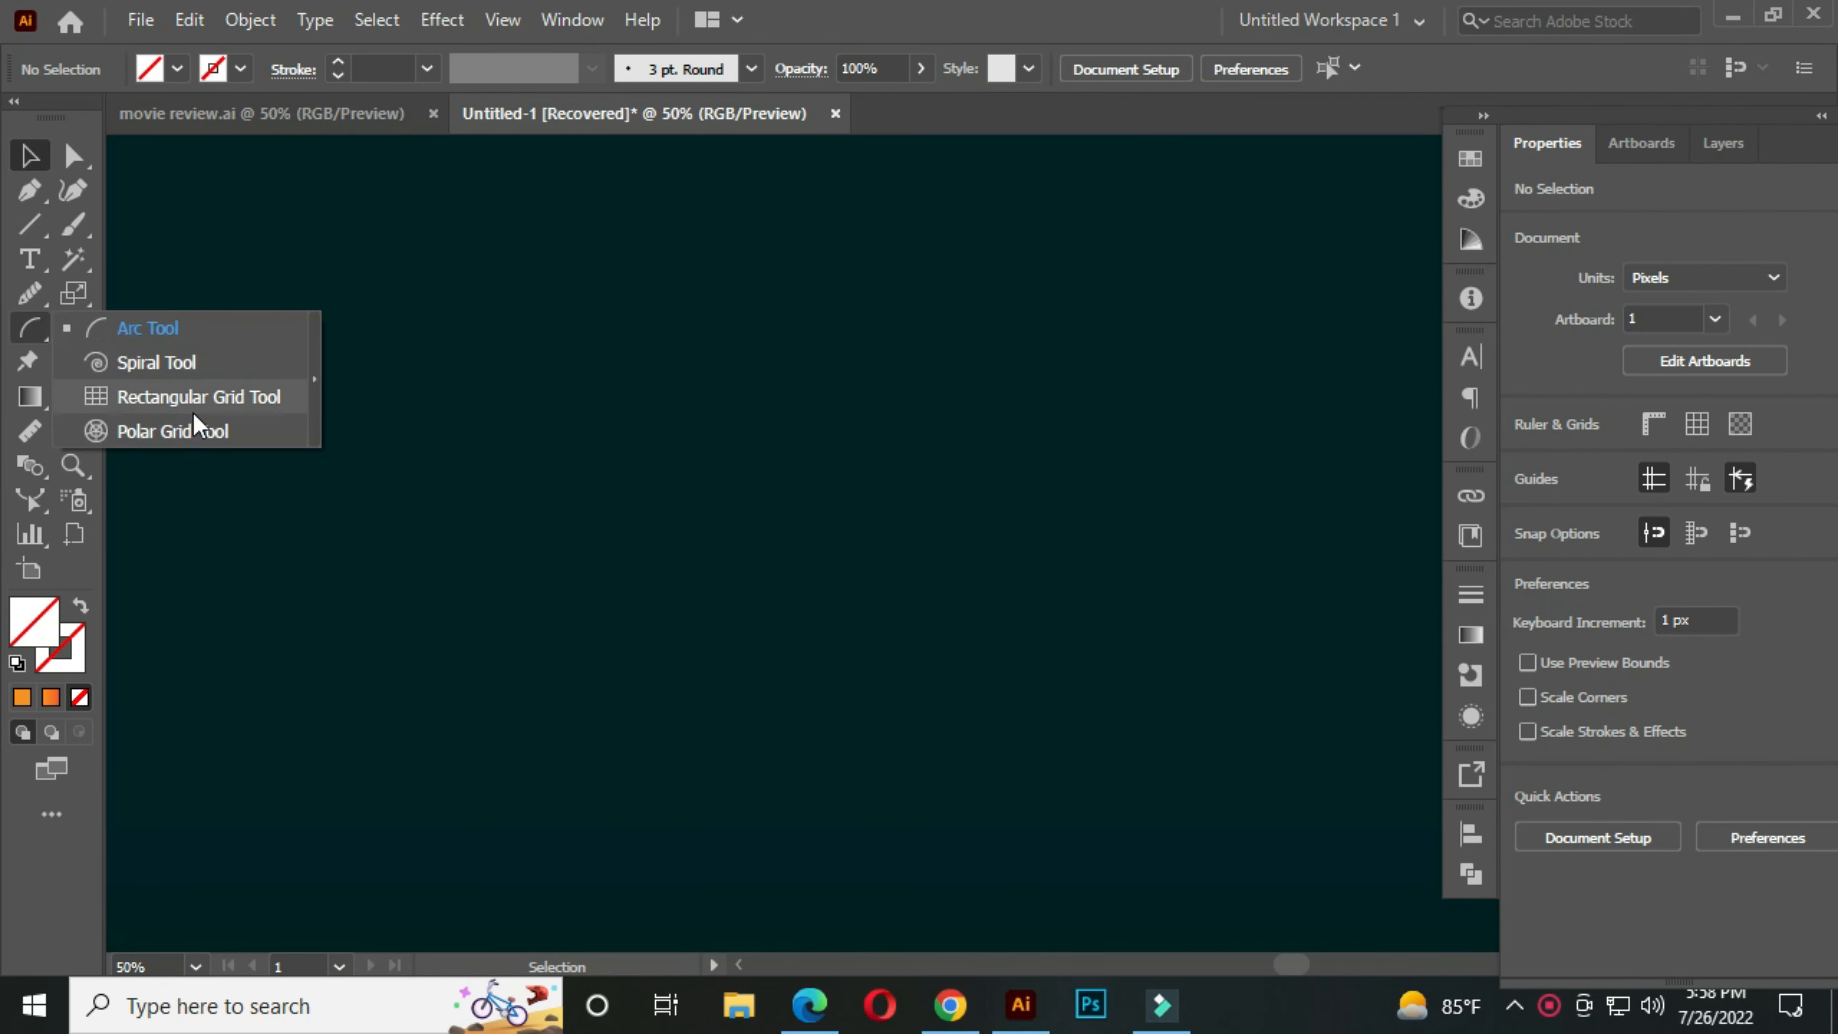
left_click(226, 435)
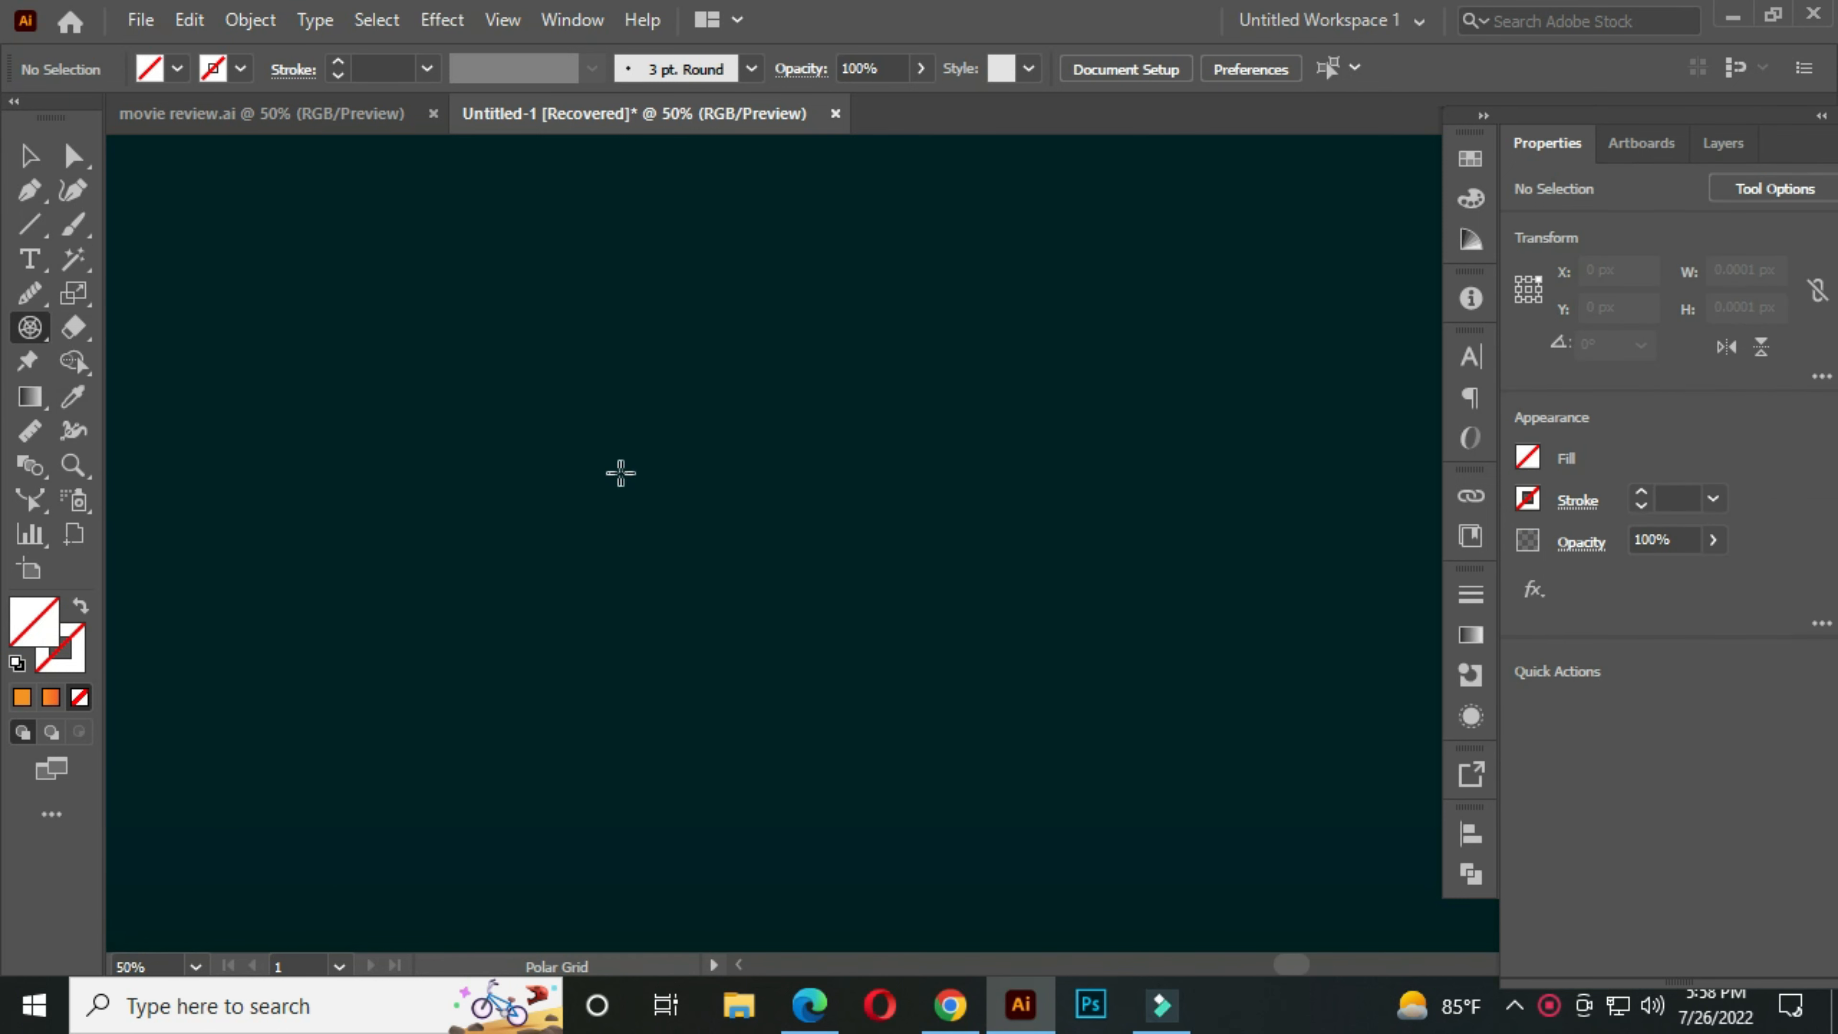
left_click(729, 540)
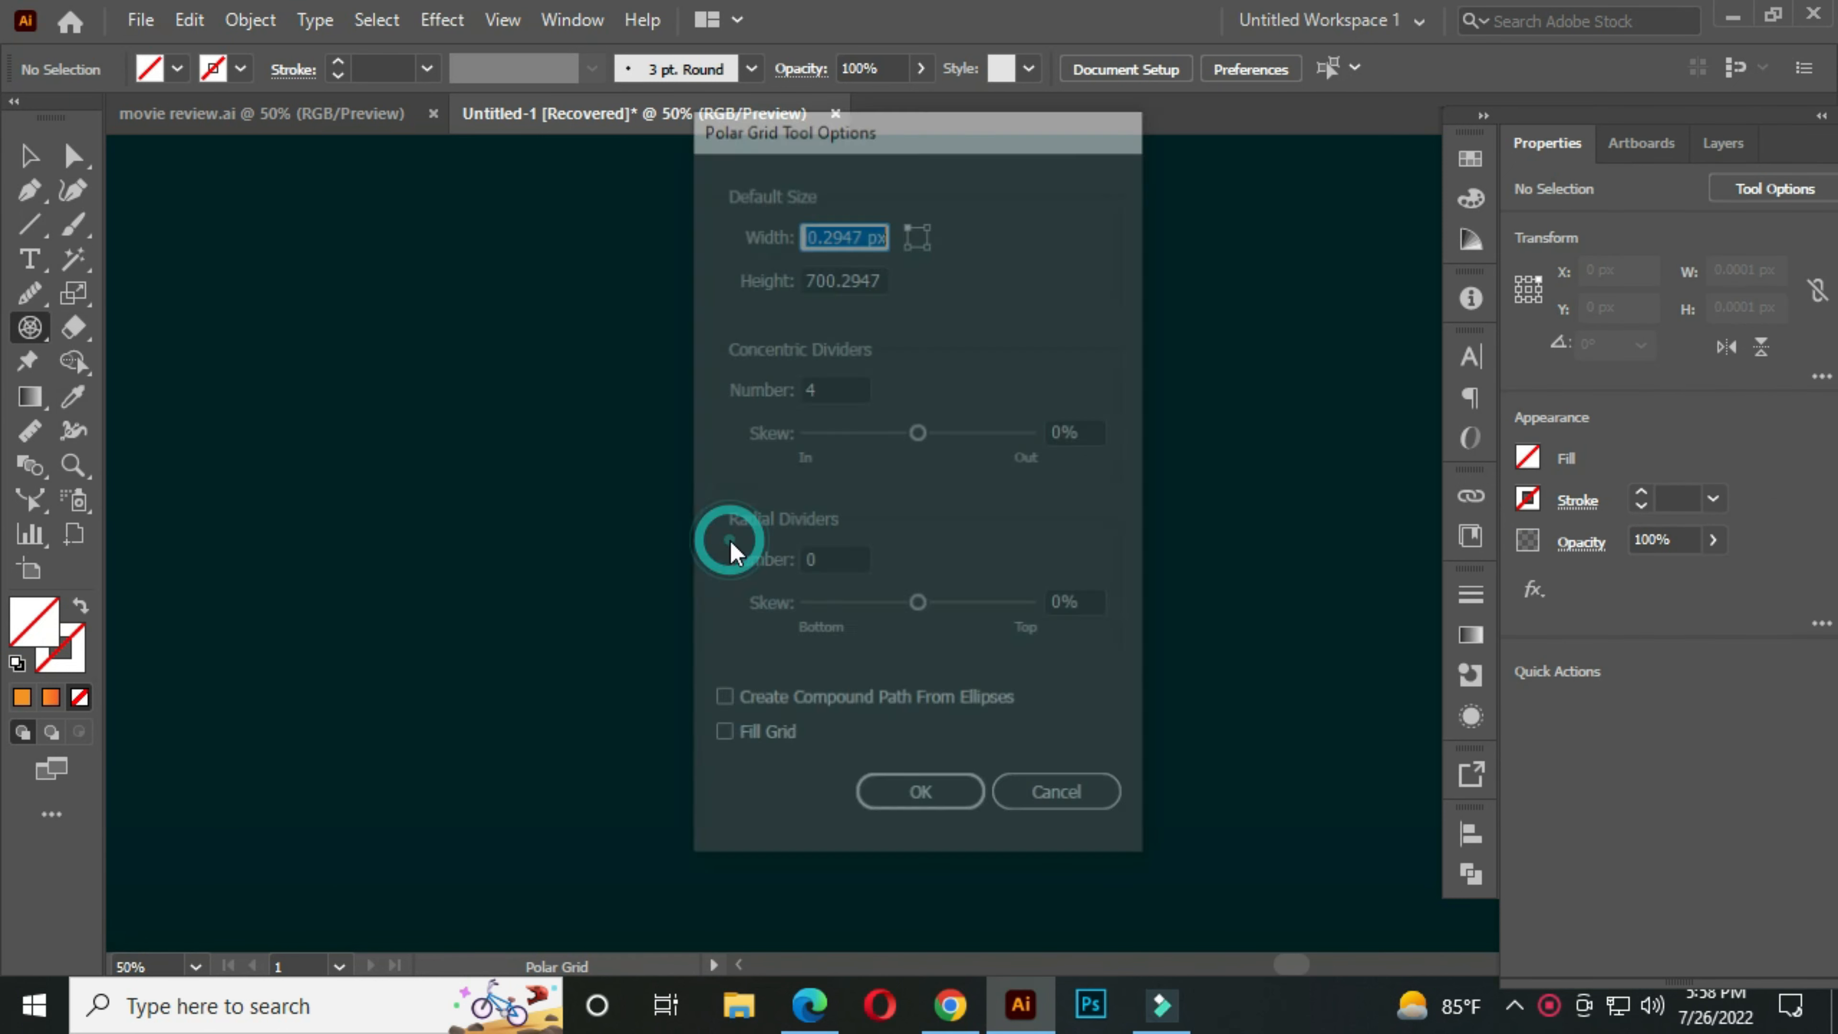
double_click(840, 383)
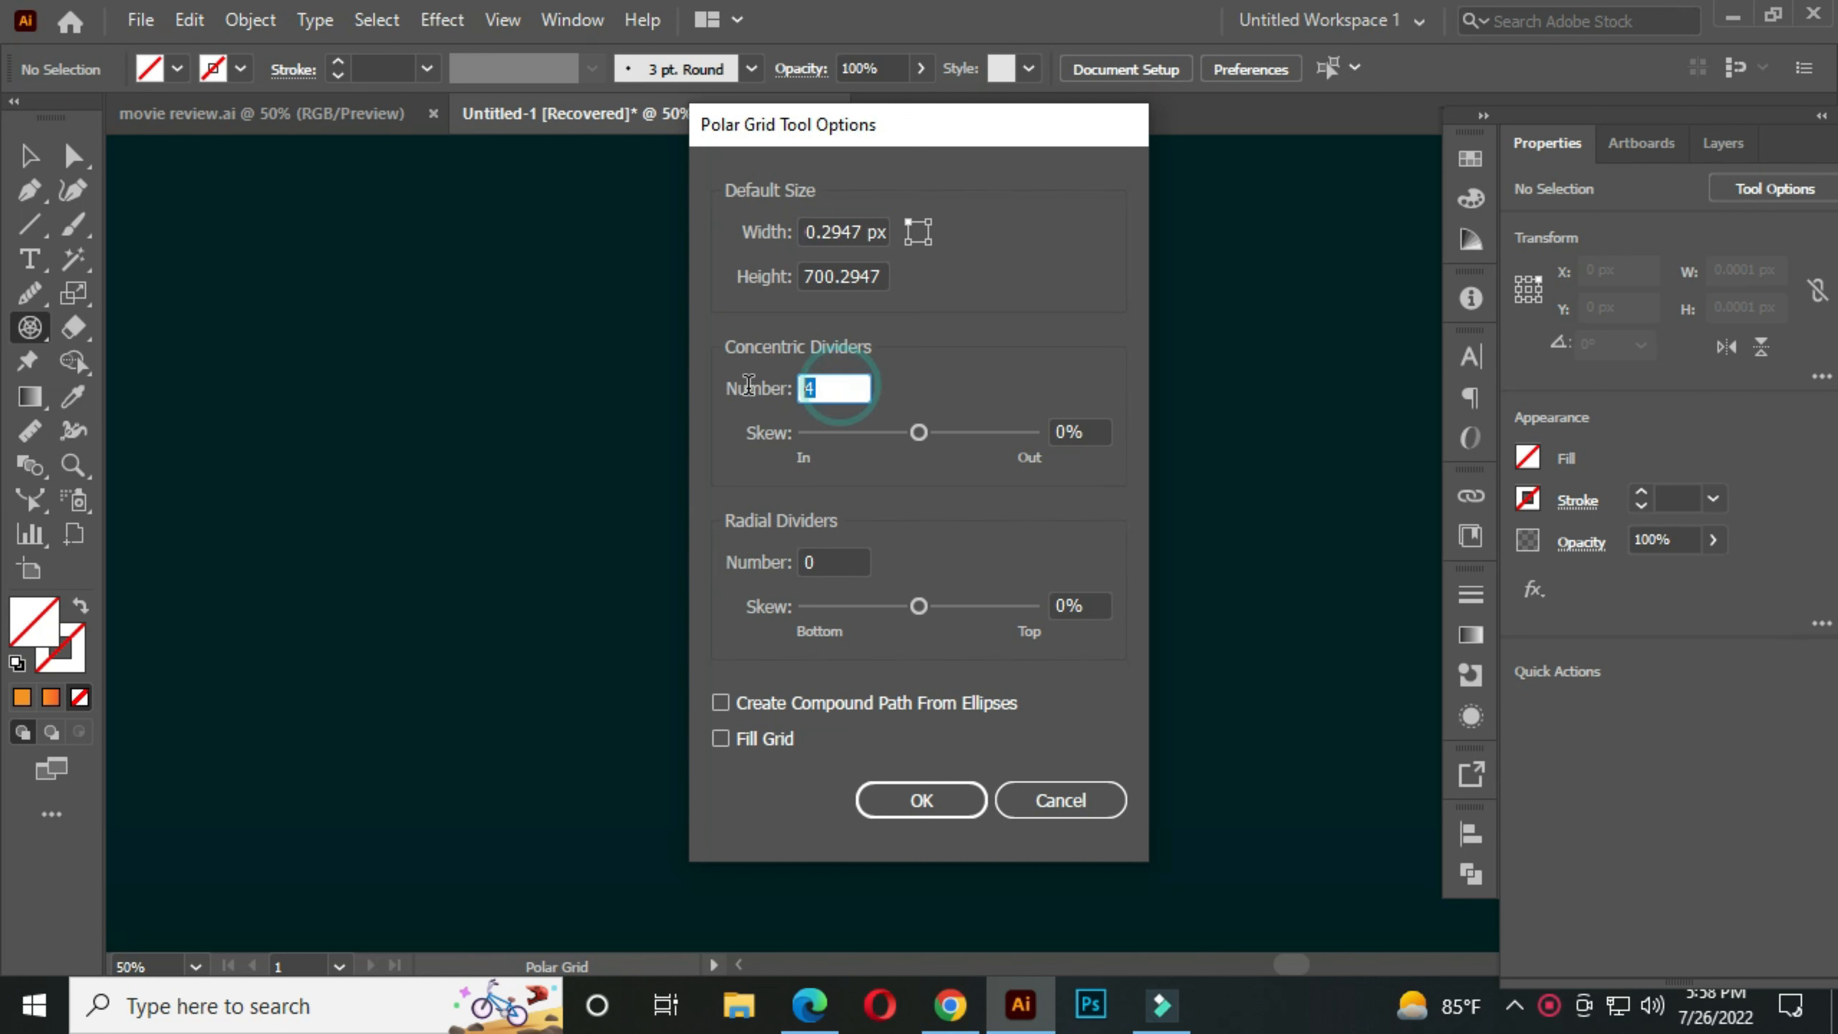
double_click(840, 561)
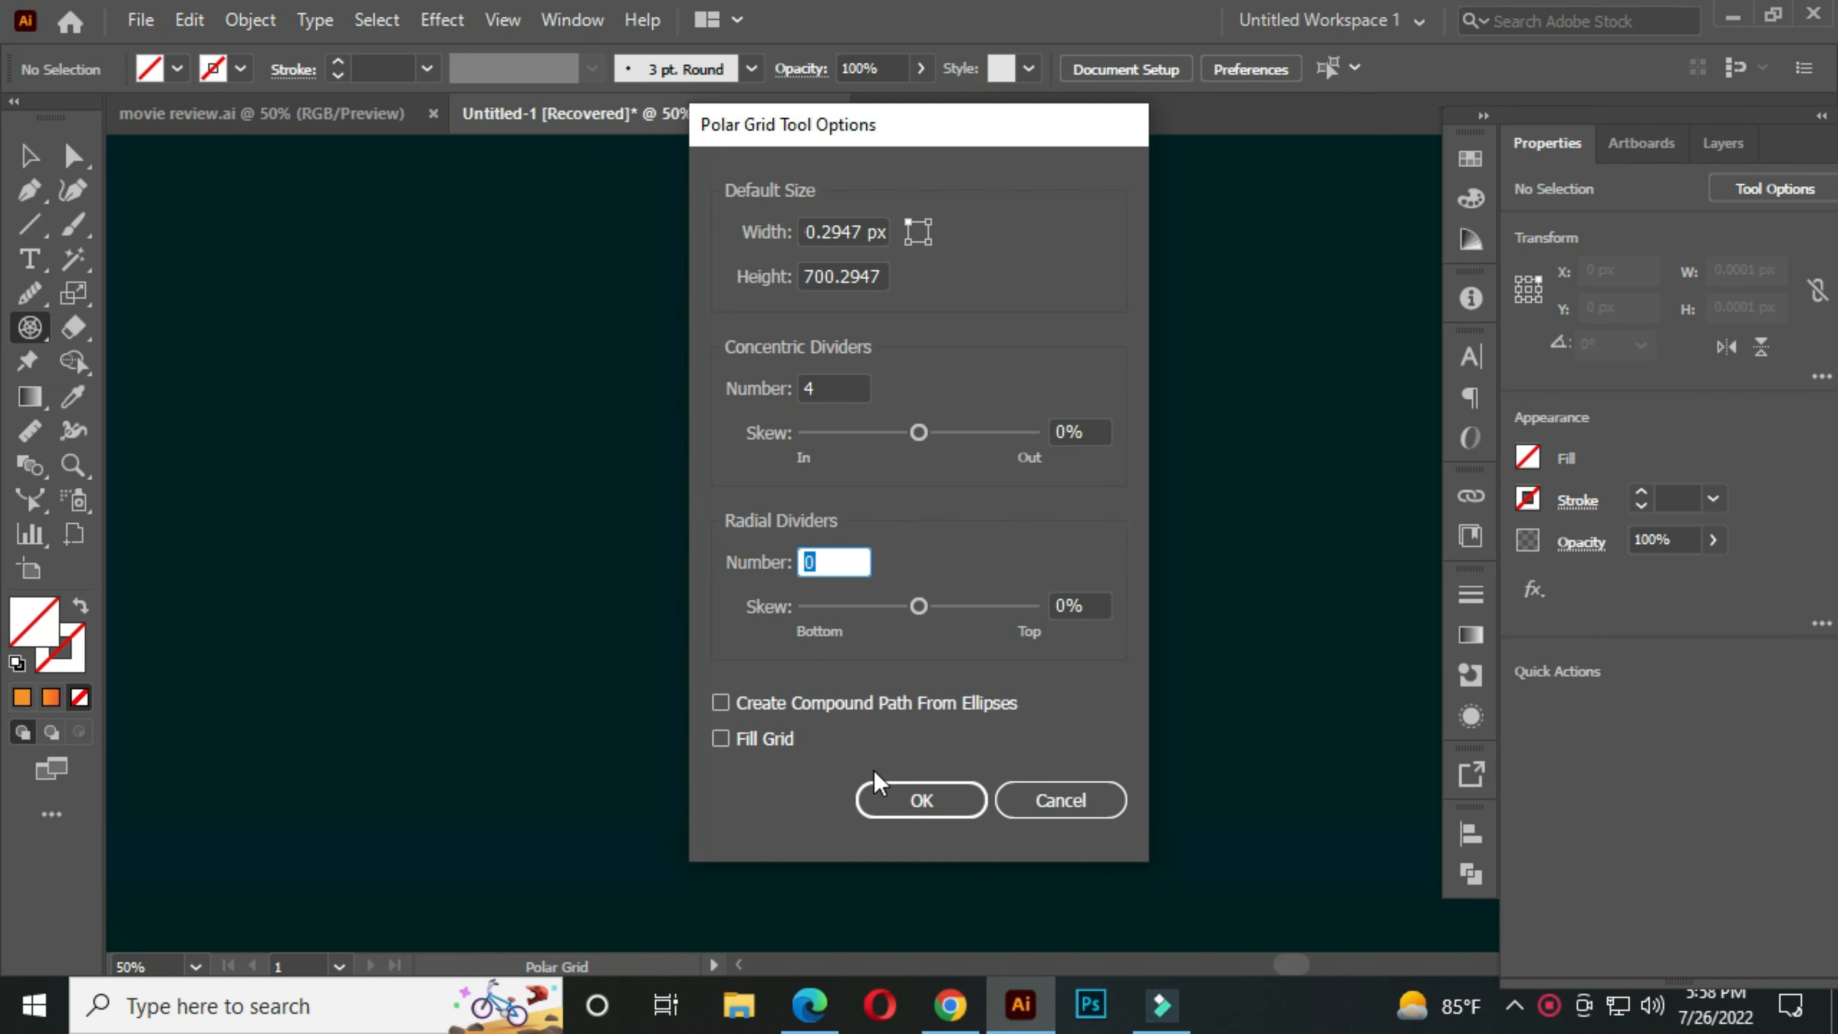
left_click(909, 803)
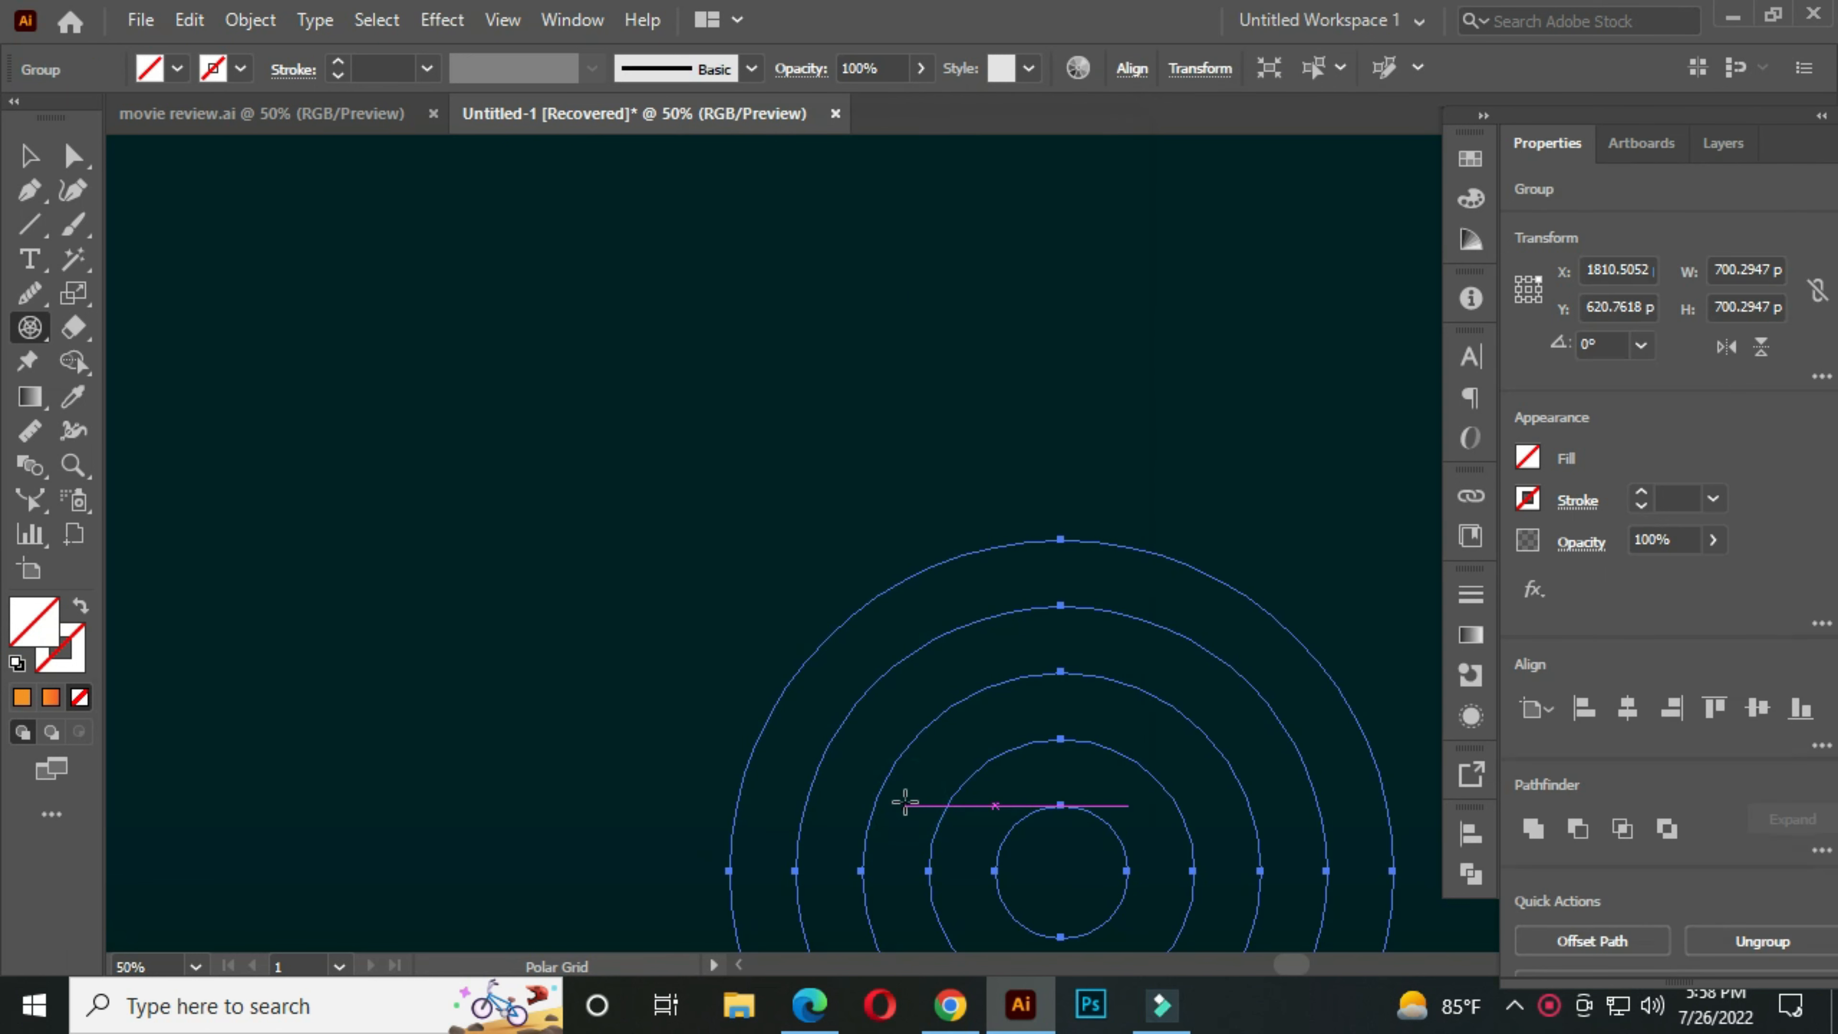
Move the concentric circles fully into the dark canvas area and scale them proportionally to about 541 px.
left_click(31, 160)
left_click_drag(869, 624, 487, 371)
left_click_drag(913, 880, 846, 805)
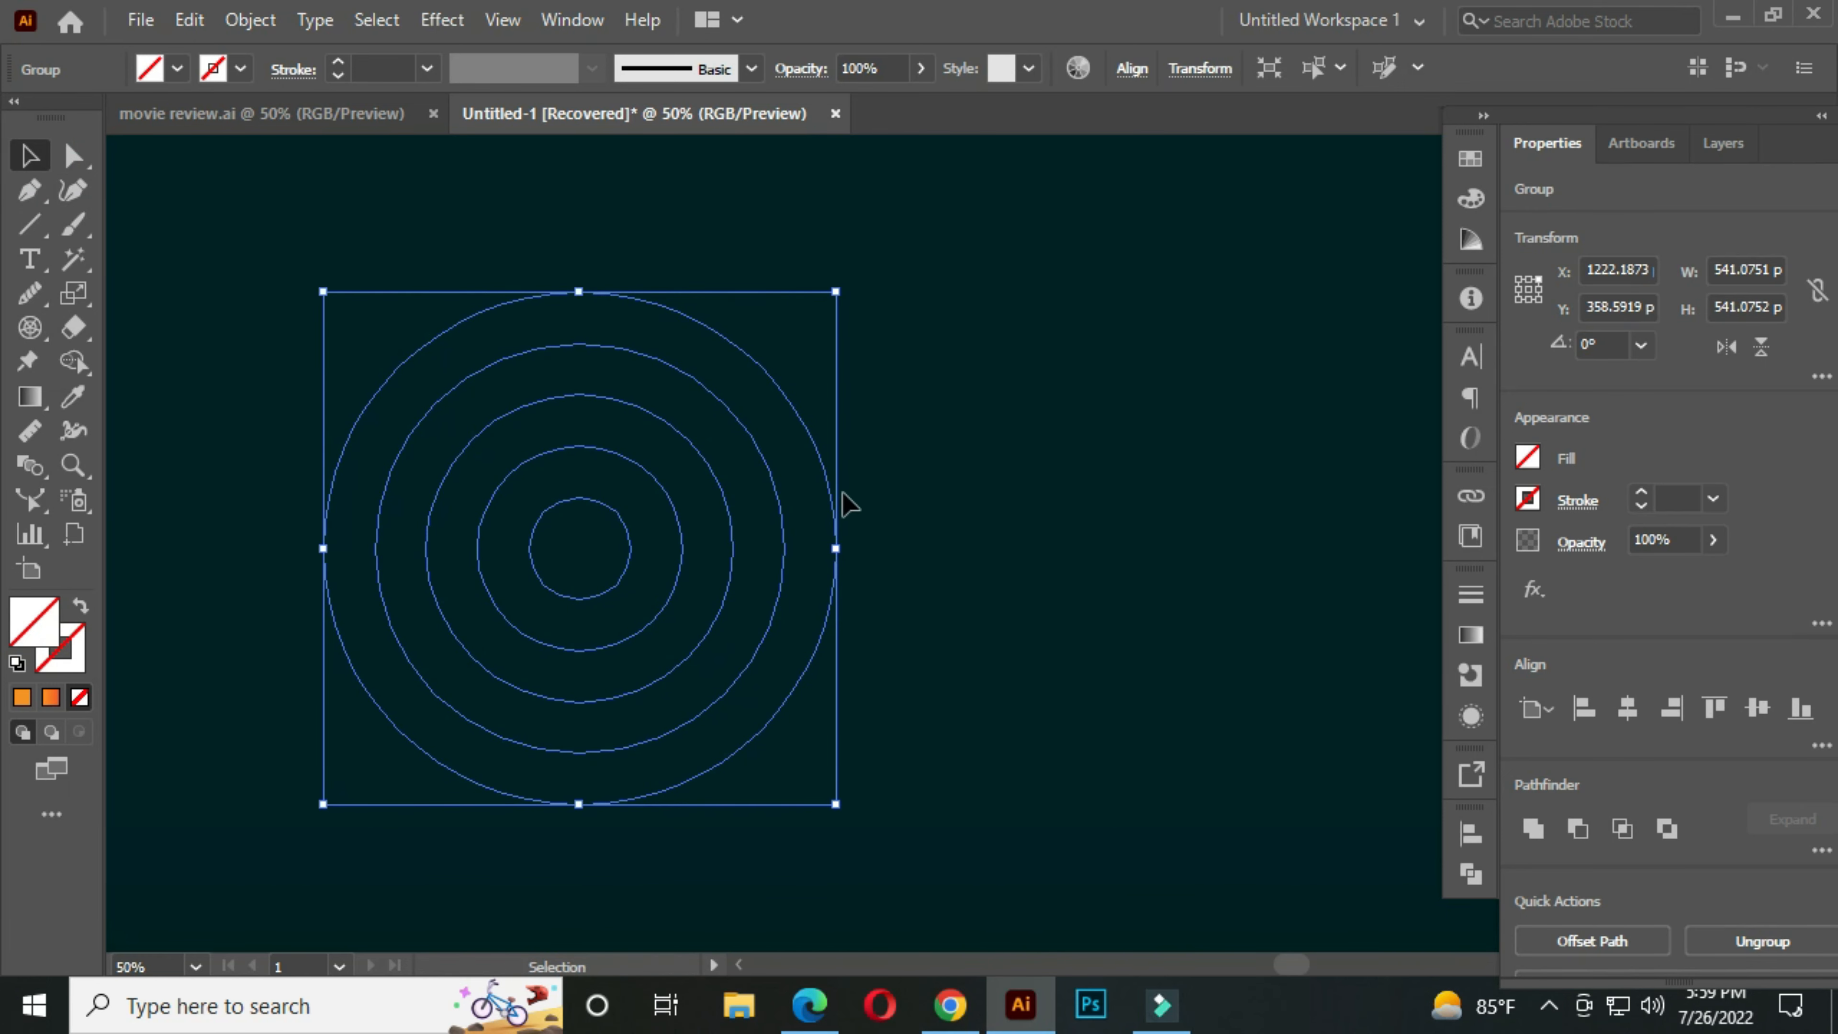
Give the concentric circles a cyan stroke with a weight of 2 pt.
left_click(241, 69)
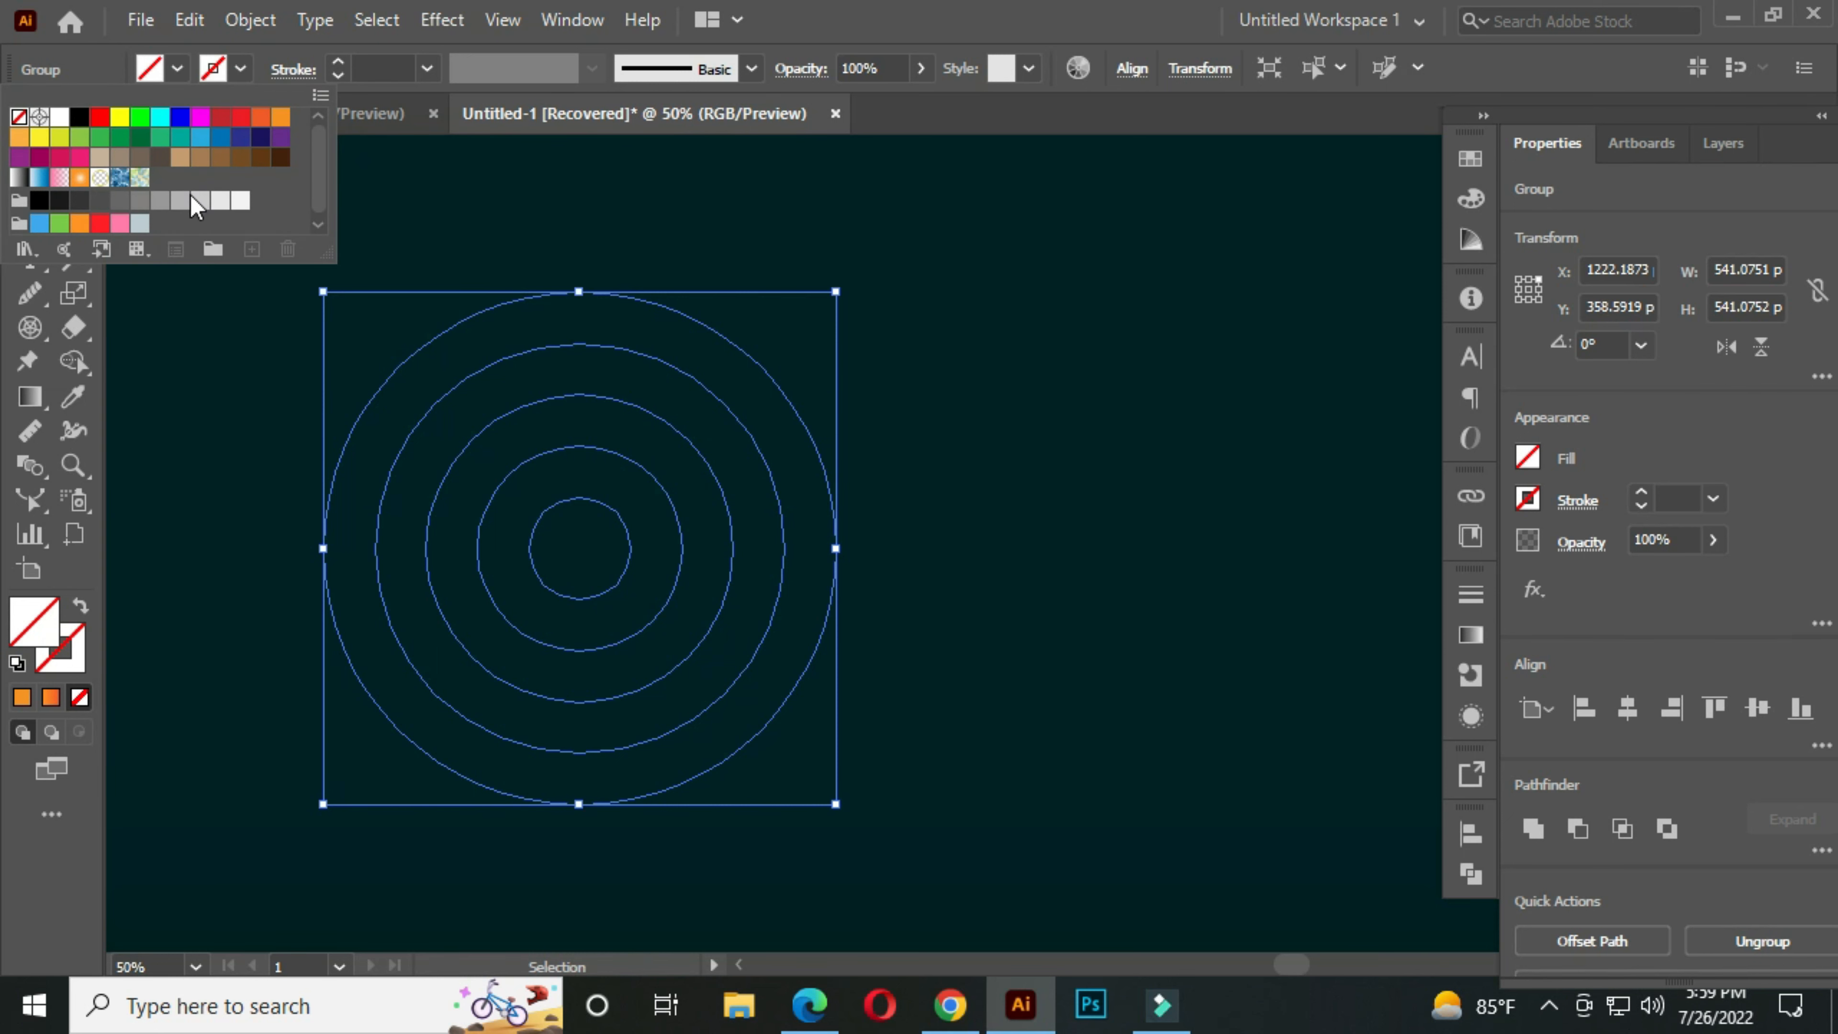
left_click(159, 120)
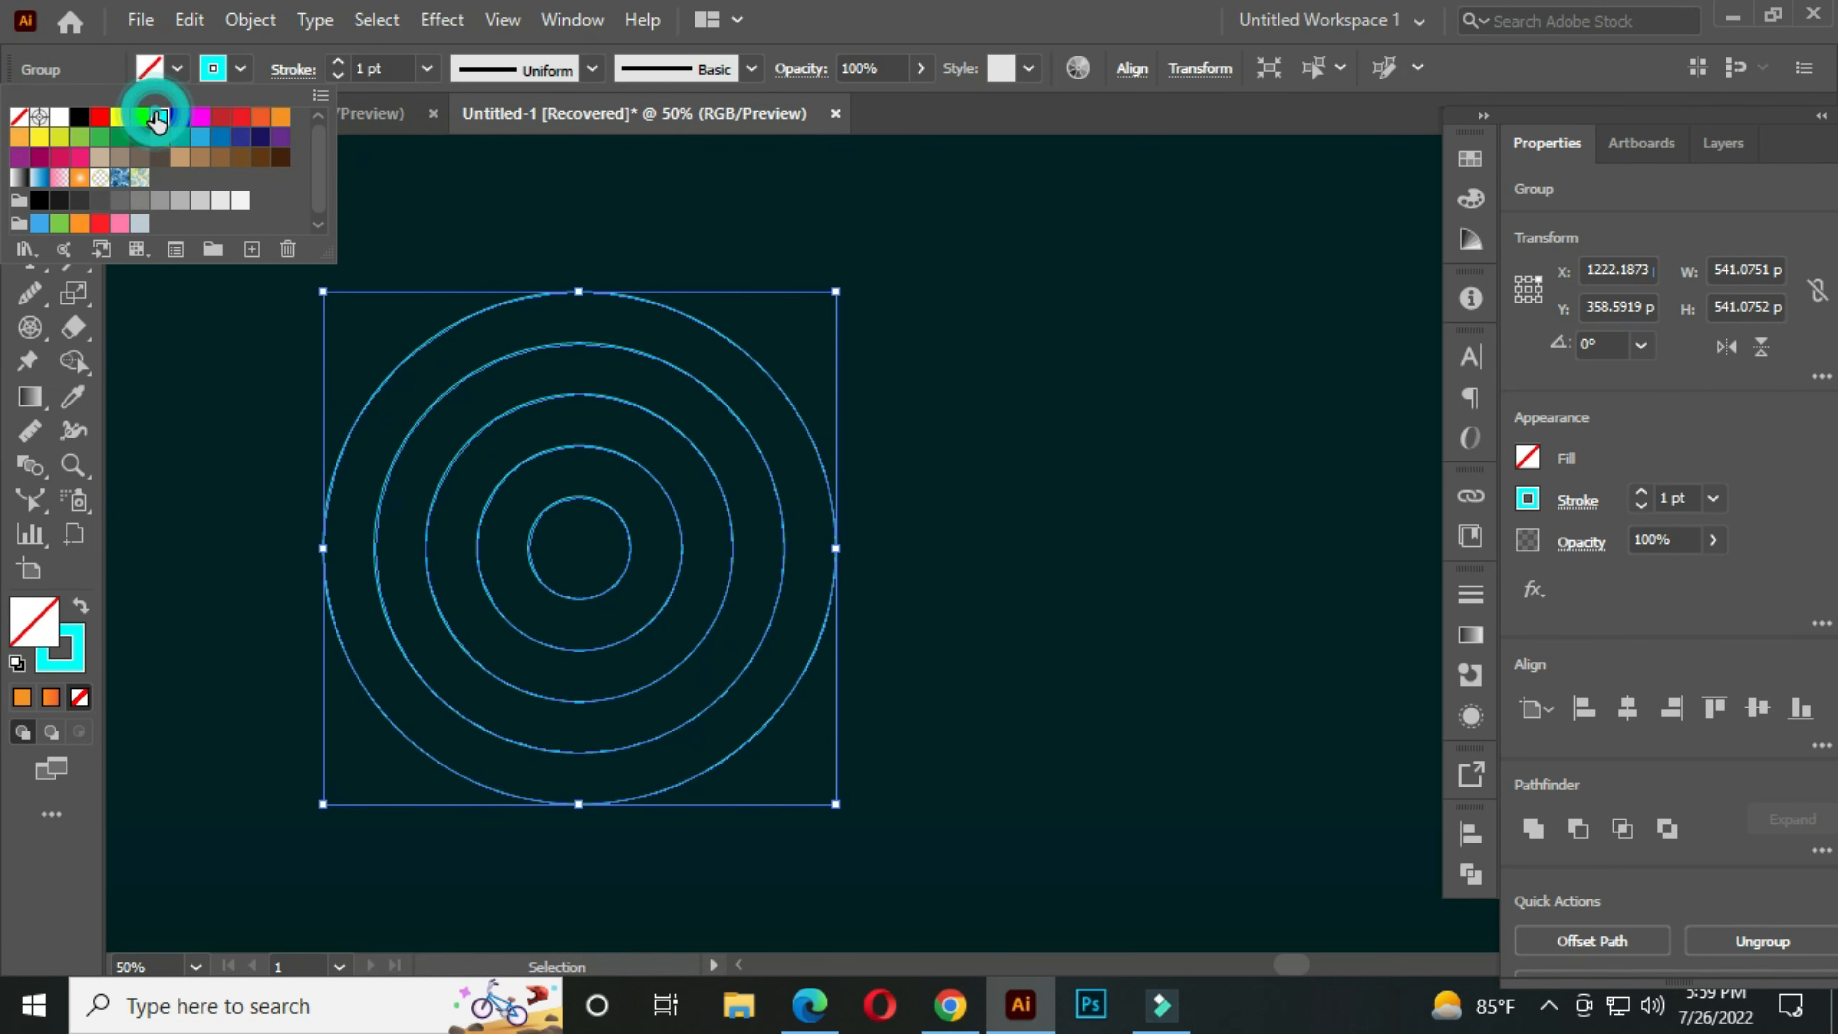
left_click(401, 68)
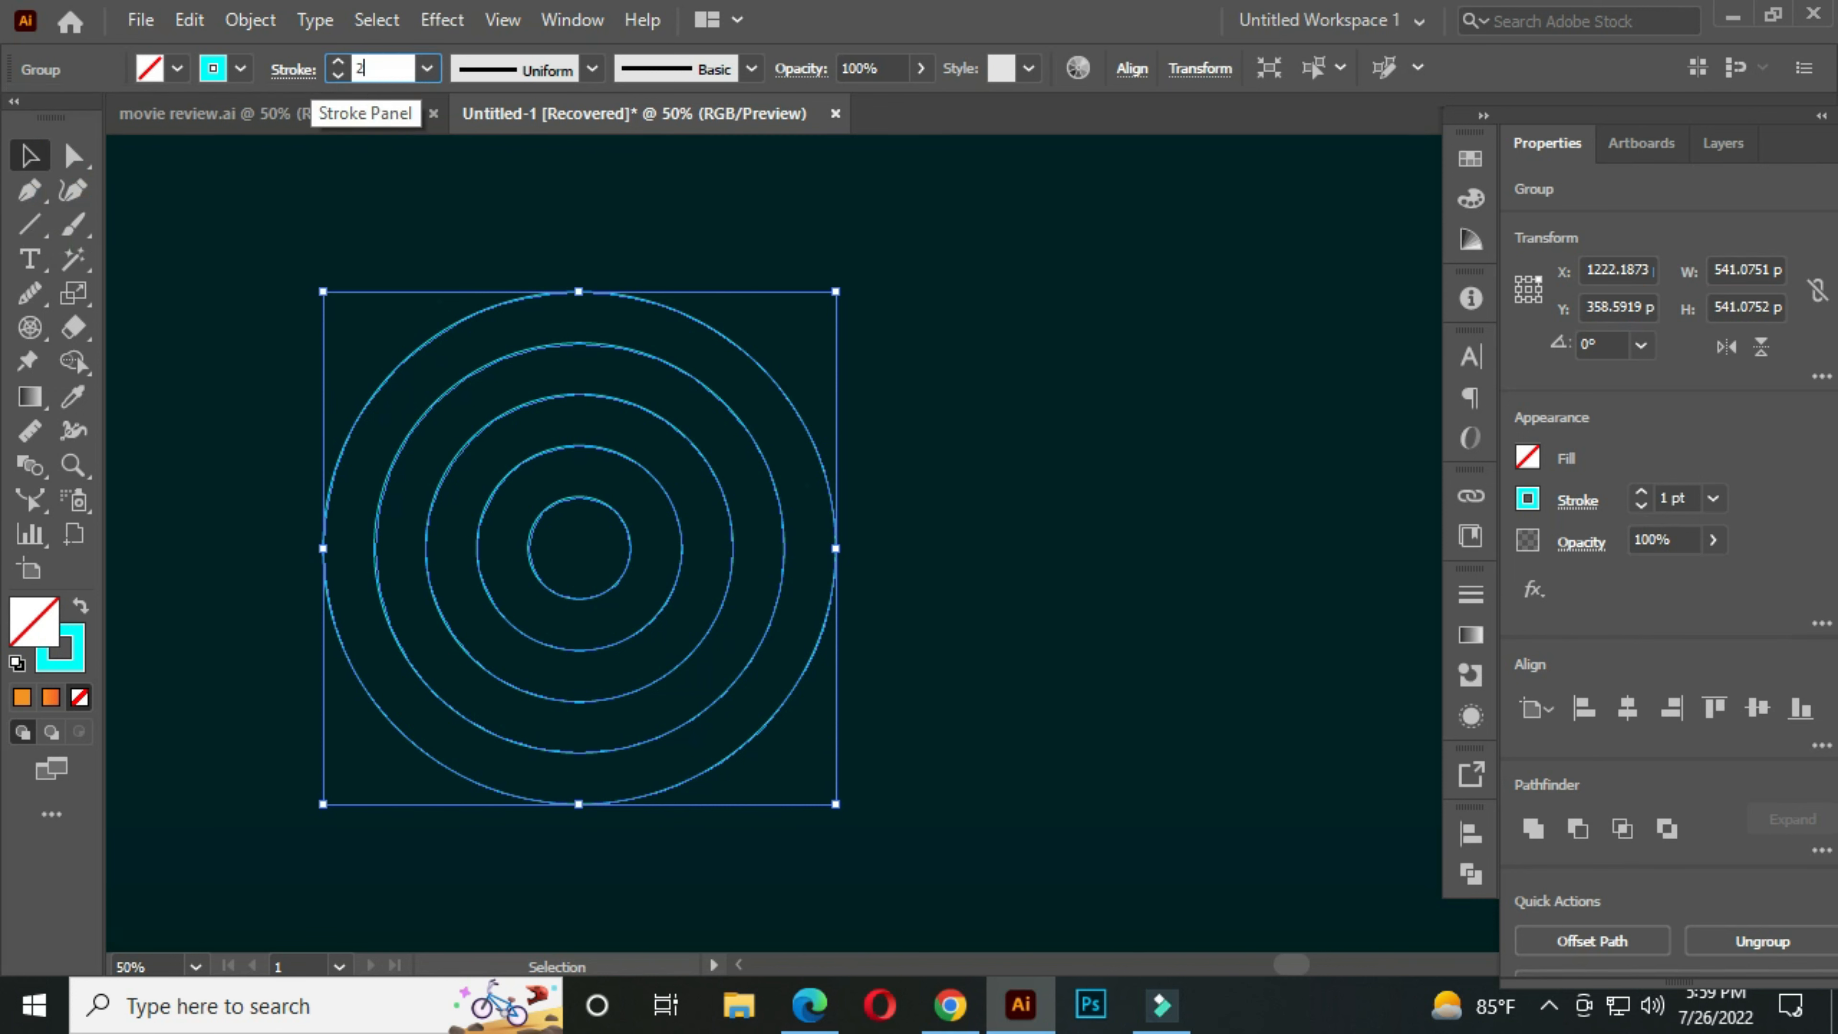
type("2")
left_click(263, 214)
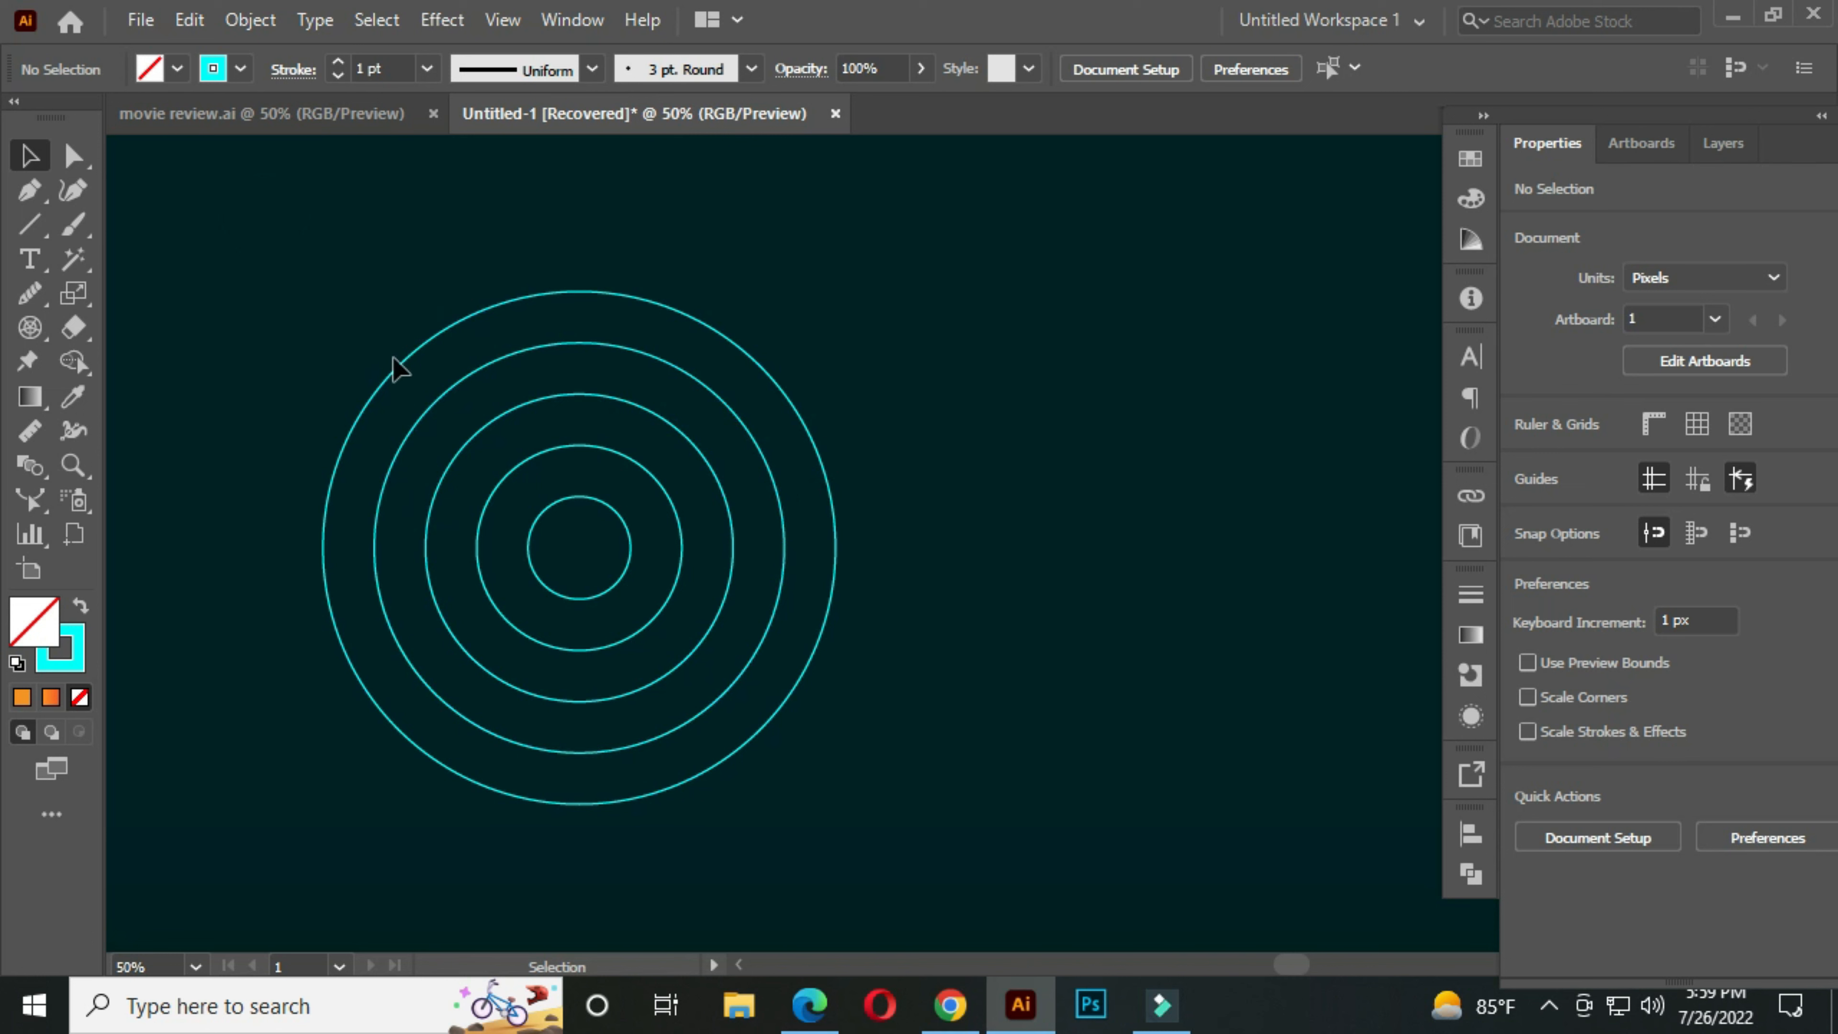
Duplicate the concentric circle group horizontally to the right by half its width, so the outer circle's edge meets the original's centre.
left_click_drag(476, 238, 832, 657)
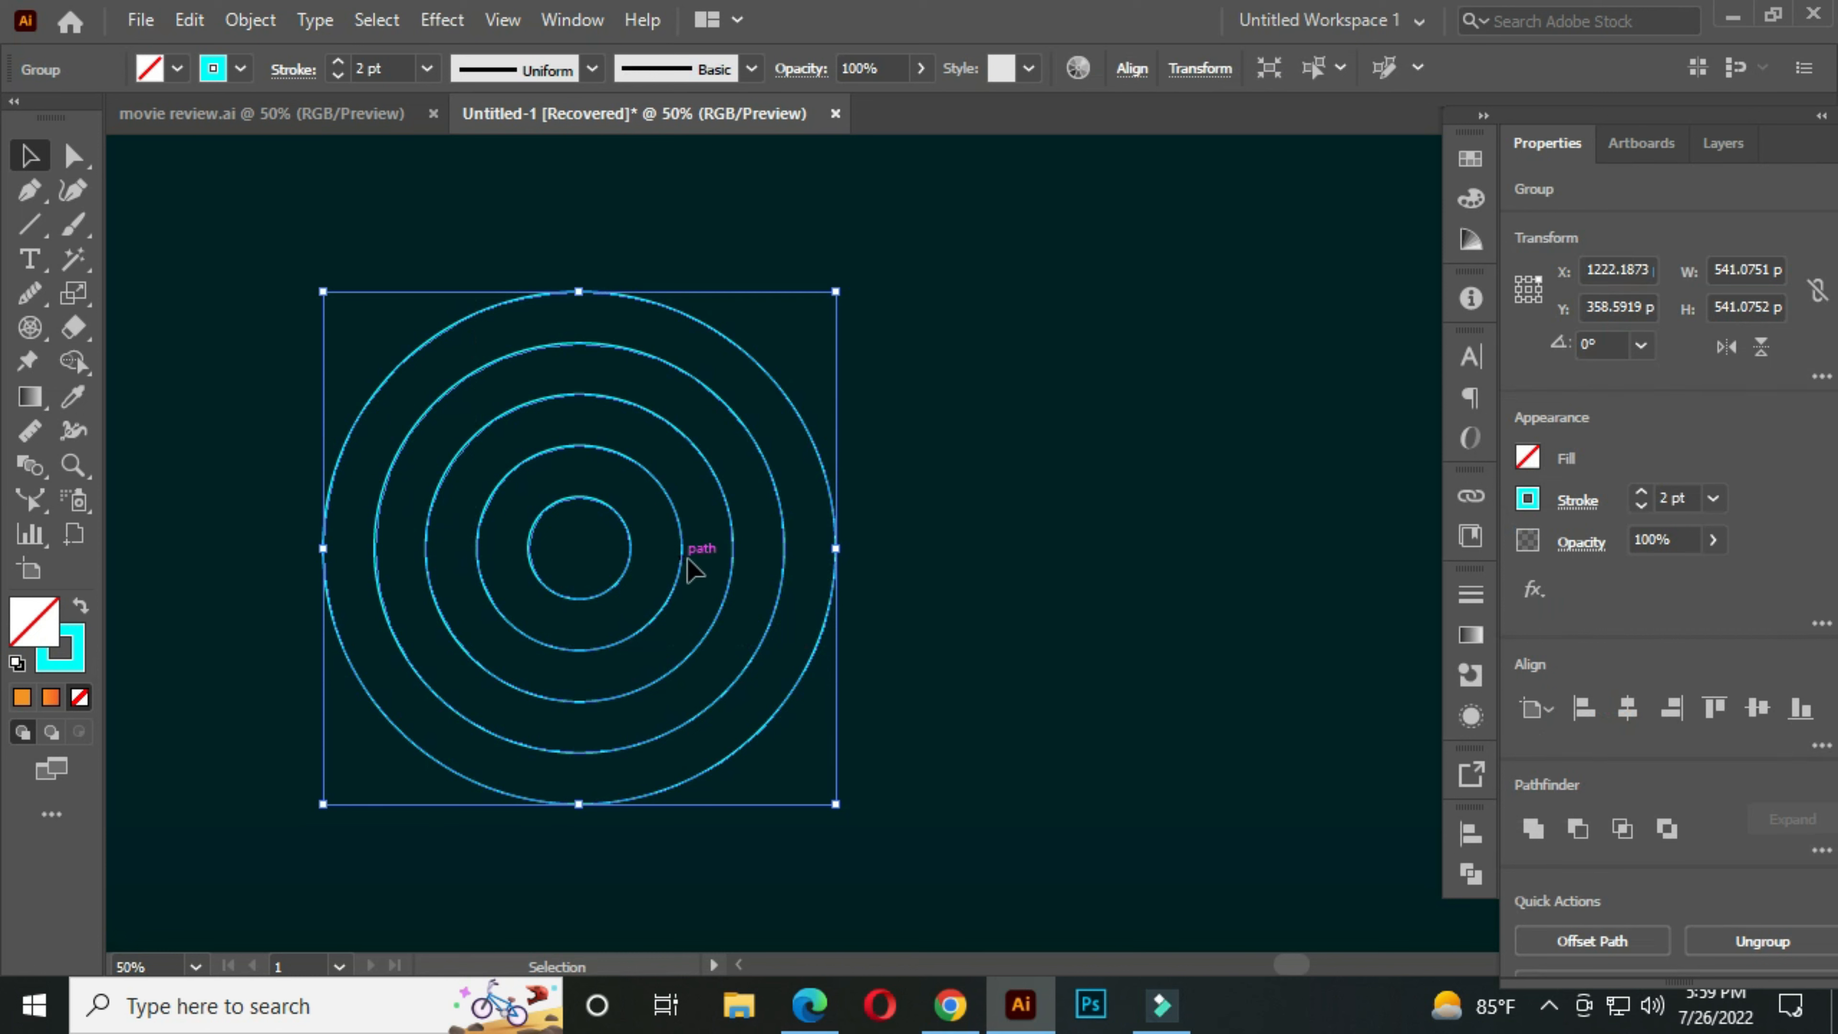
scroll(673, 574, "up", 1)
left_click_drag(674, 578, 986, 517)
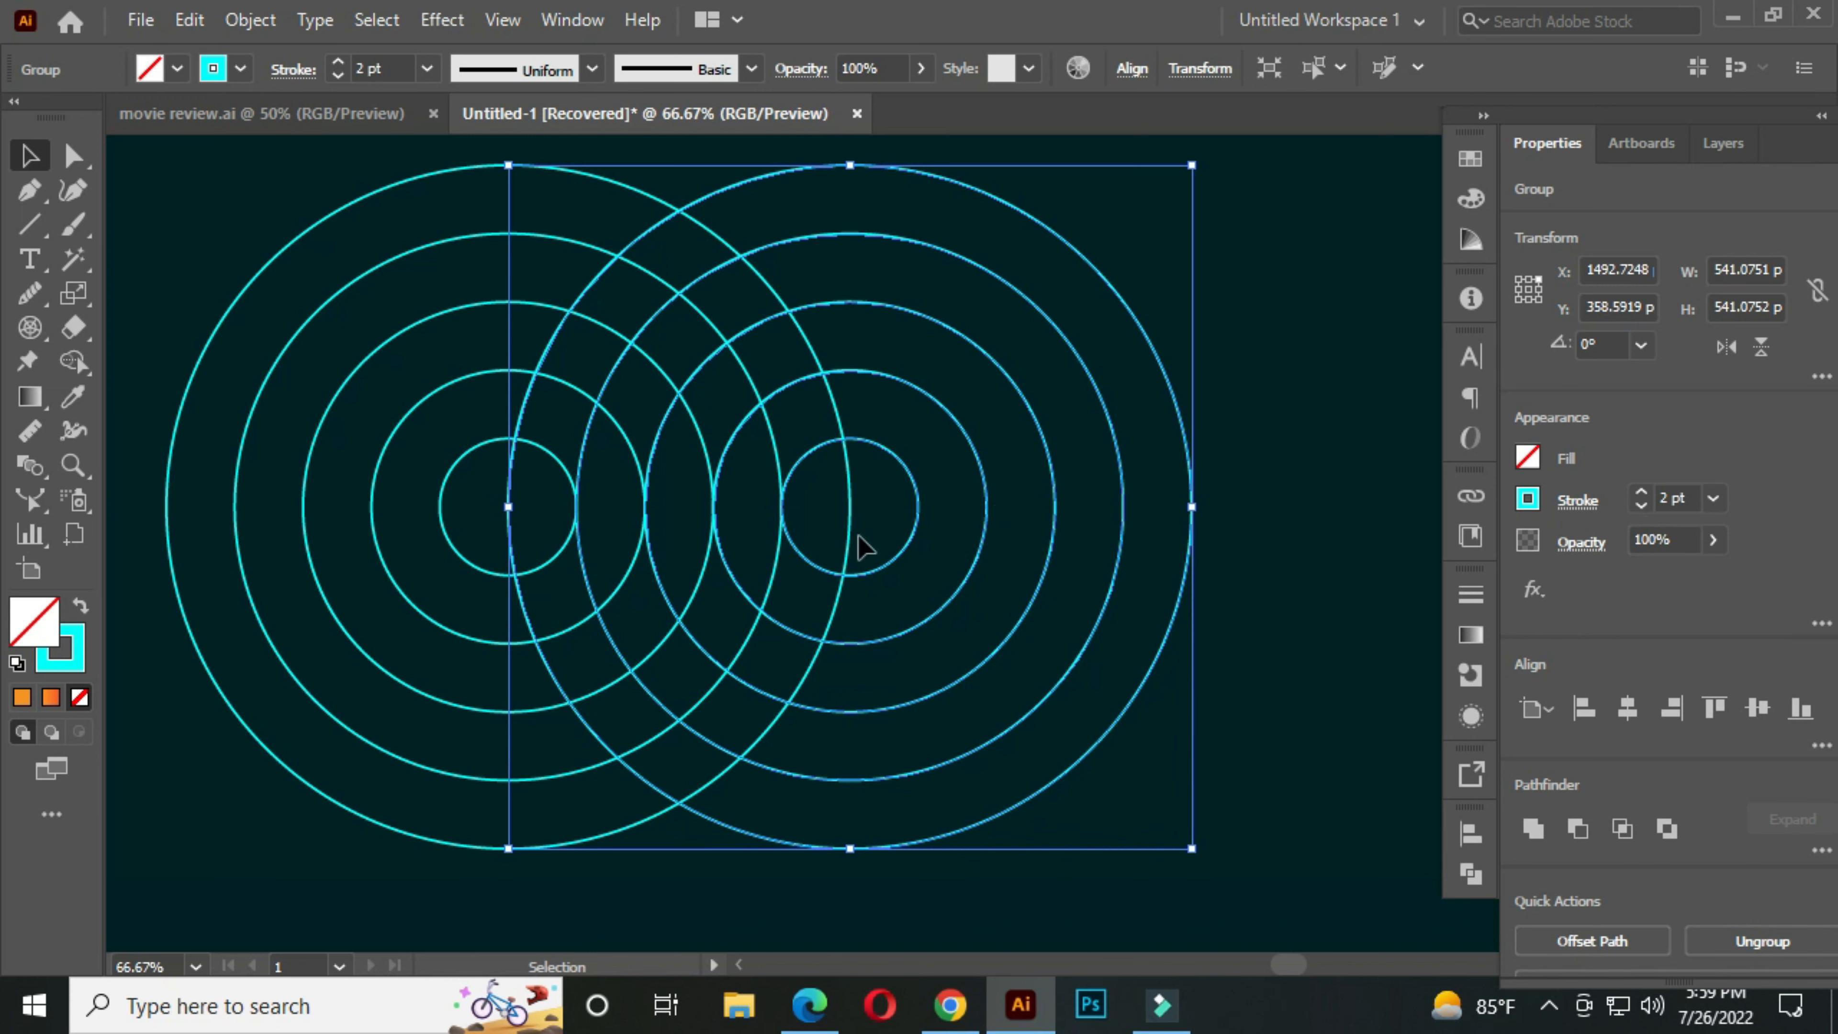
left_click_drag(556, 551, 635, 526)
left_click(231, 226)
scroll(773, 452, "down", 1)
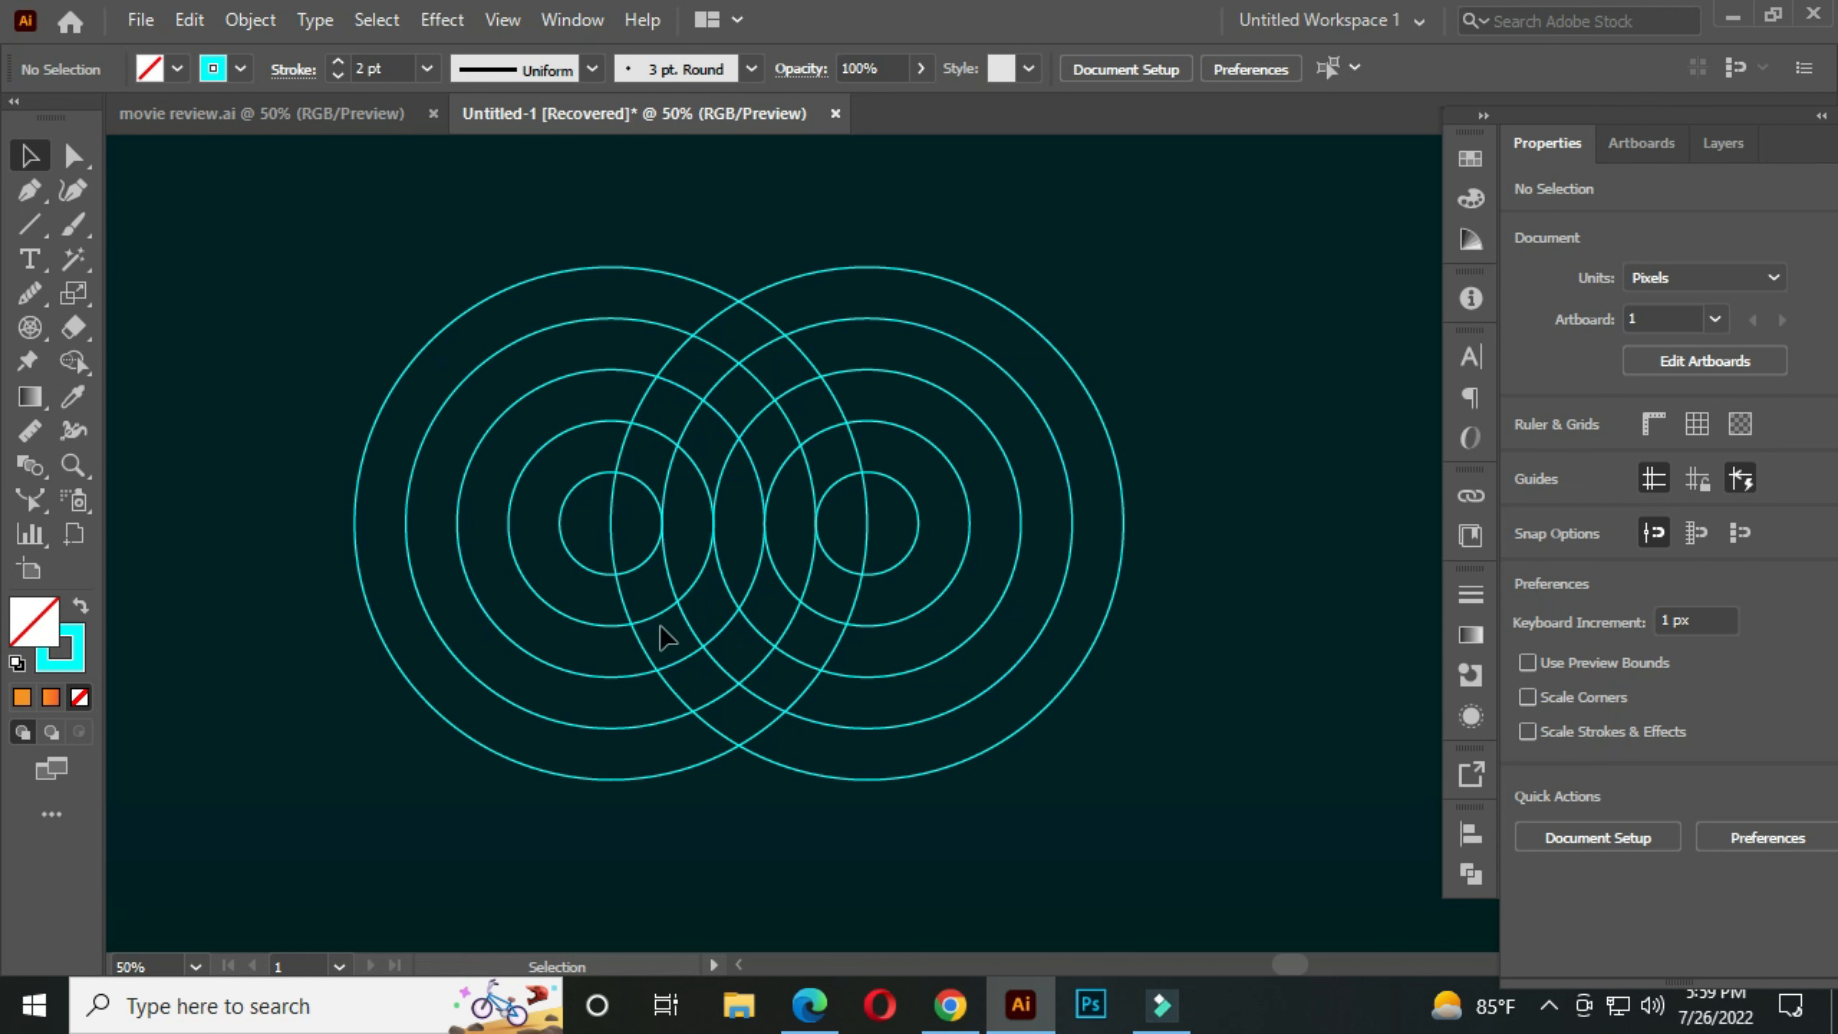
Draw a horizontal line about 1017 px long touching the tops of both outermost circles.
left_click_drag(40, 236, 230, 372)
left_click(229, 371)
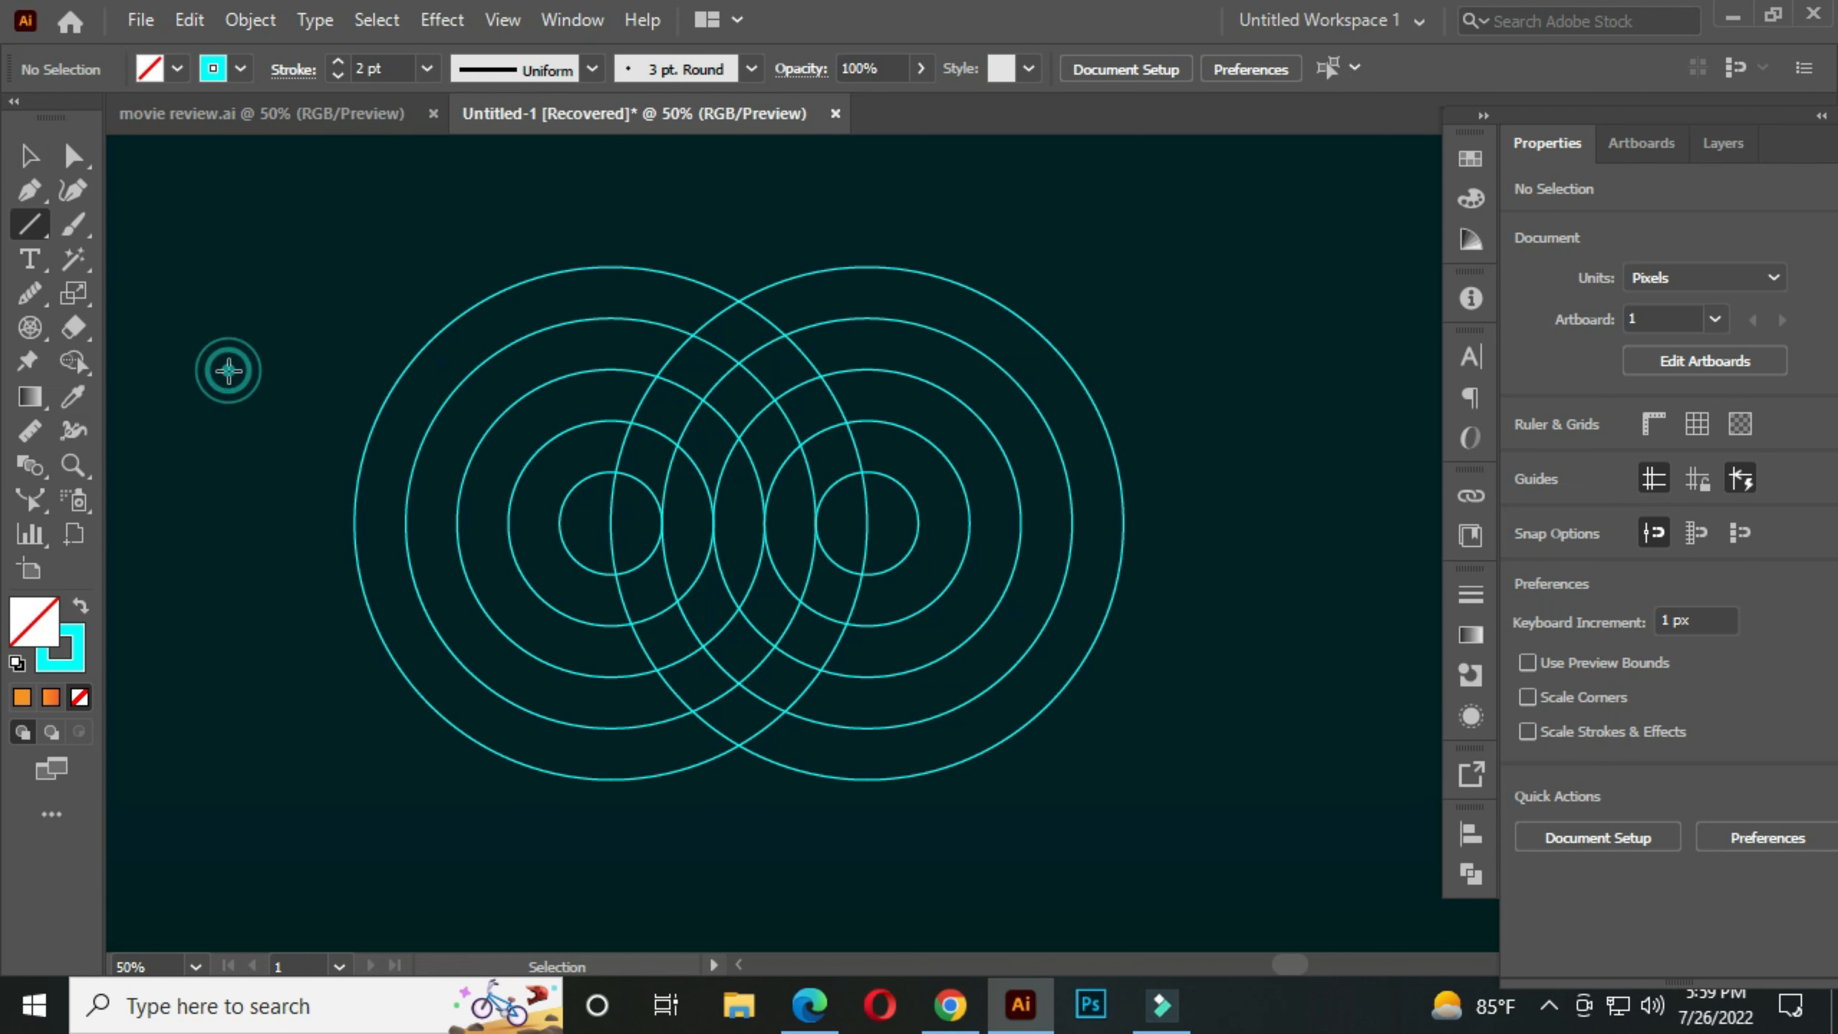
left_click_drag(605, 420, 567, 440)
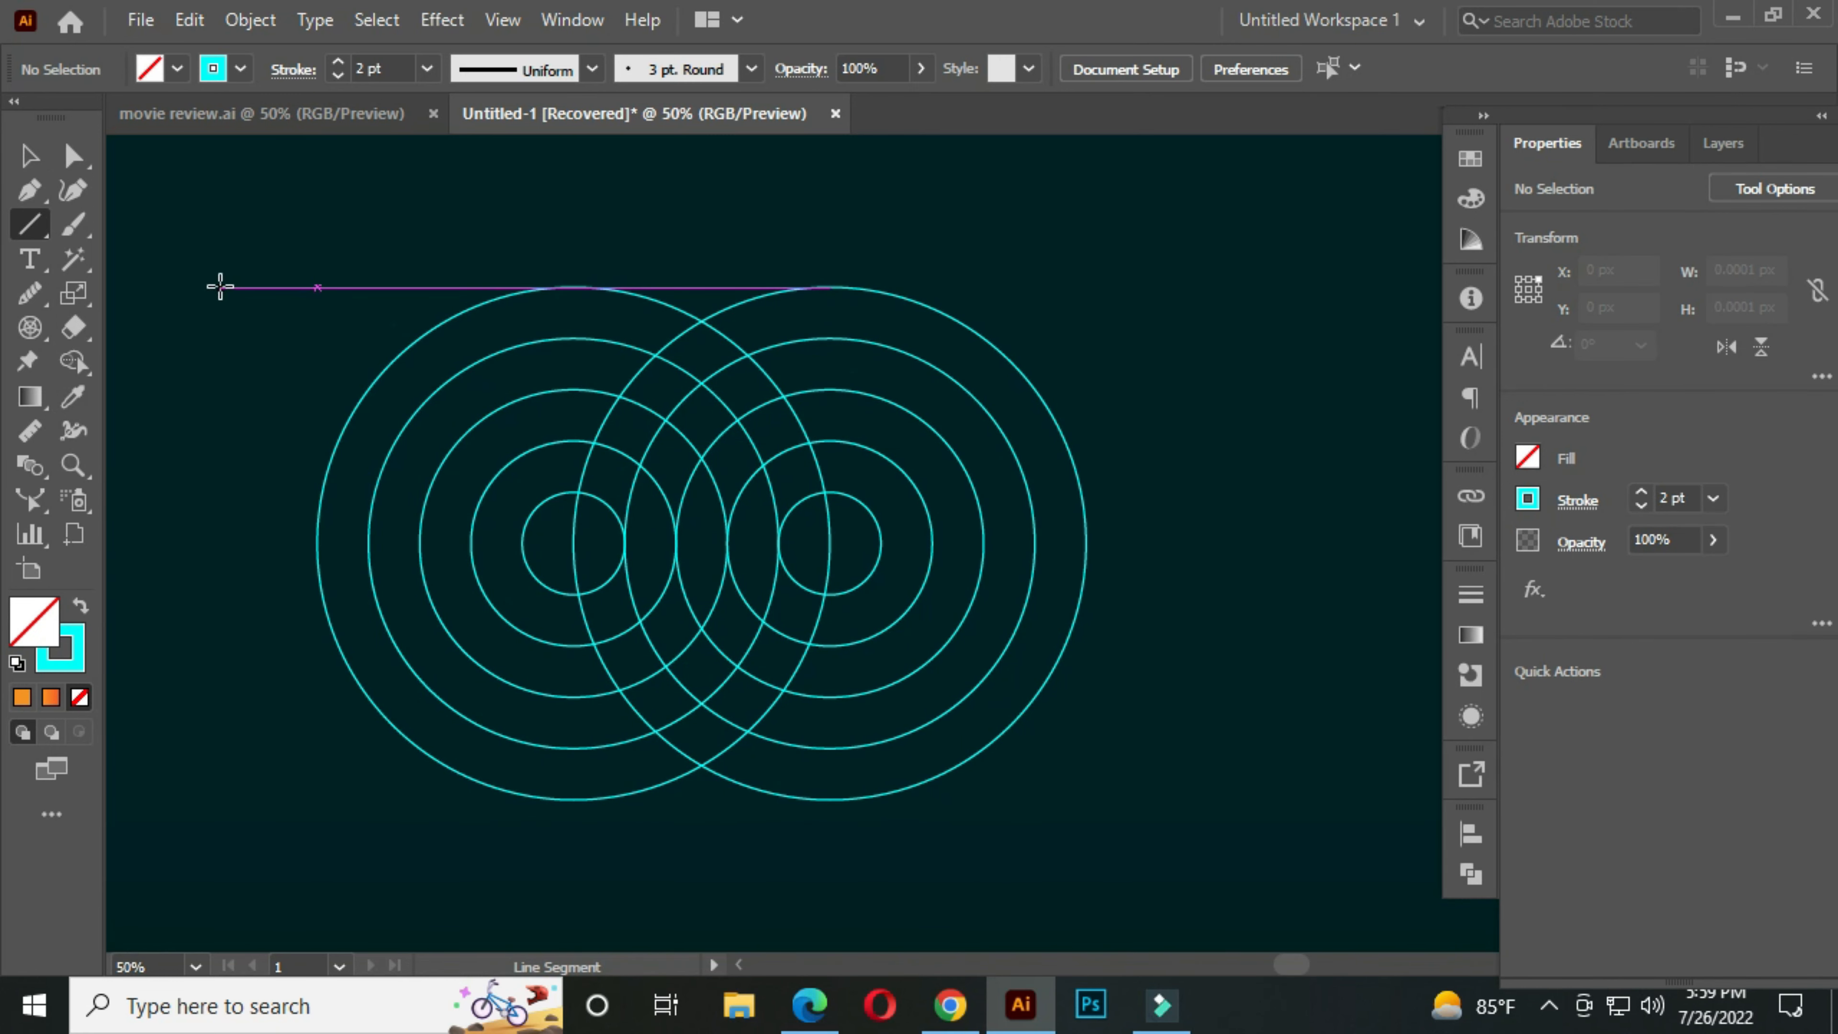
left_click_drag(207, 287, 1170, 286)
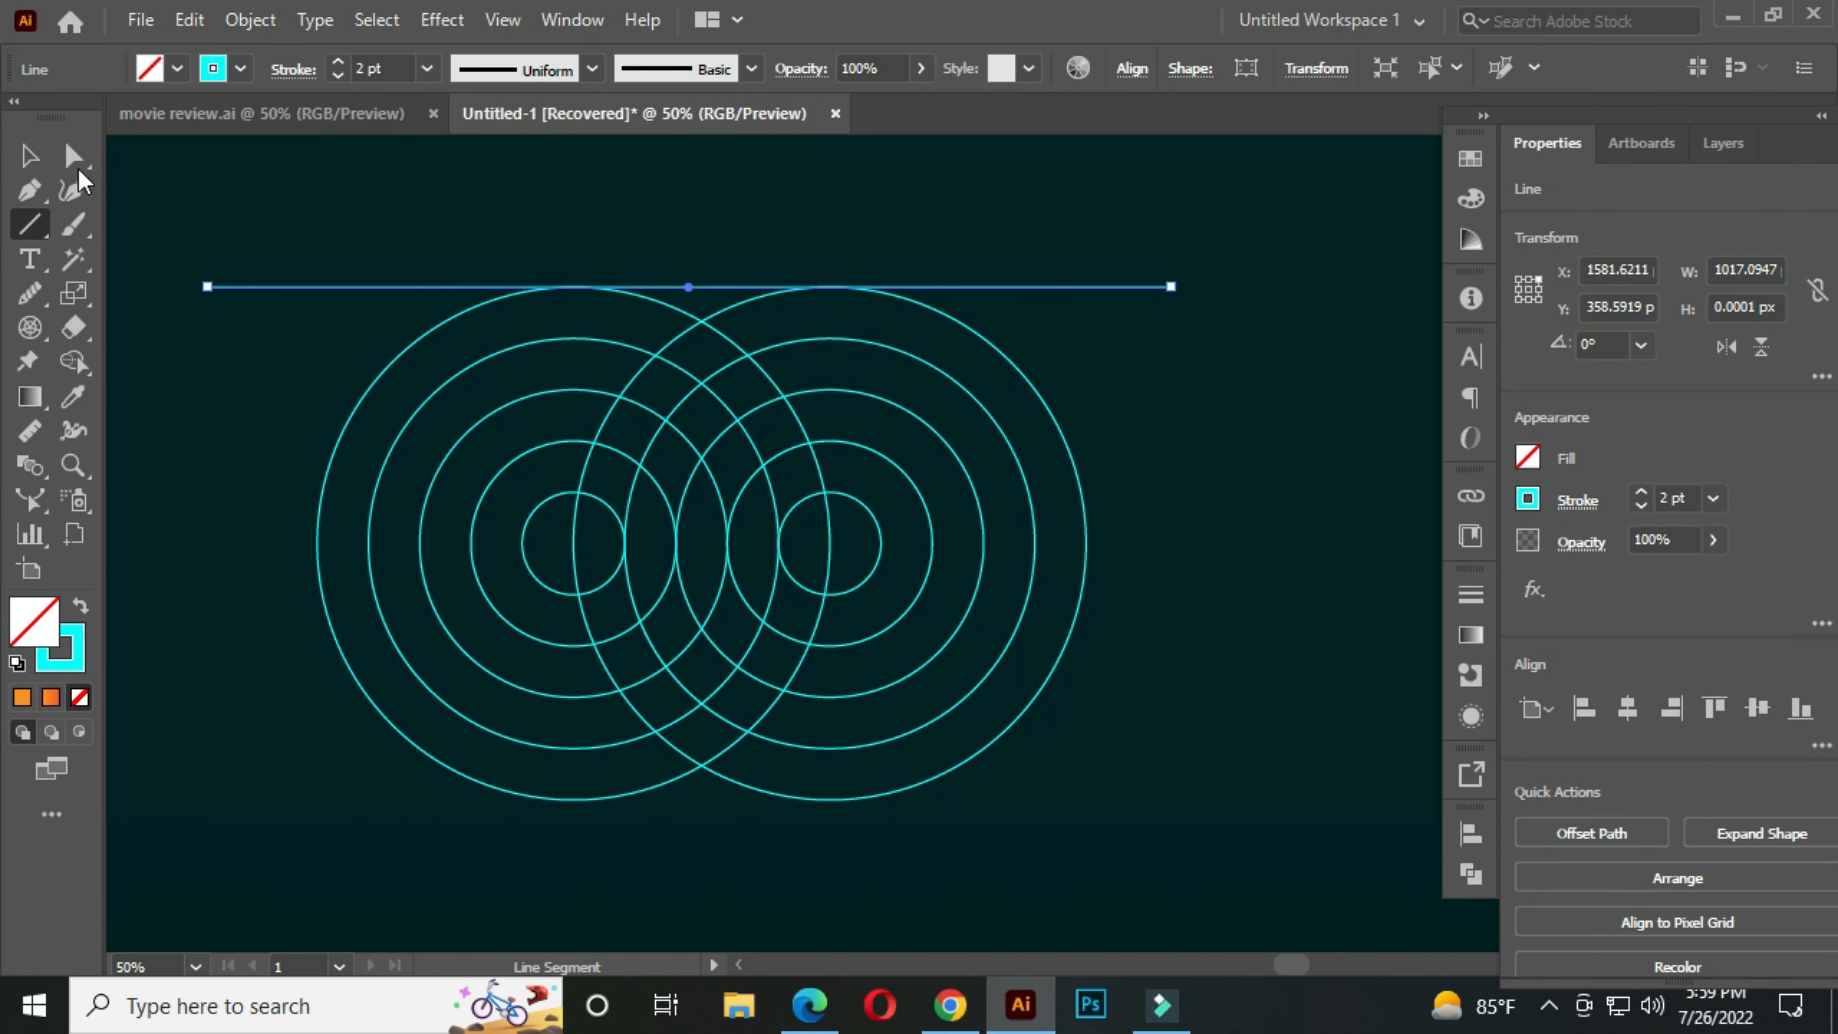
left_click(30, 154)
left_click(789, 239)
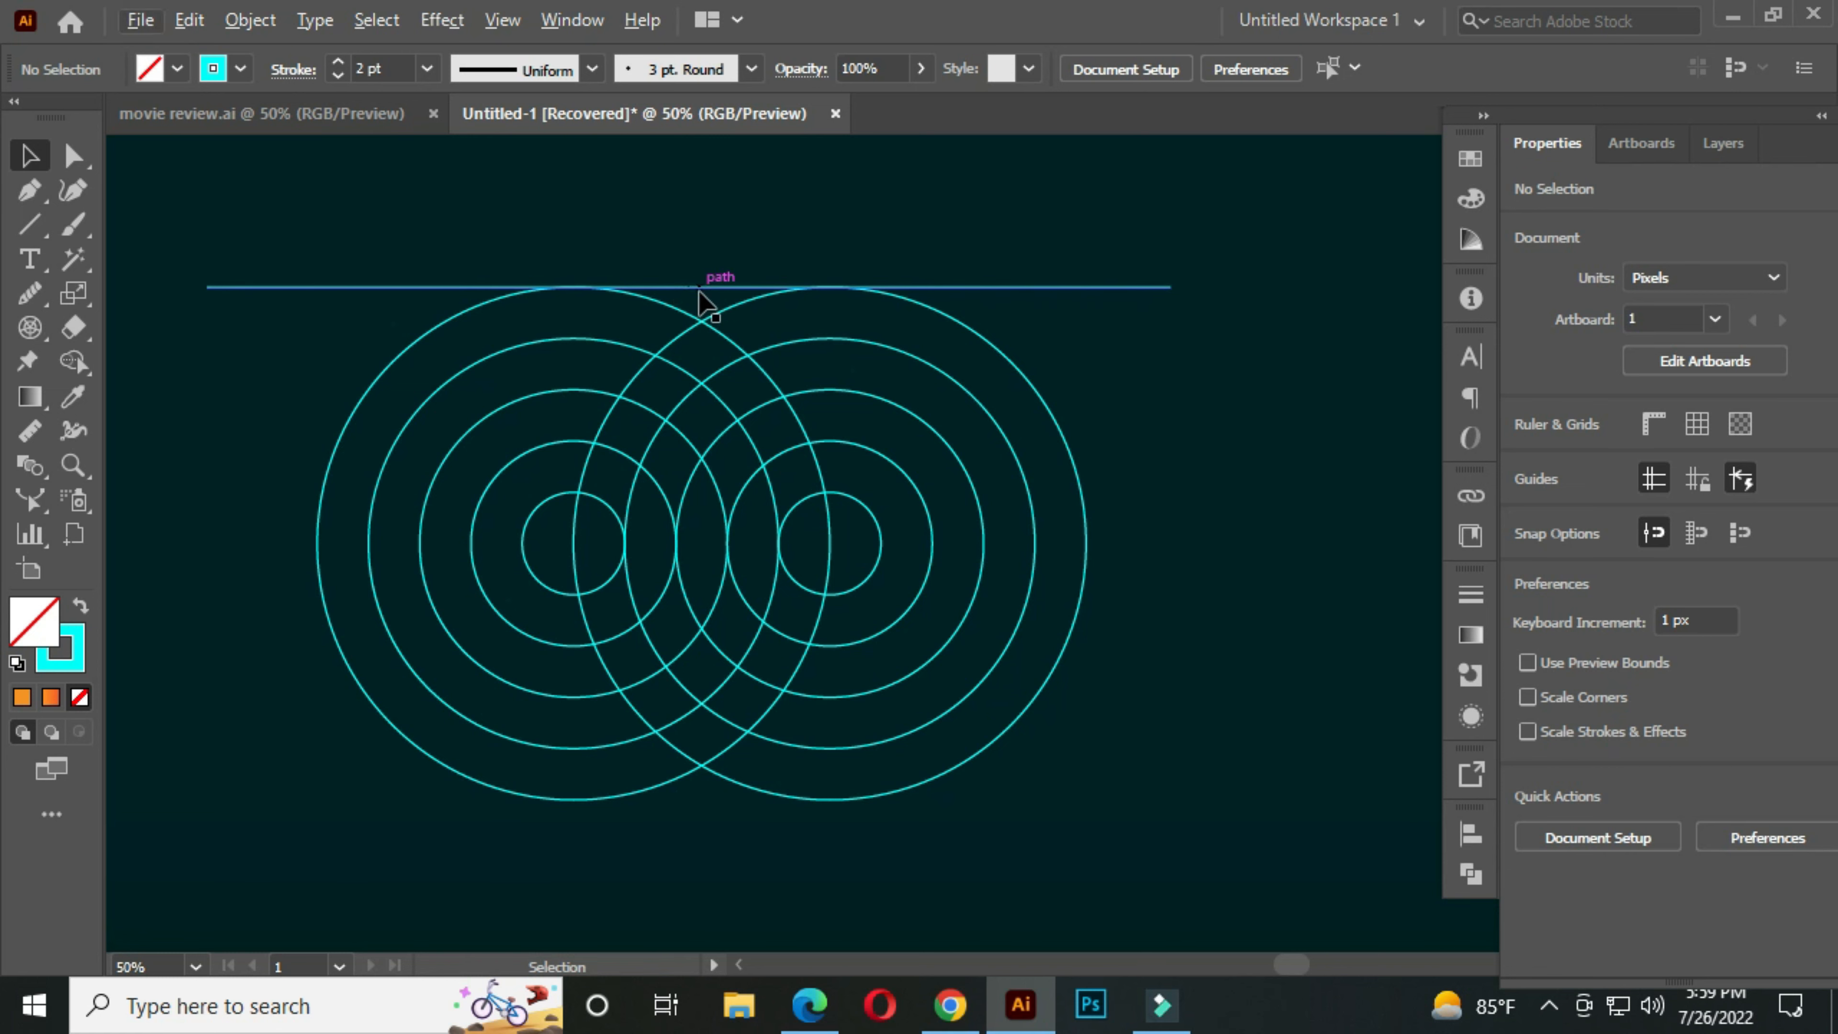
Duplicate the horizontal line straight down onto the tops of the second-largest circles.
scroll(674, 289, "up", 2)
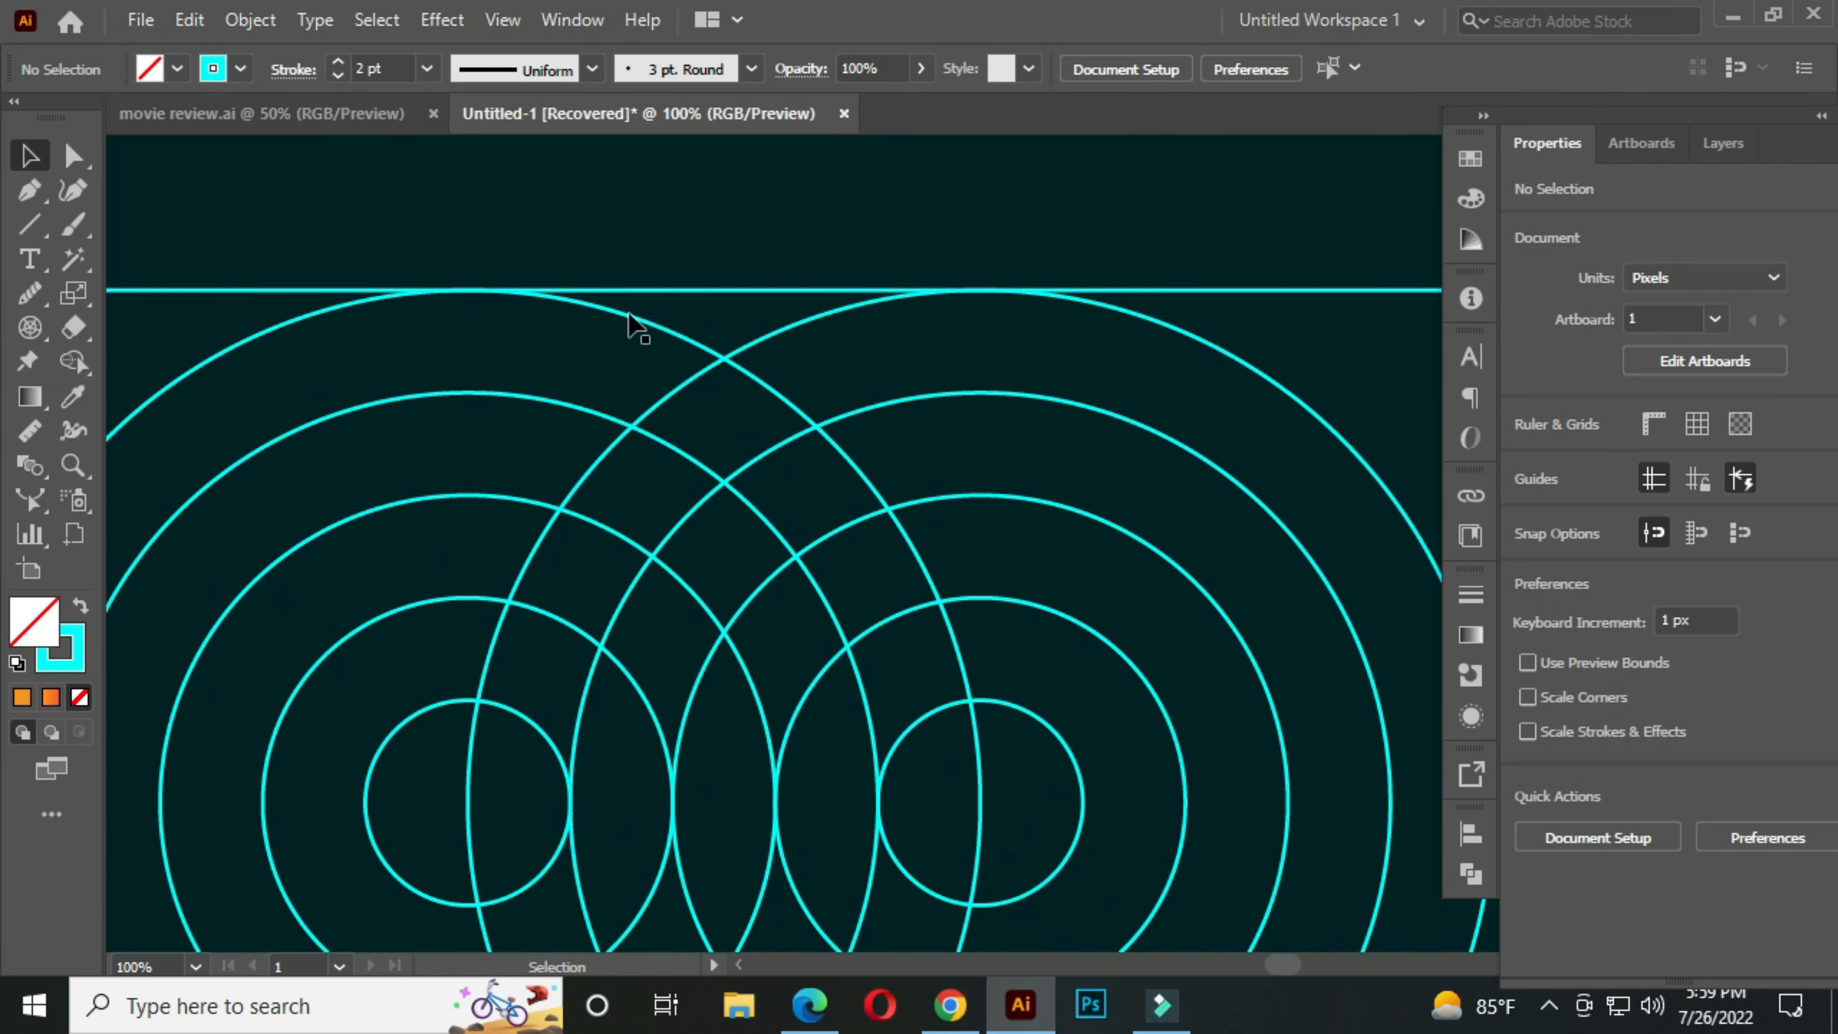
scroll(723, 319, "up", 2)
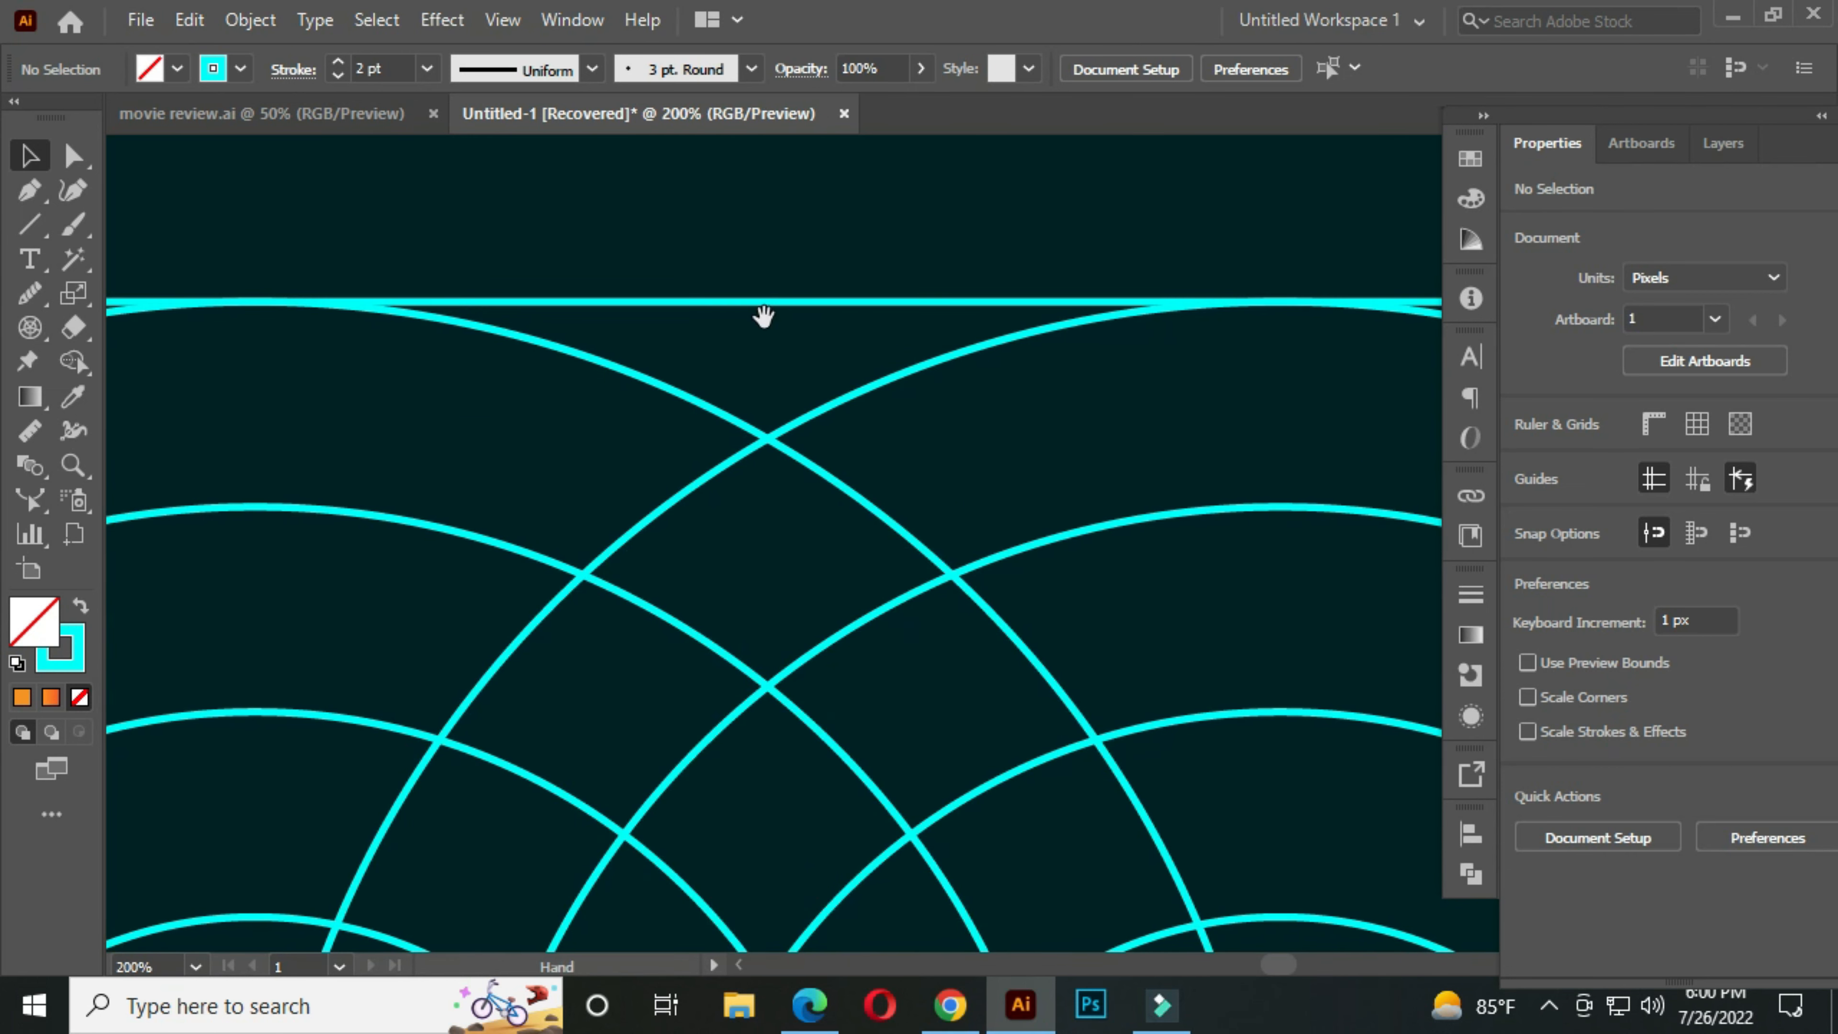
left_click_drag(763, 316, 718, 315)
left_click(717, 301)
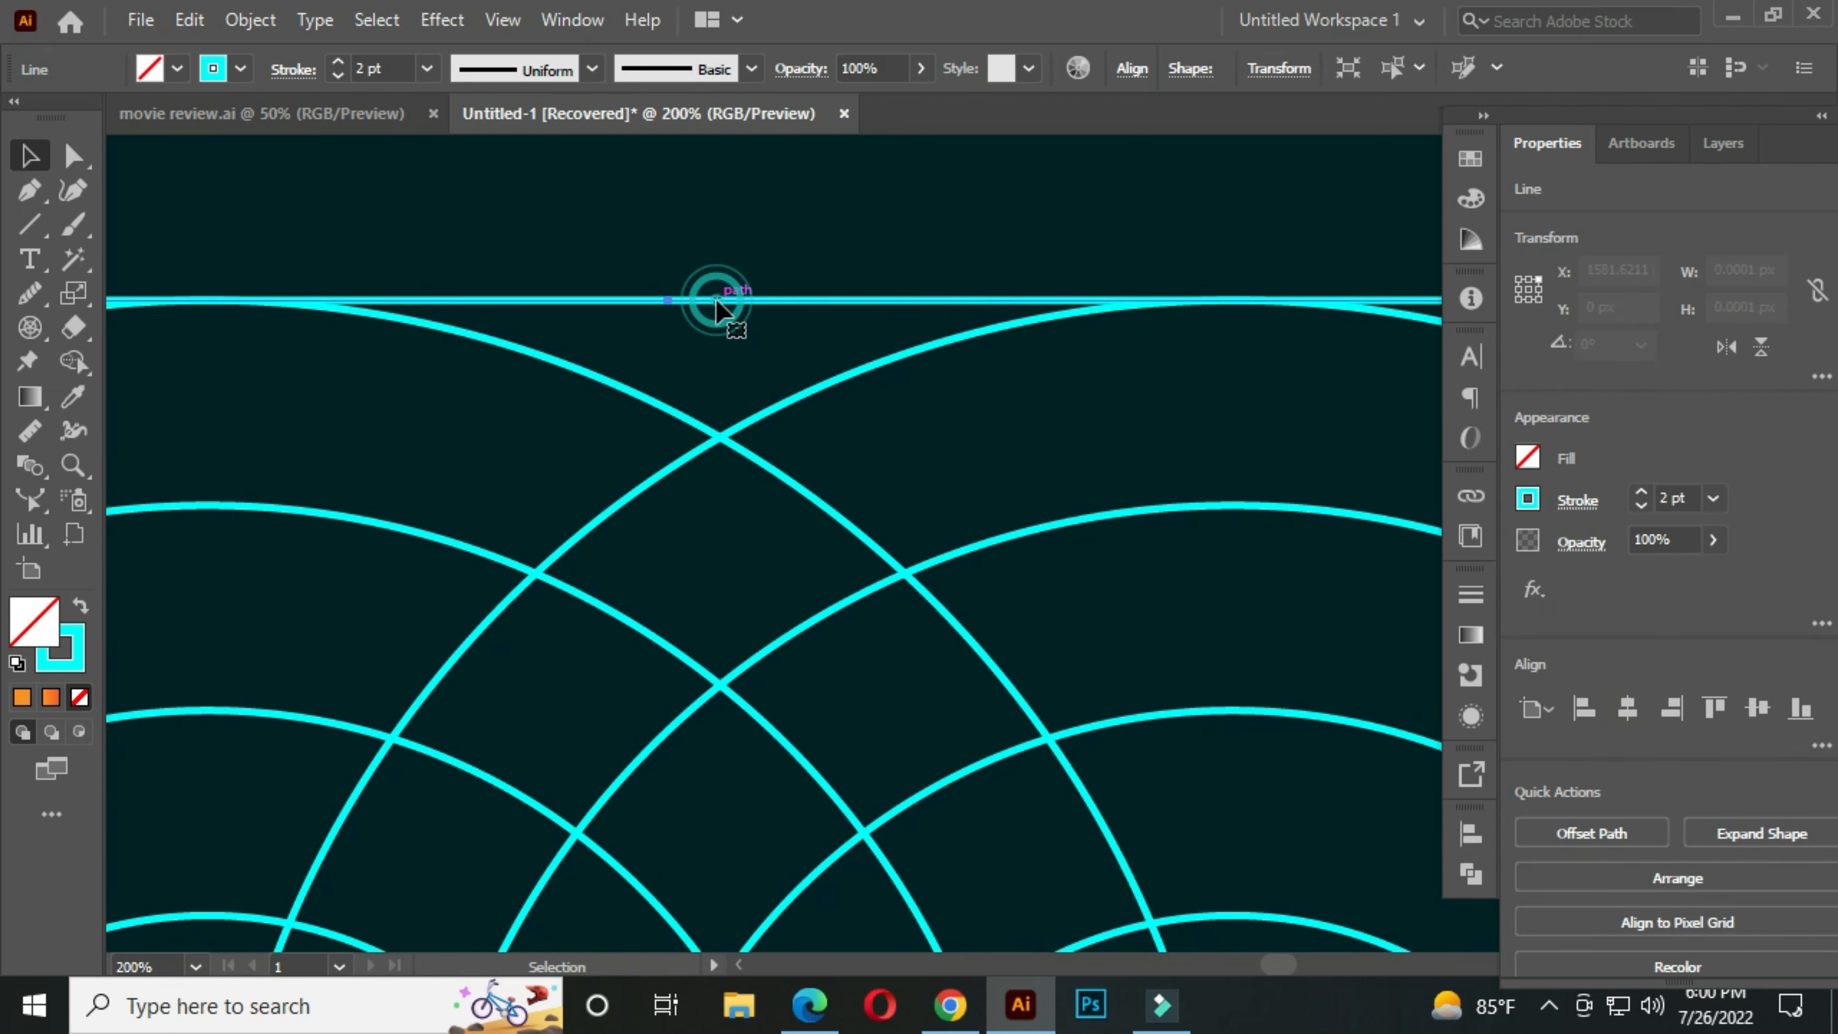
left_click_drag(715, 300, 739, 507)
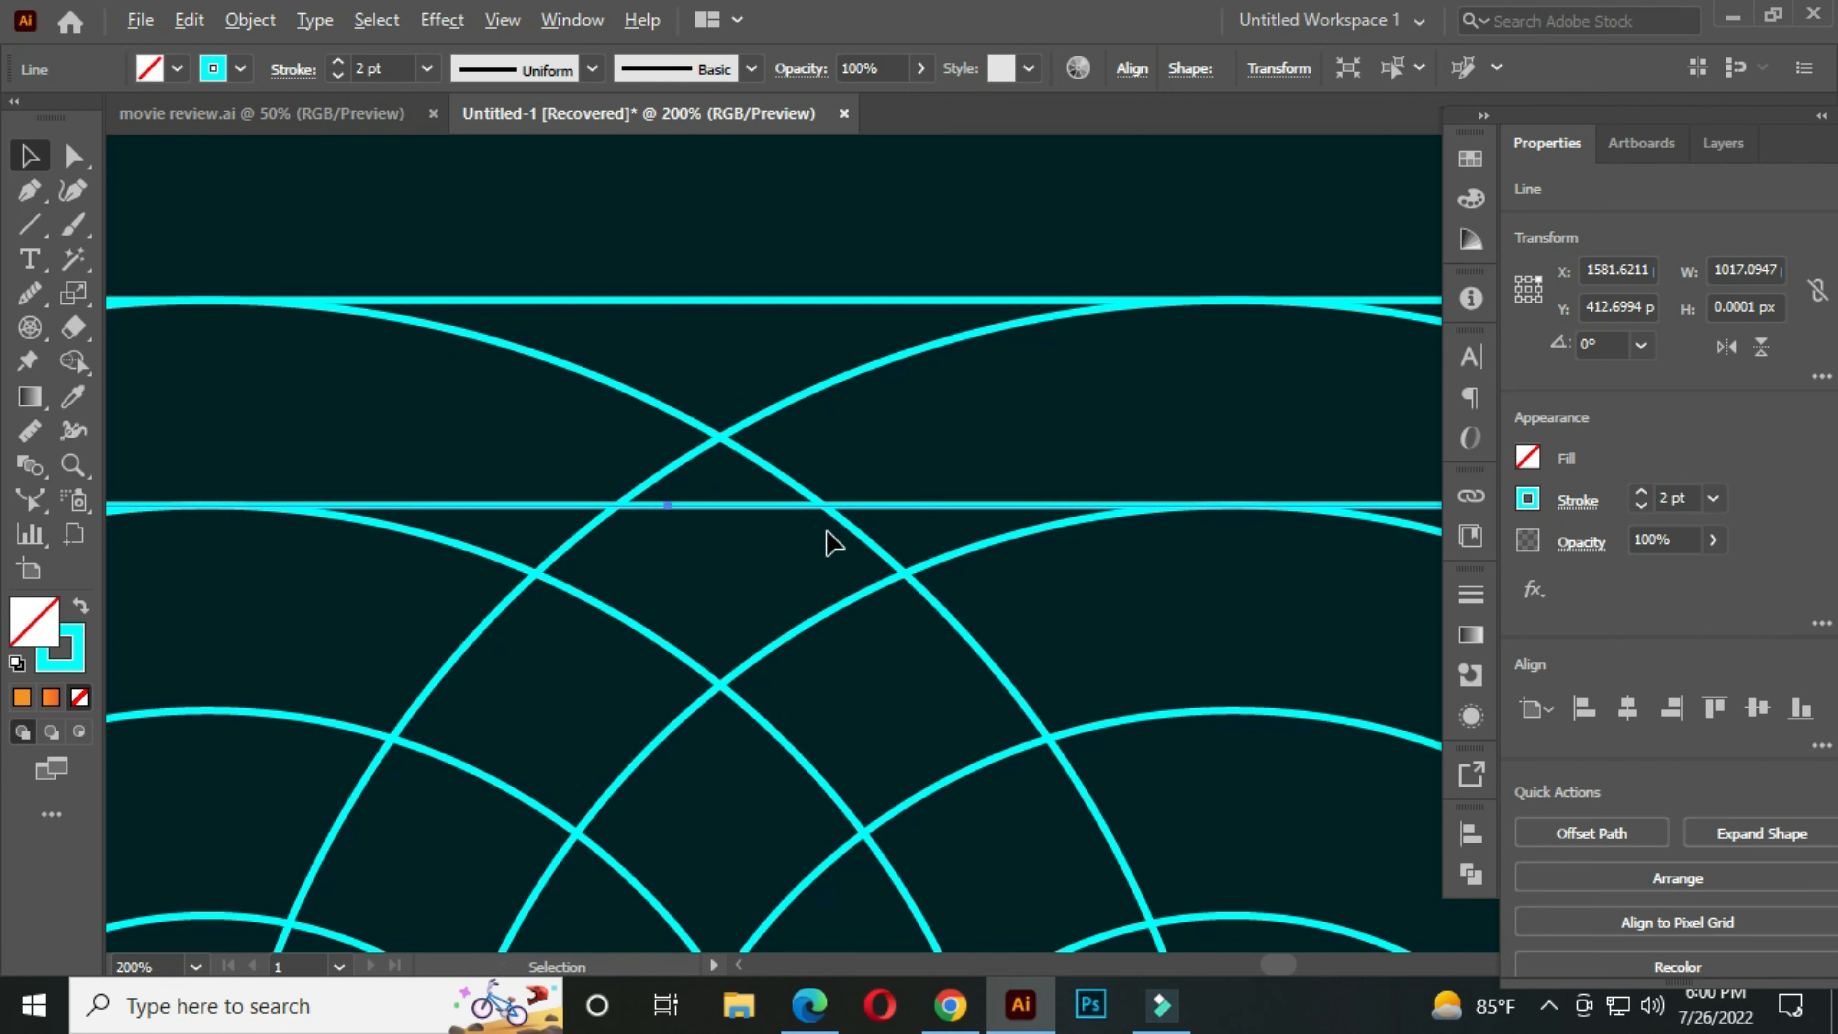
Repeat the line duplication downward at the same spacing until the last line touches the bottoms of the outermost circles.
scroll(829, 537, "down", 2)
left_click_drag(800, 616, 794, 445)
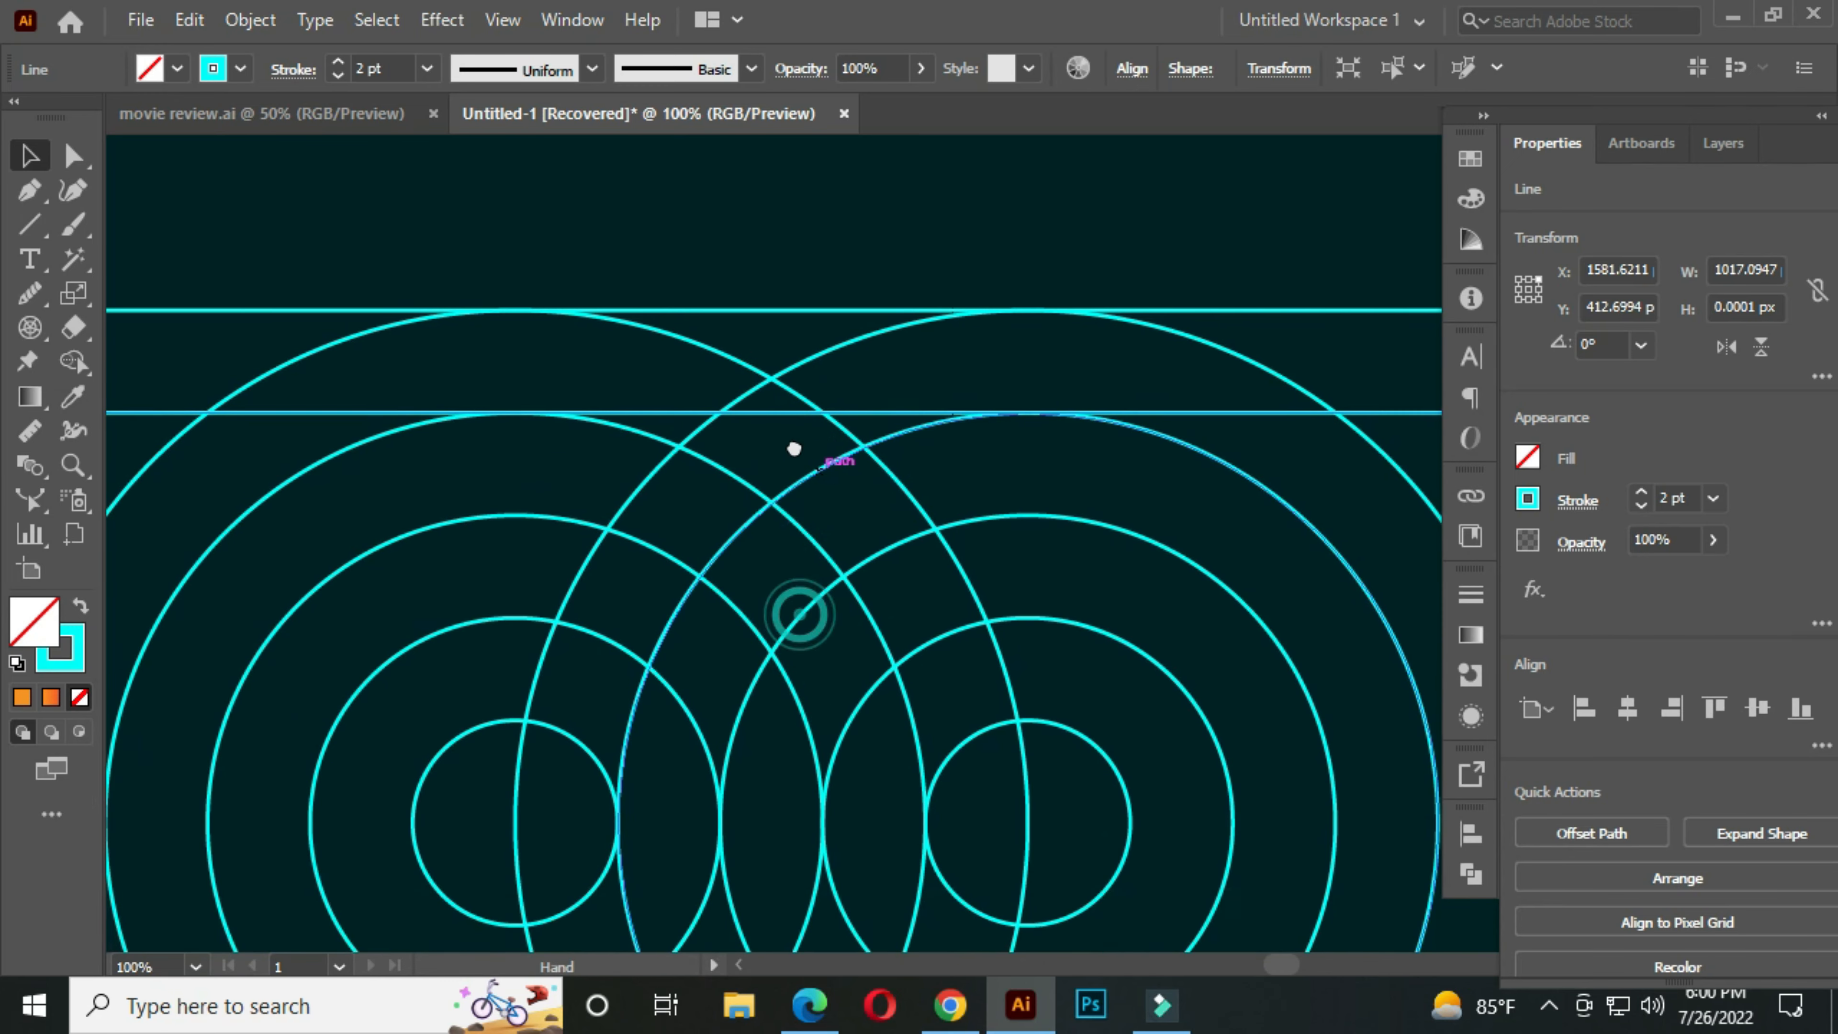
scroll(835, 481, "down", 2)
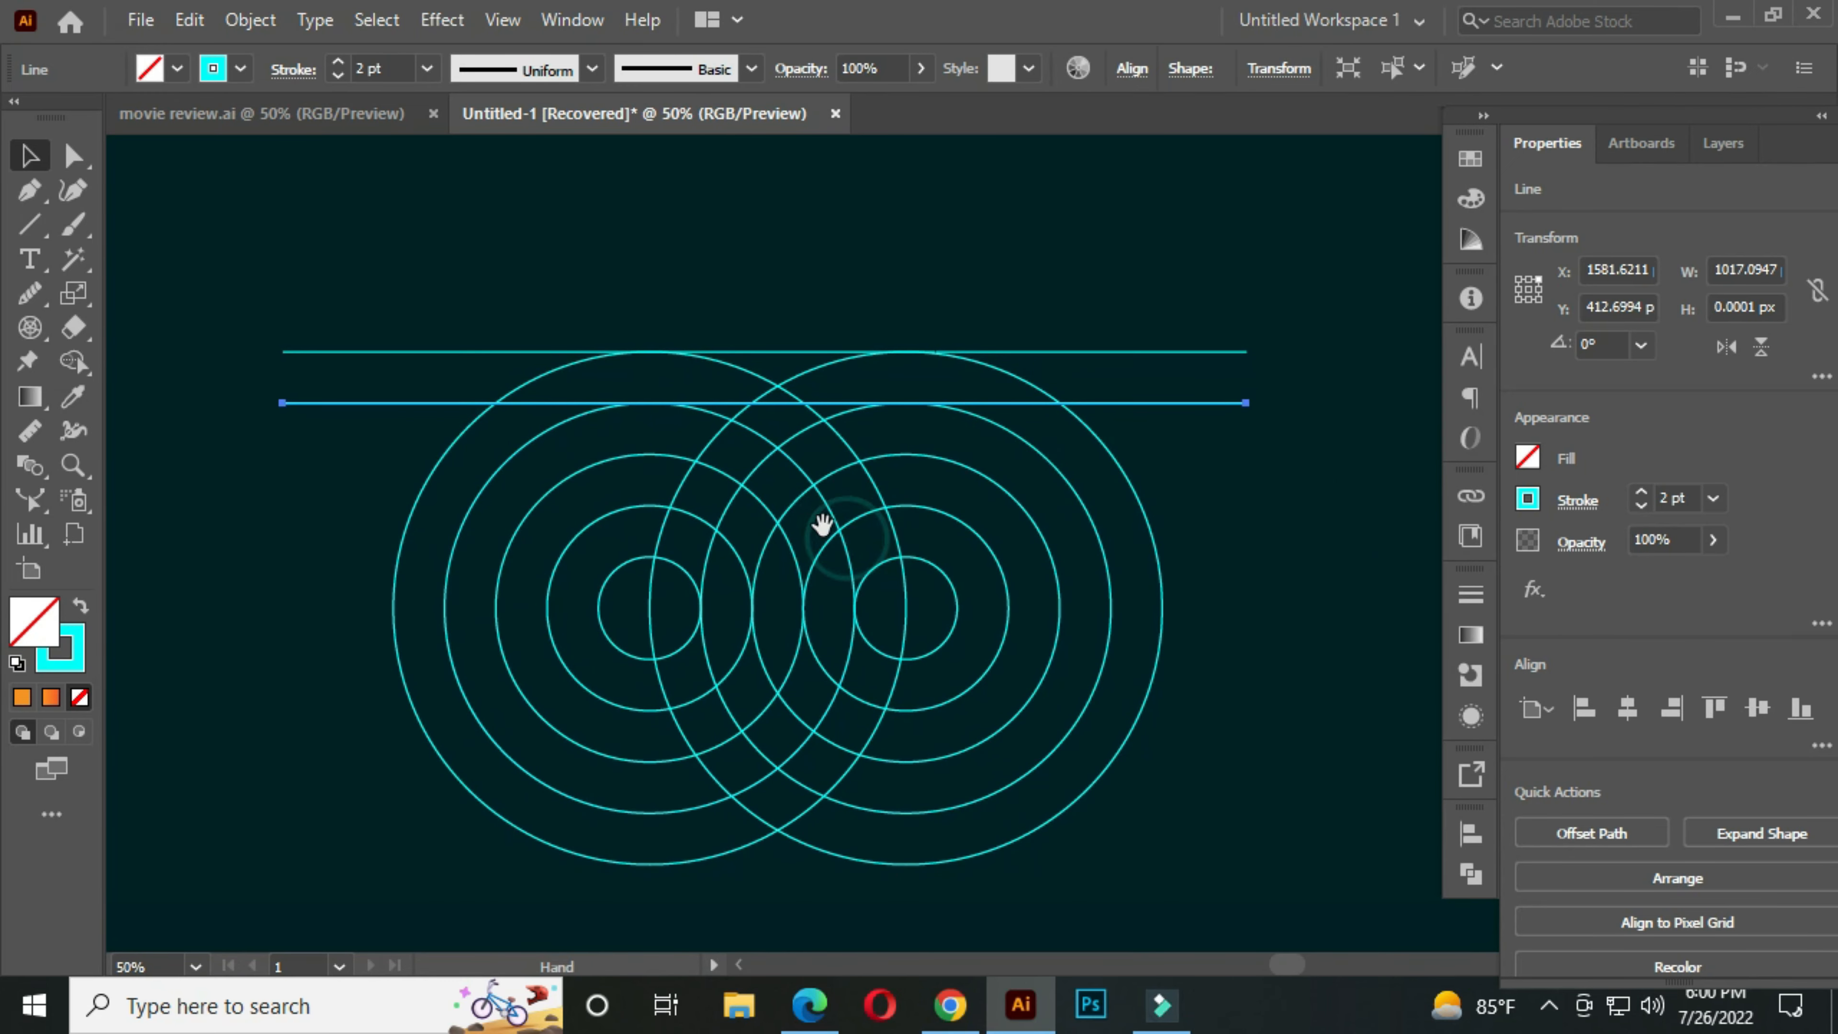
scroll(820, 525, "up", 1)
left_click_drag(839, 525, 835, 501)
key("ctrl+d")
key("ctrl+d")
key("ctrl+d")
key("ctrl+d")
key("ctrl+d")
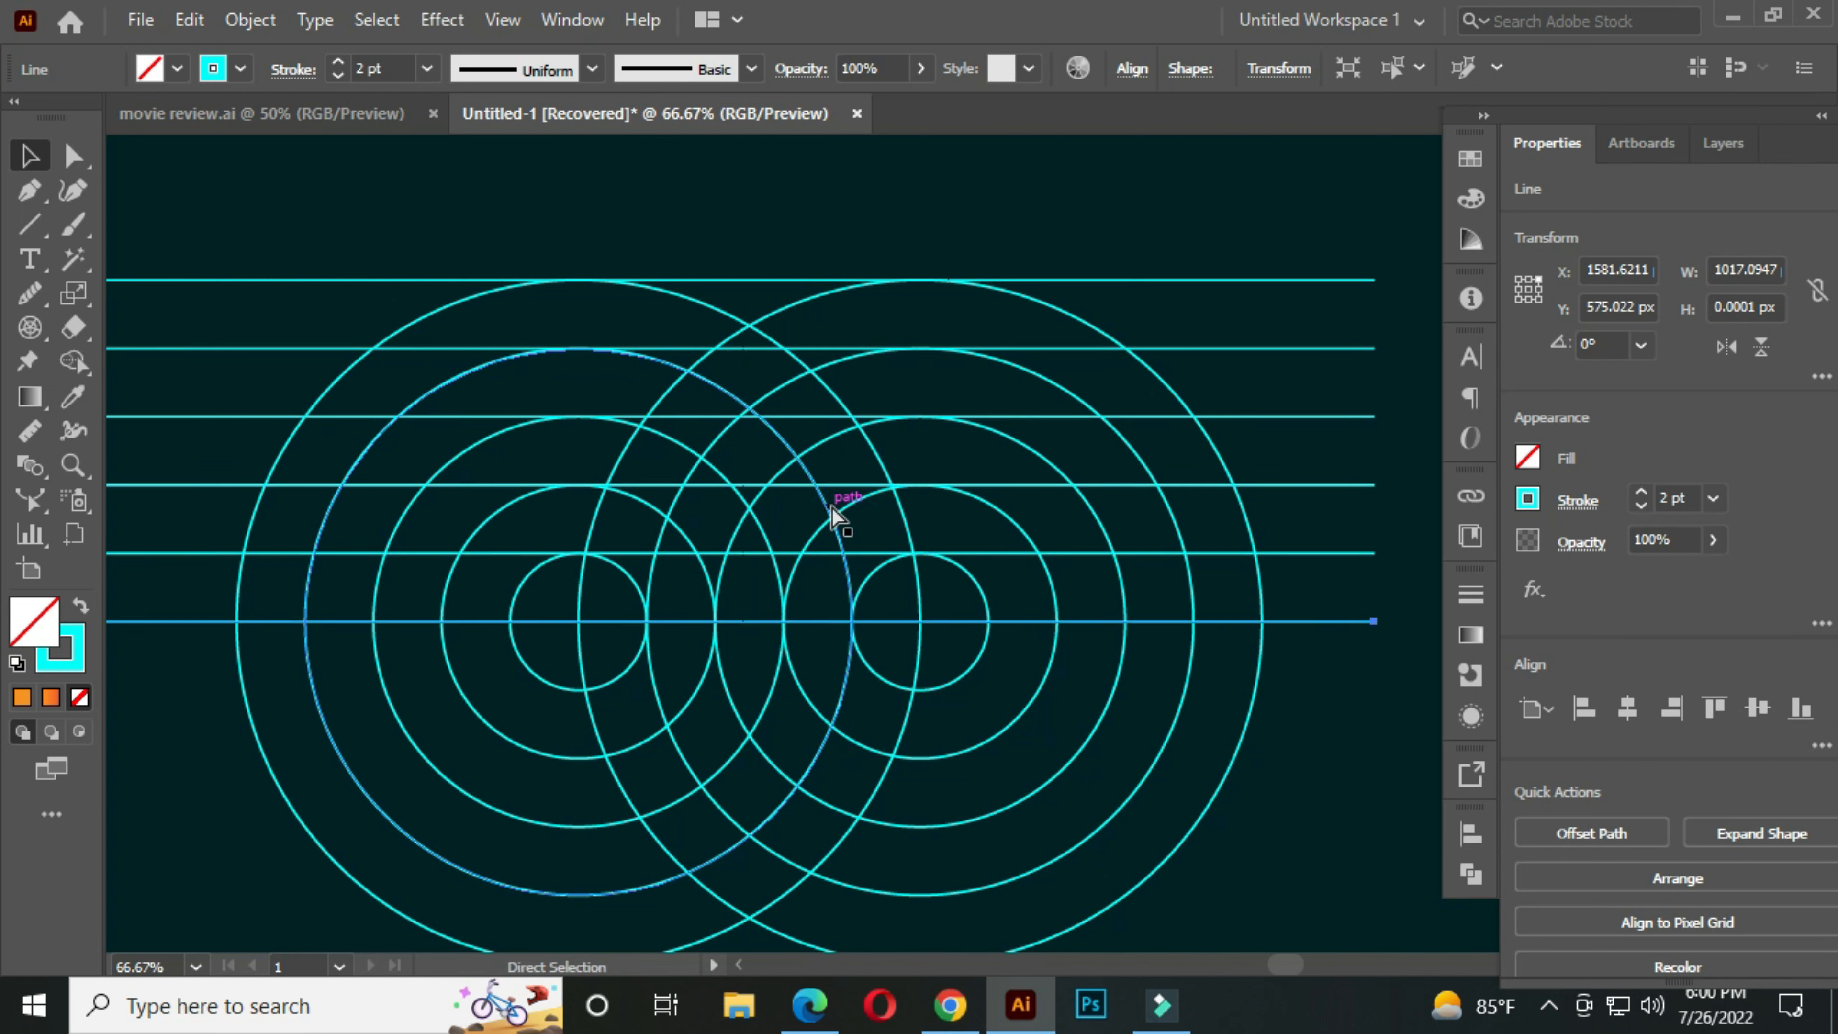
key("ctrl+d")
key("ctrl+d")
key("ctrl+d")
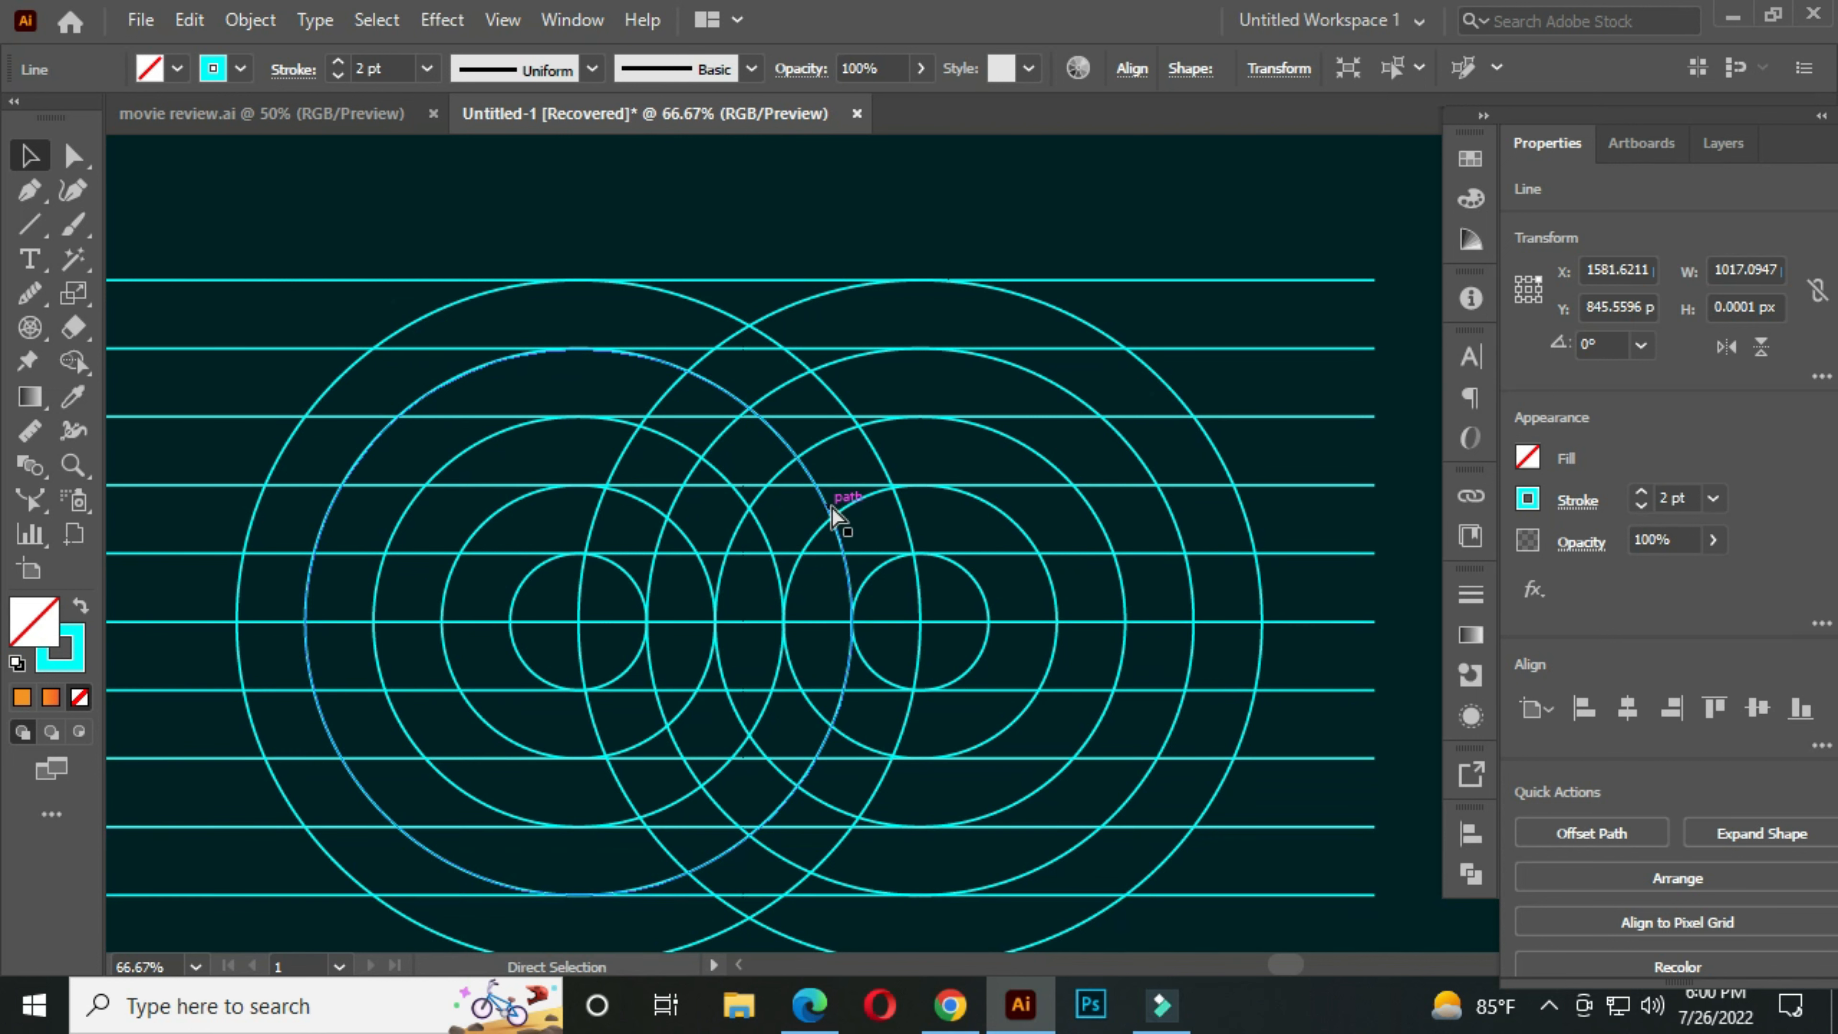
scroll(840, 516, "down", 1, "alt")
left_click_drag(858, 564, 875, 485)
left_click(392, 324)
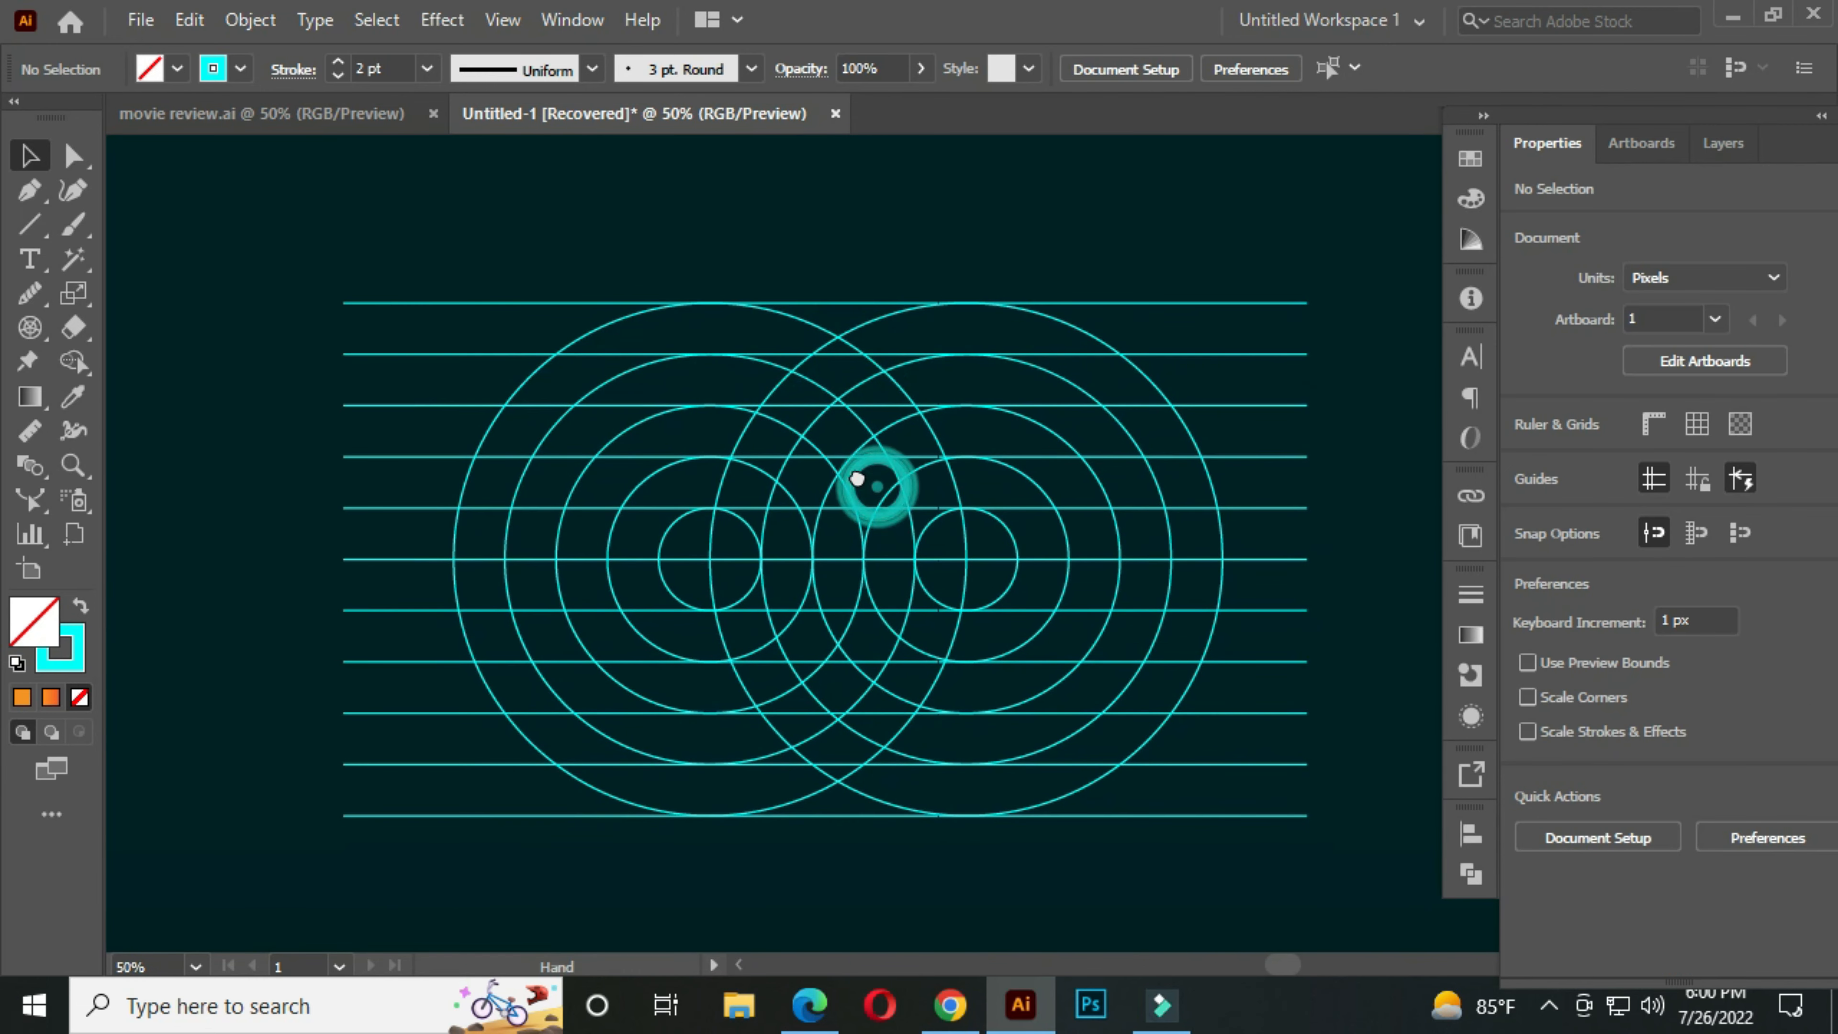
Select all circles and lines, activate the Shape Builder tool and set the fill to orange.
left_click_drag(404, 214, 1289, 884)
left_click_drag(74, 362, 211, 367)
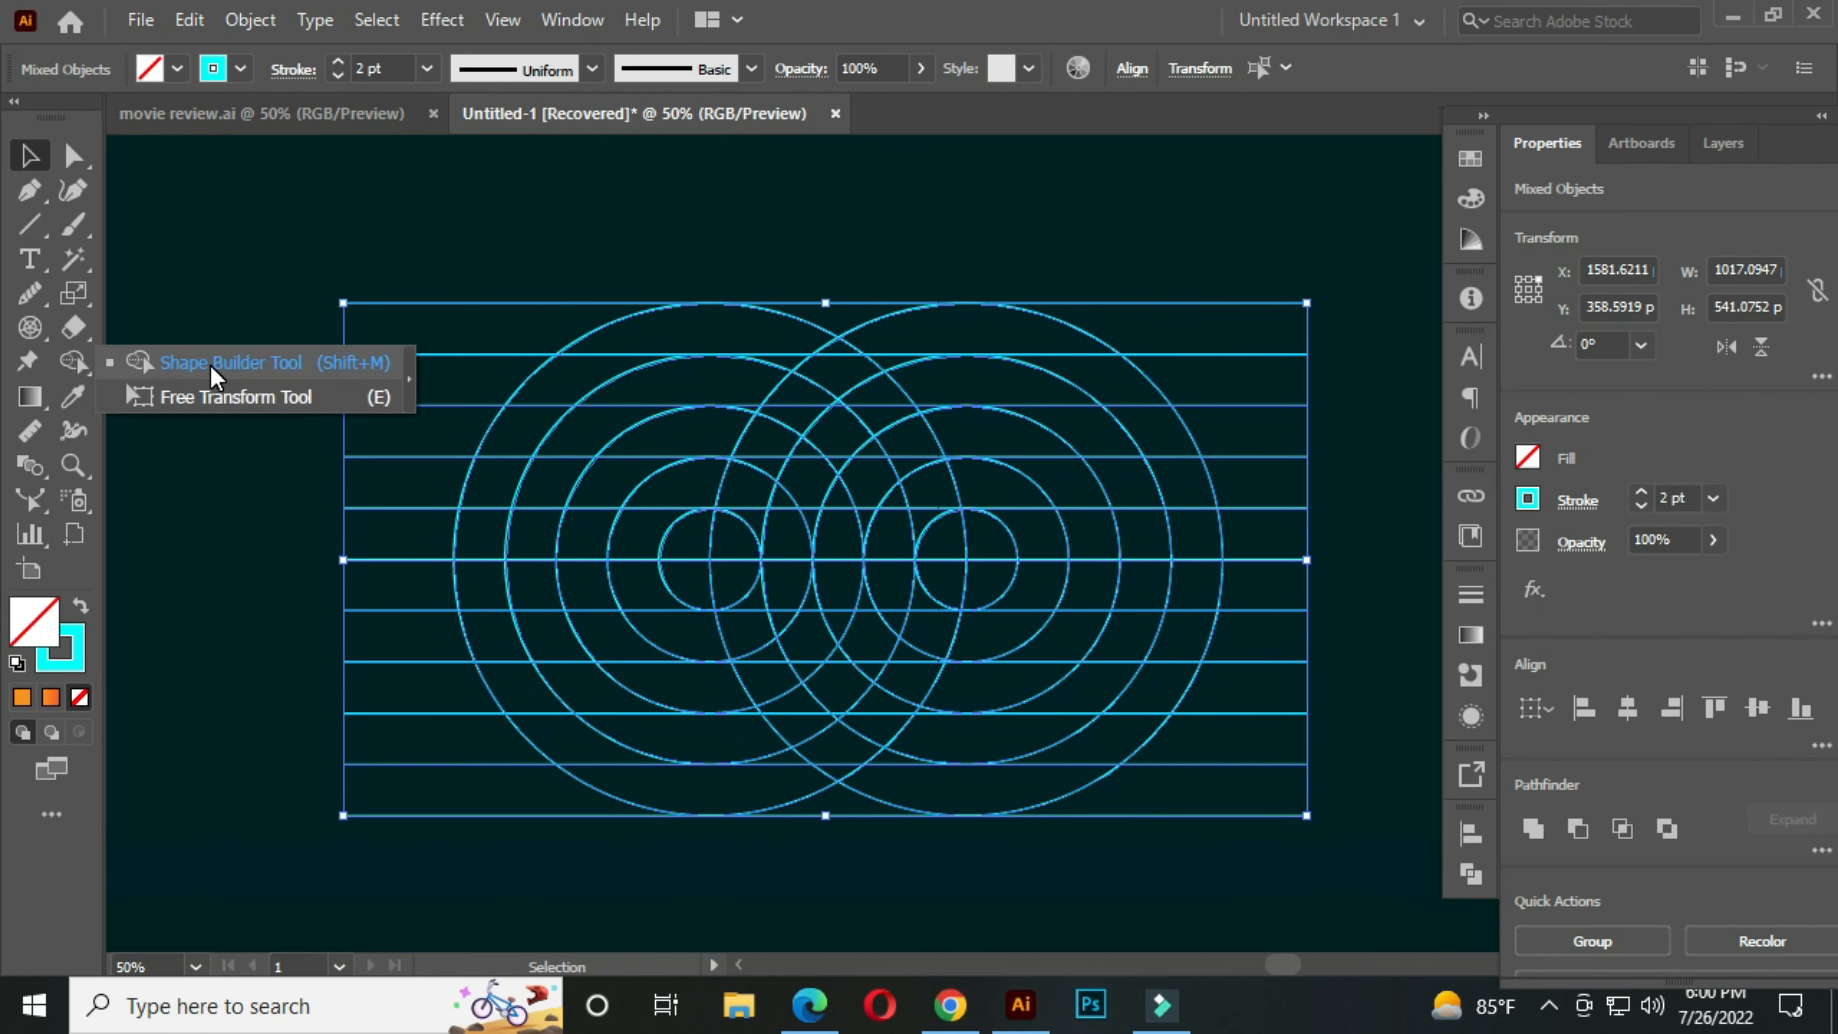
left_click(210, 365)
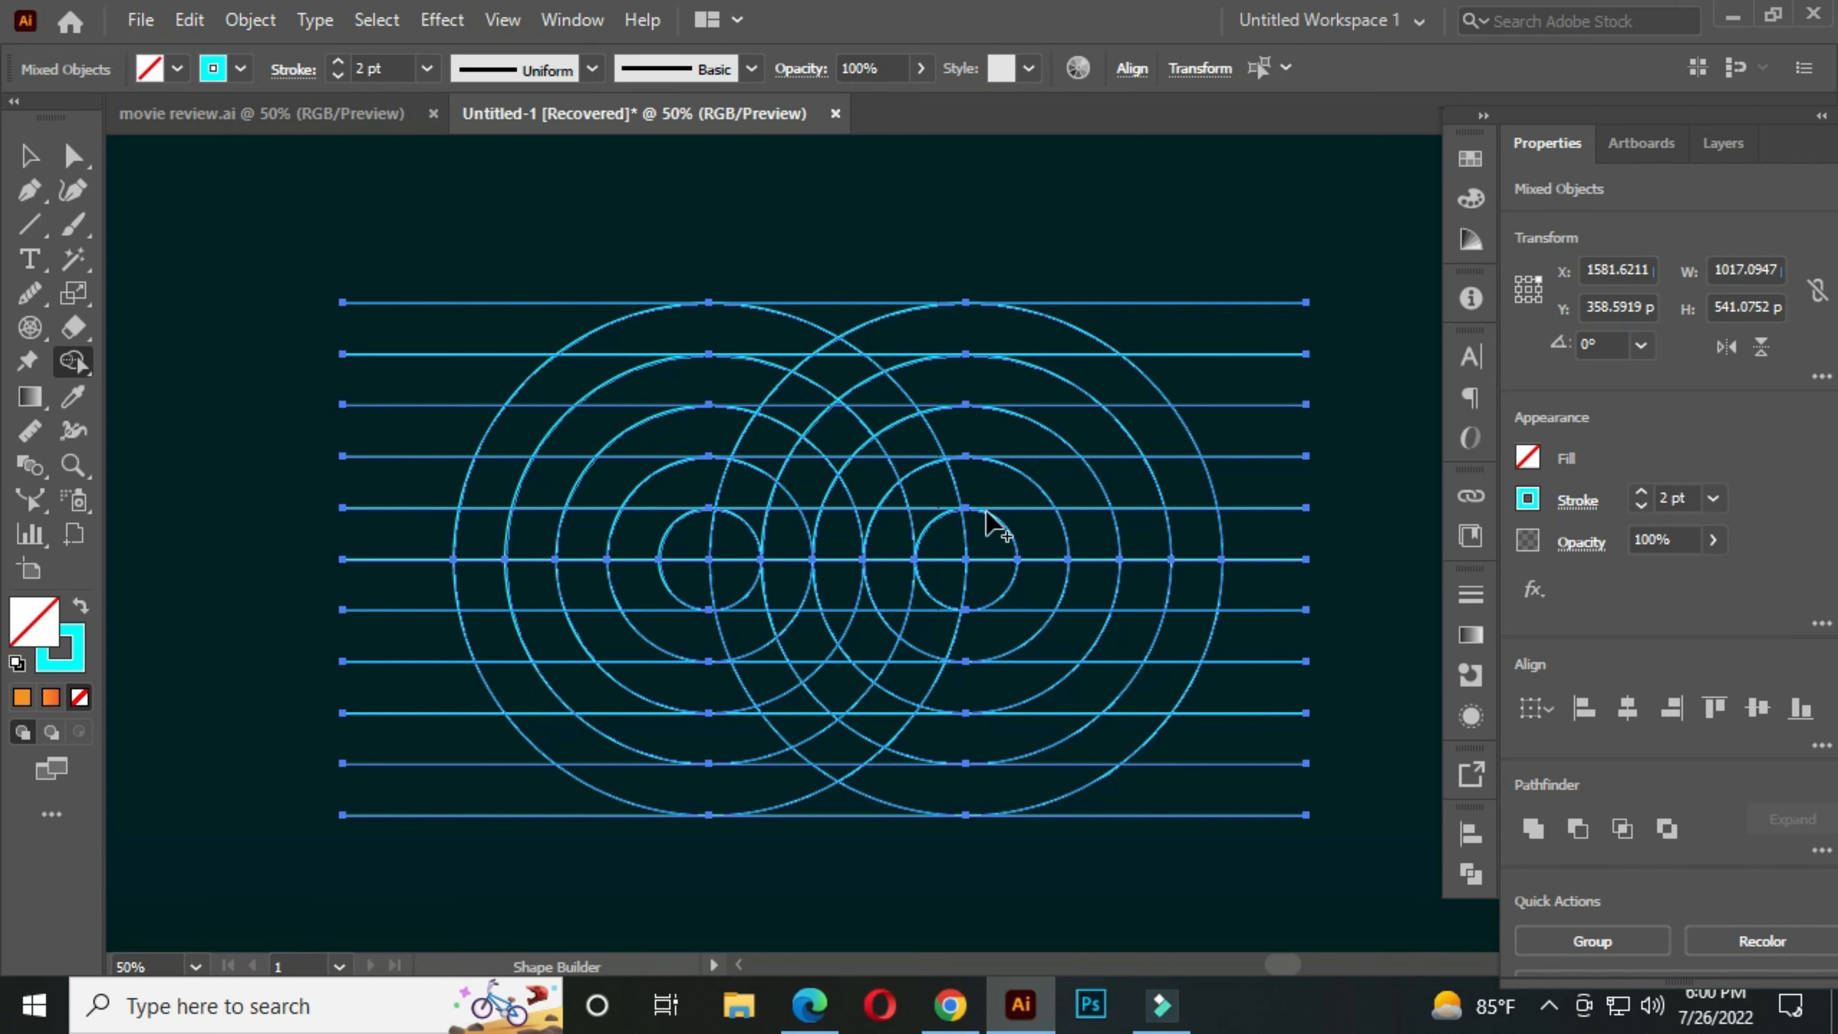
scroll(980, 526, "up", 1)
left_click_drag(944, 565, 891, 541)
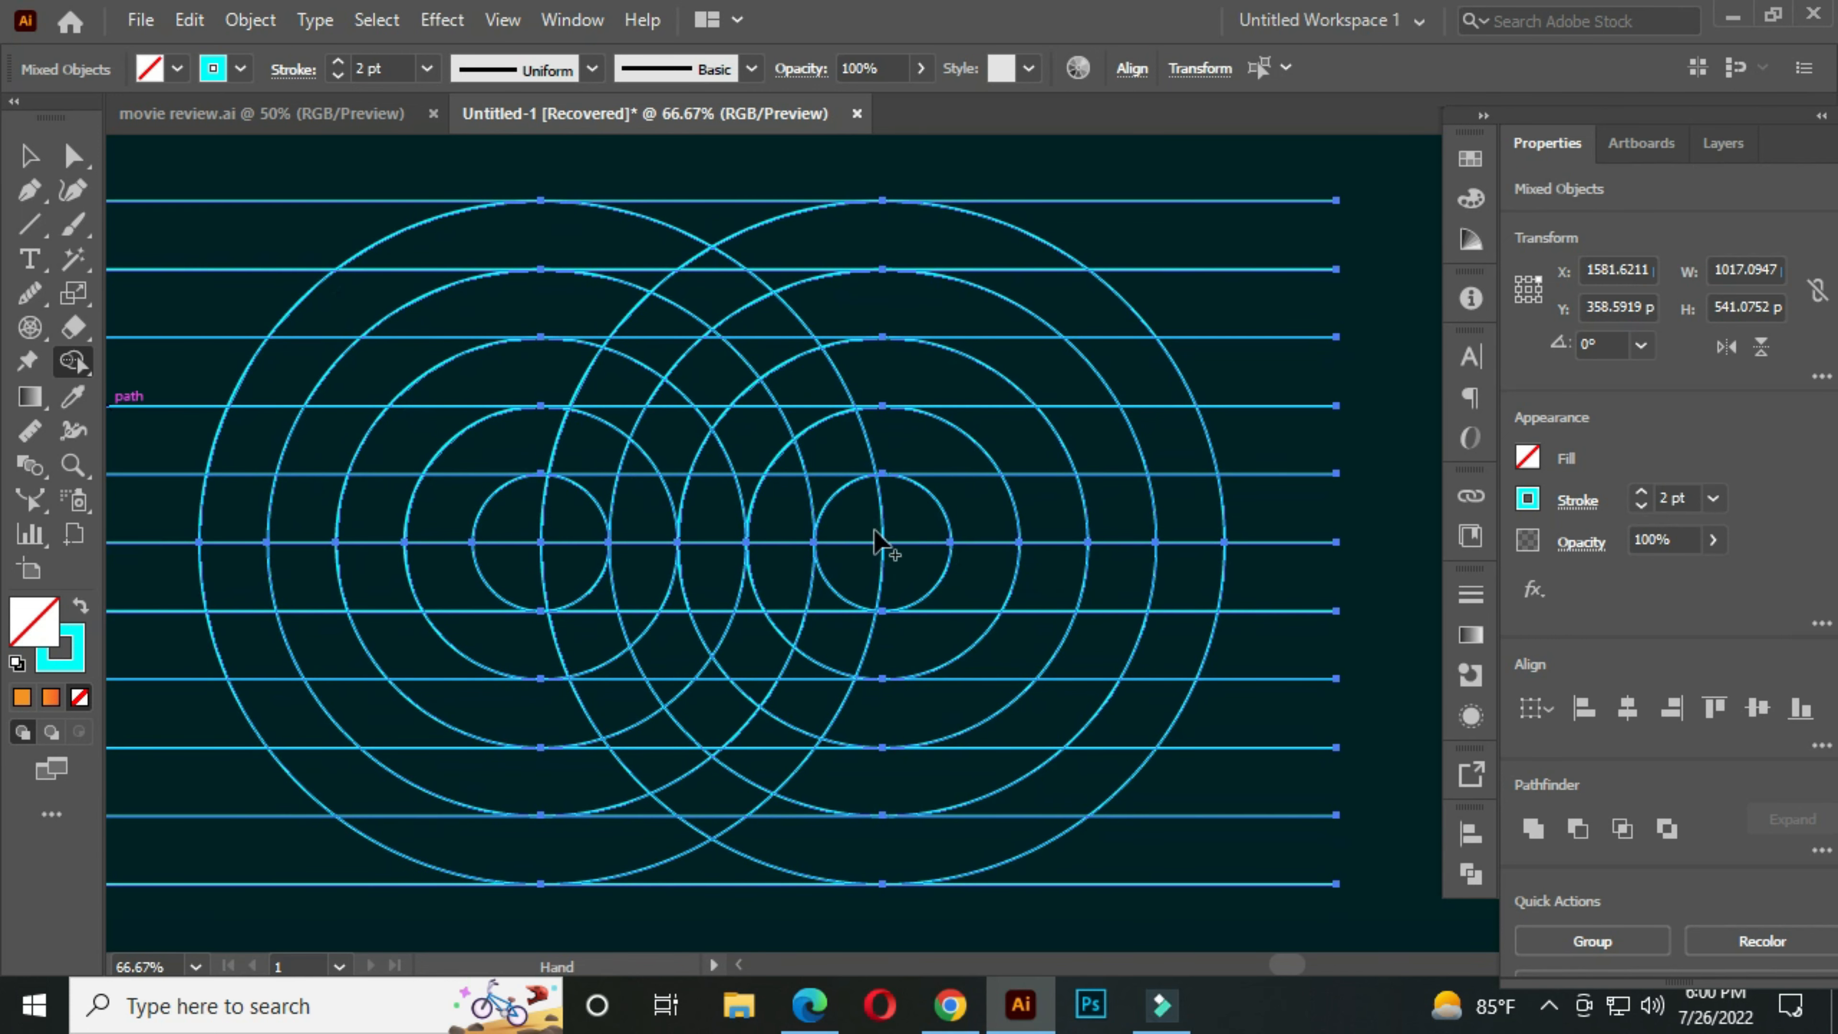
scroll(842, 516, "up", 1)
left_click(761, 511)
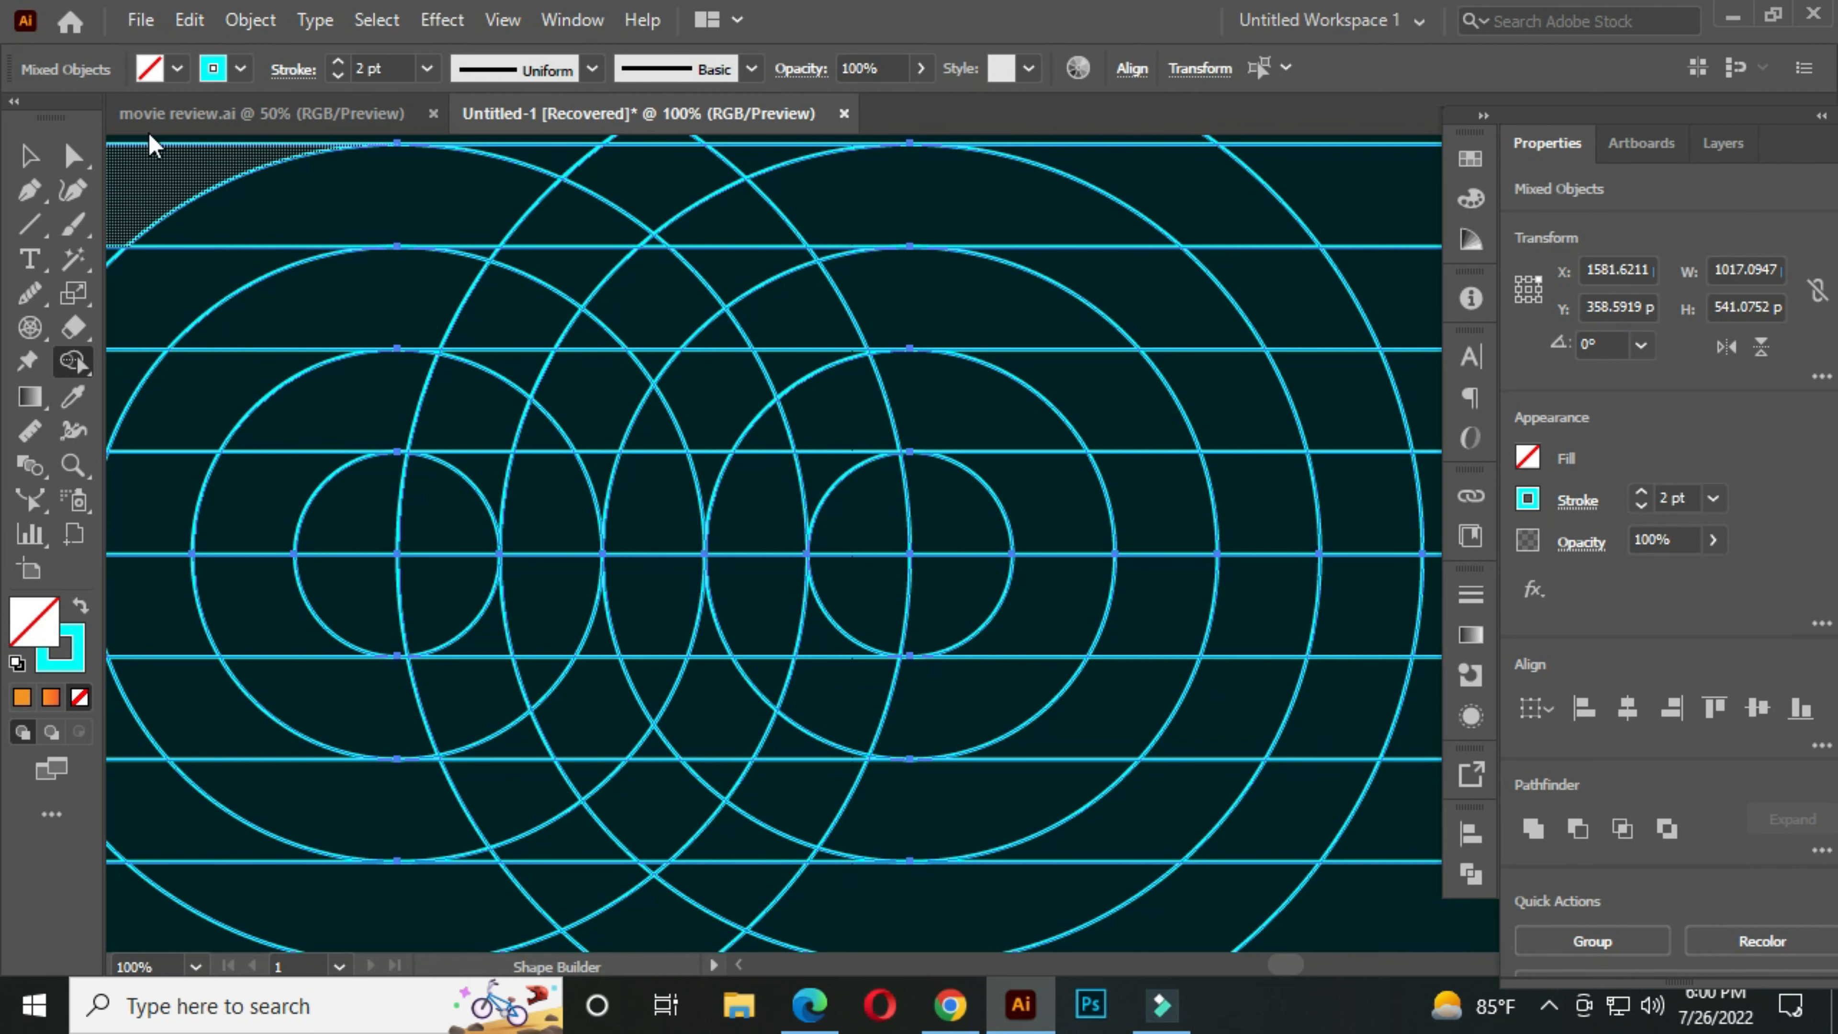
left_click(176, 69)
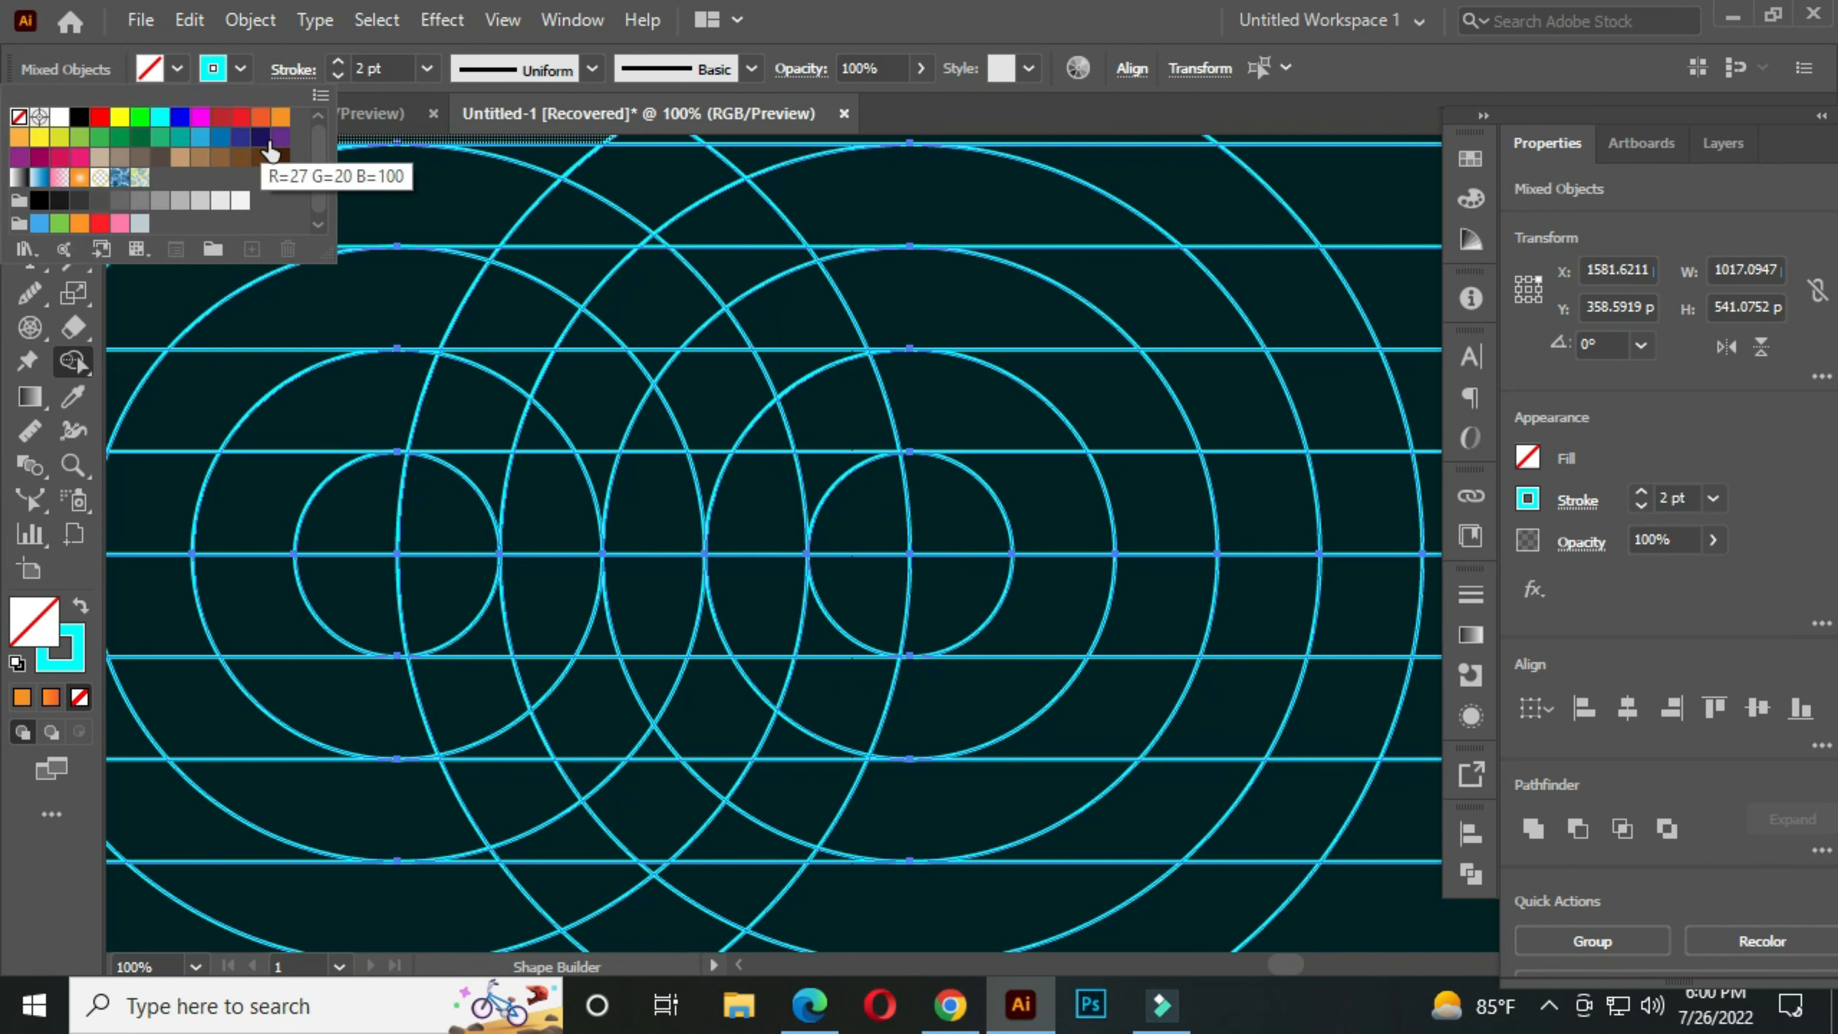
left_click(280, 118)
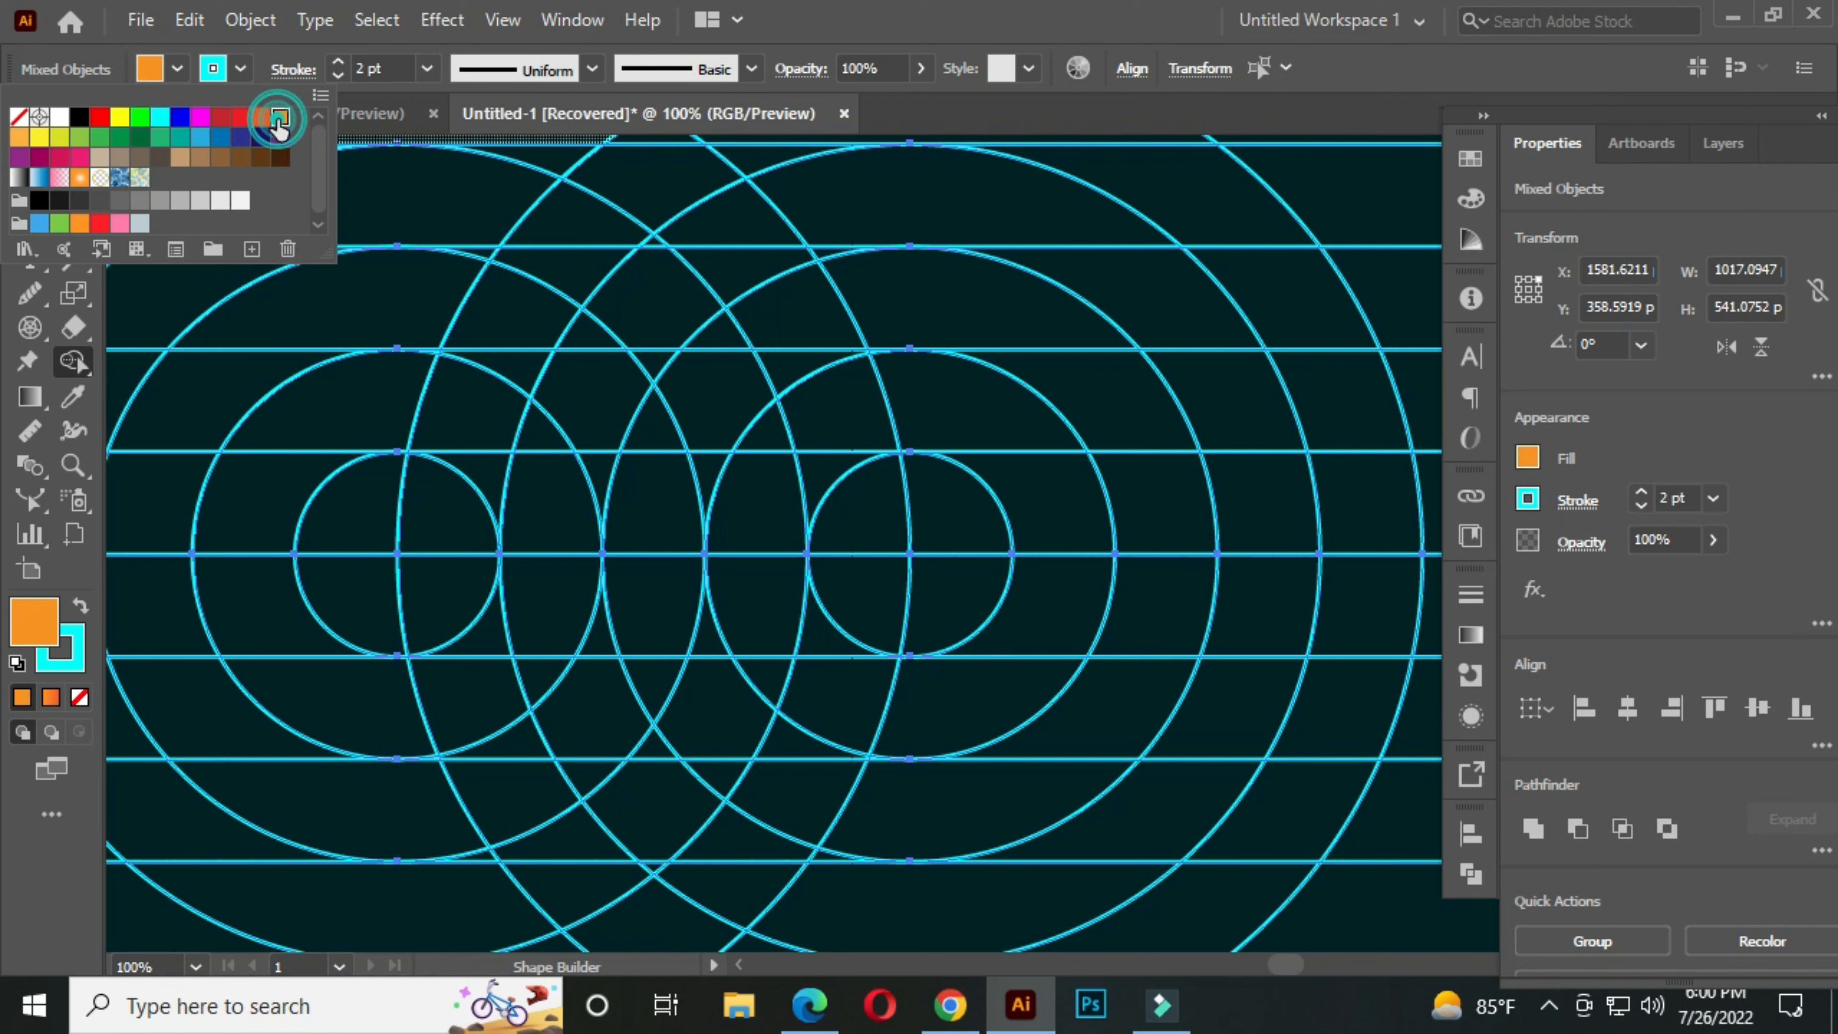
left_click(649, 453)
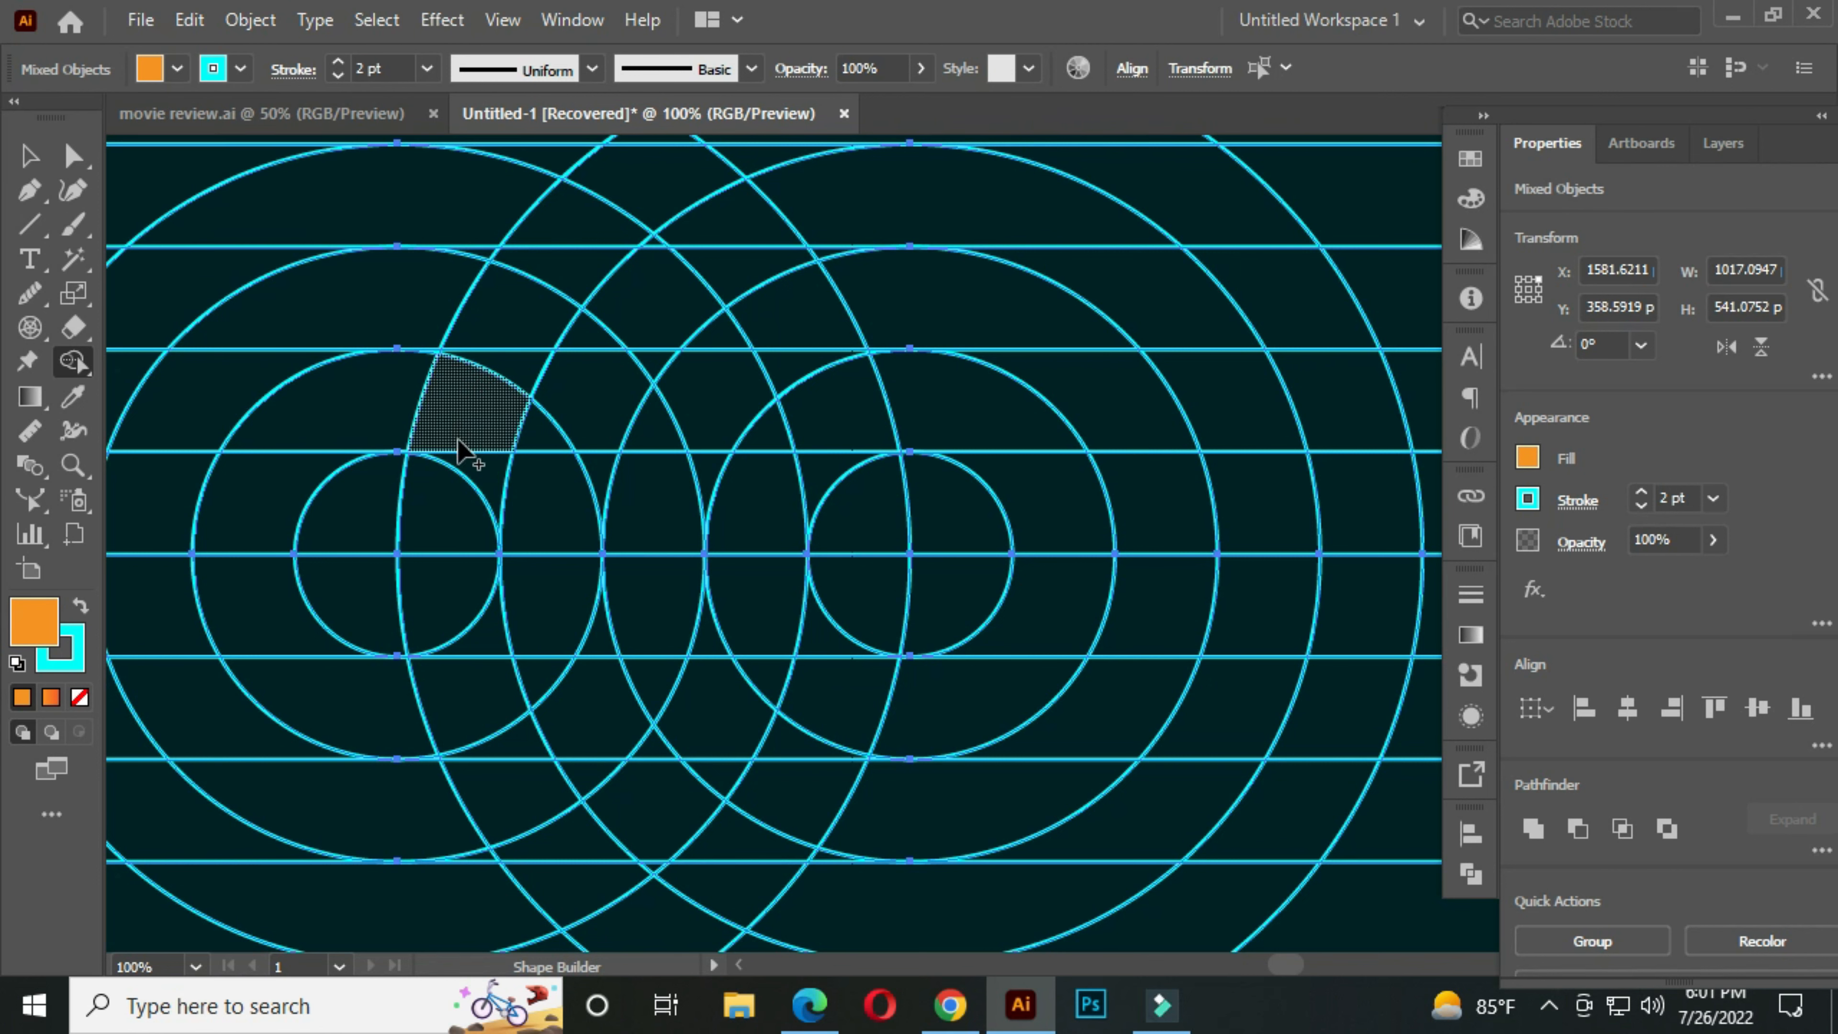
Merge the band regions around both small circles and between them into two open rings joined by a horizontal bar.
mouse_move(759, 516)
left_mouse_down()
mouse_move(814, 452)
mouse_move(780, 448)
mouse_move(859, 410)
mouse_move(934, 408)
mouse_move(999, 455)
mouse_move(1034, 587)
mouse_move(1019, 654)
mouse_move(963, 701)
mouse_move(869, 701)
mouse_move(787, 731)
mouse_move(745, 701)
mouse_move(604, 714)
mouse_move(764, 730)
left_mouse_up()
scroll(663, 736, "up", 1)
mouse_move(607, 665)
left_mouse_down()
mouse_move(914, 698)
mouse_move(870, 731)
mouse_move(818, 731)
mouse_move(826, 684)
mouse_move(878, 660)
mouse_move(679, 693)
mouse_move(582, 683)
mouse_move(507, 635)
mouse_move(456, 536)
mouse_move(448, 439)
mouse_move(489, 294)
mouse_move(586, 244)
mouse_move(677, 239)
mouse_move(872, 303)
left_mouse_up()
mouse_move(743, 283)
left_mouse_down()
mouse_move(792, 349)
mouse_move(807, 326)
left_mouse_up()
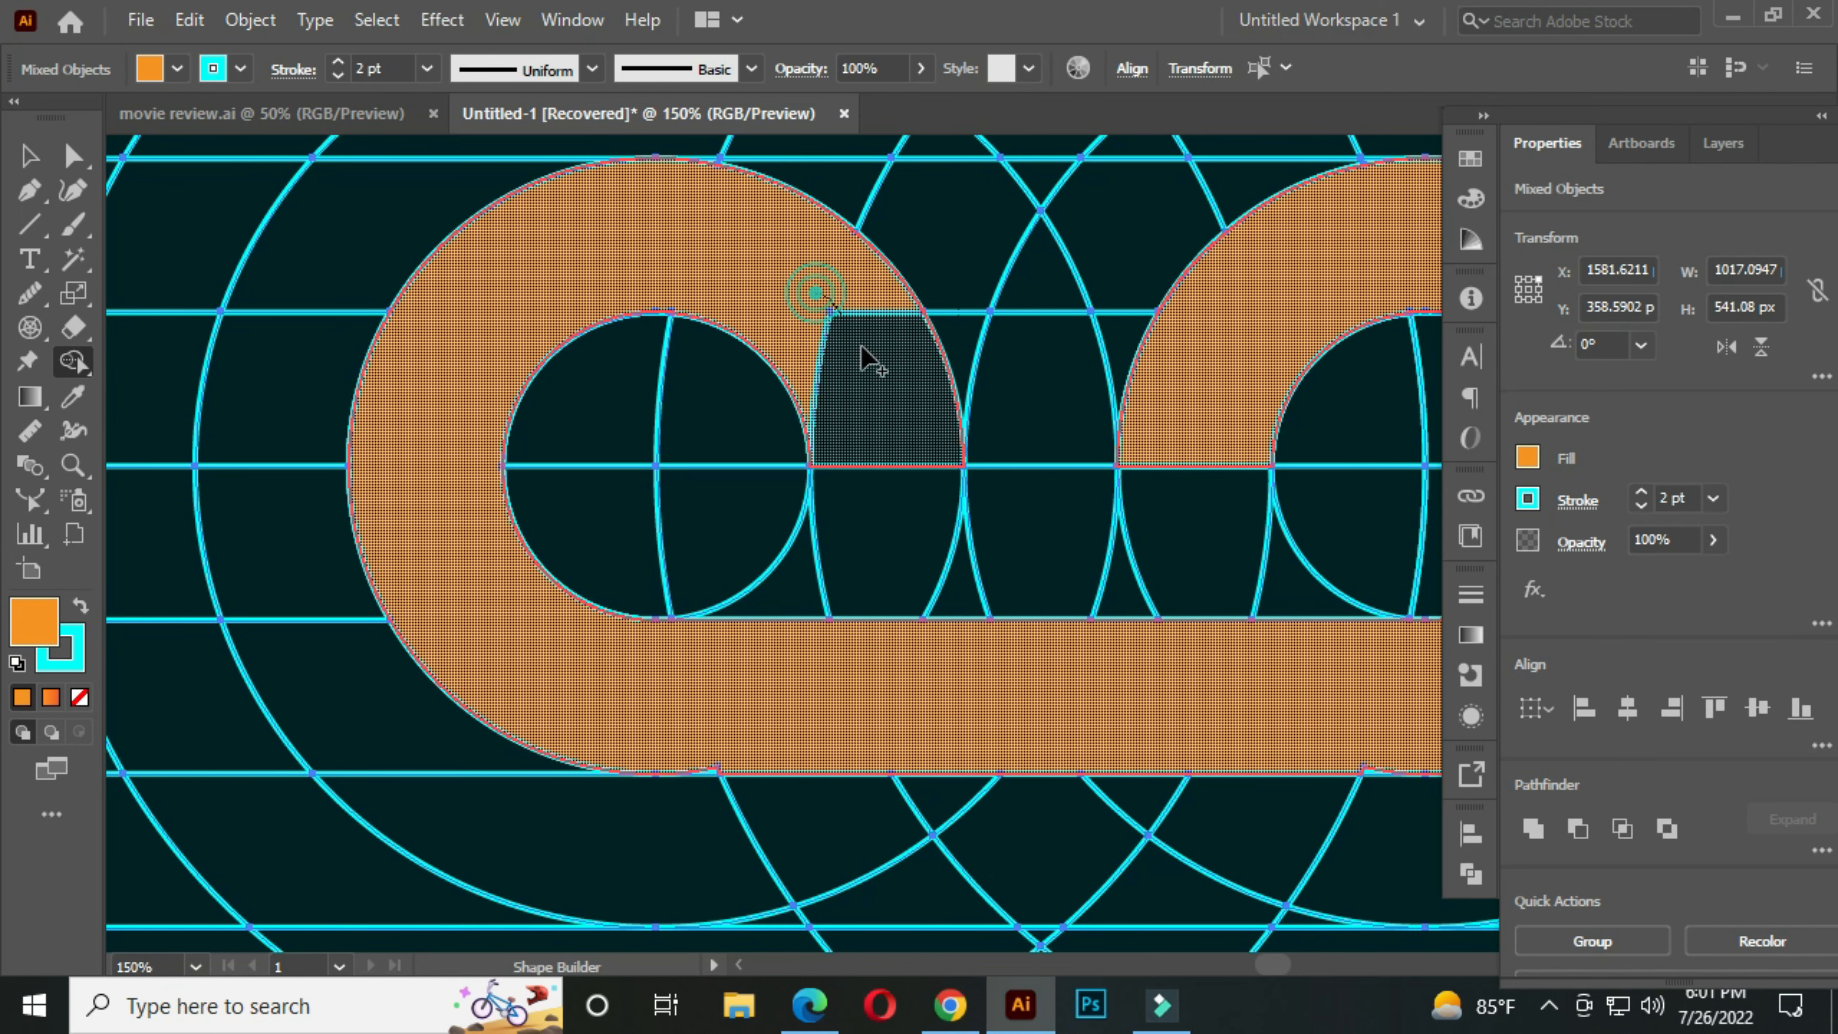
left_click(887, 387)
scroll(1096, 592, "down", 1)
left_click_drag(1161, 681, 881, 553)
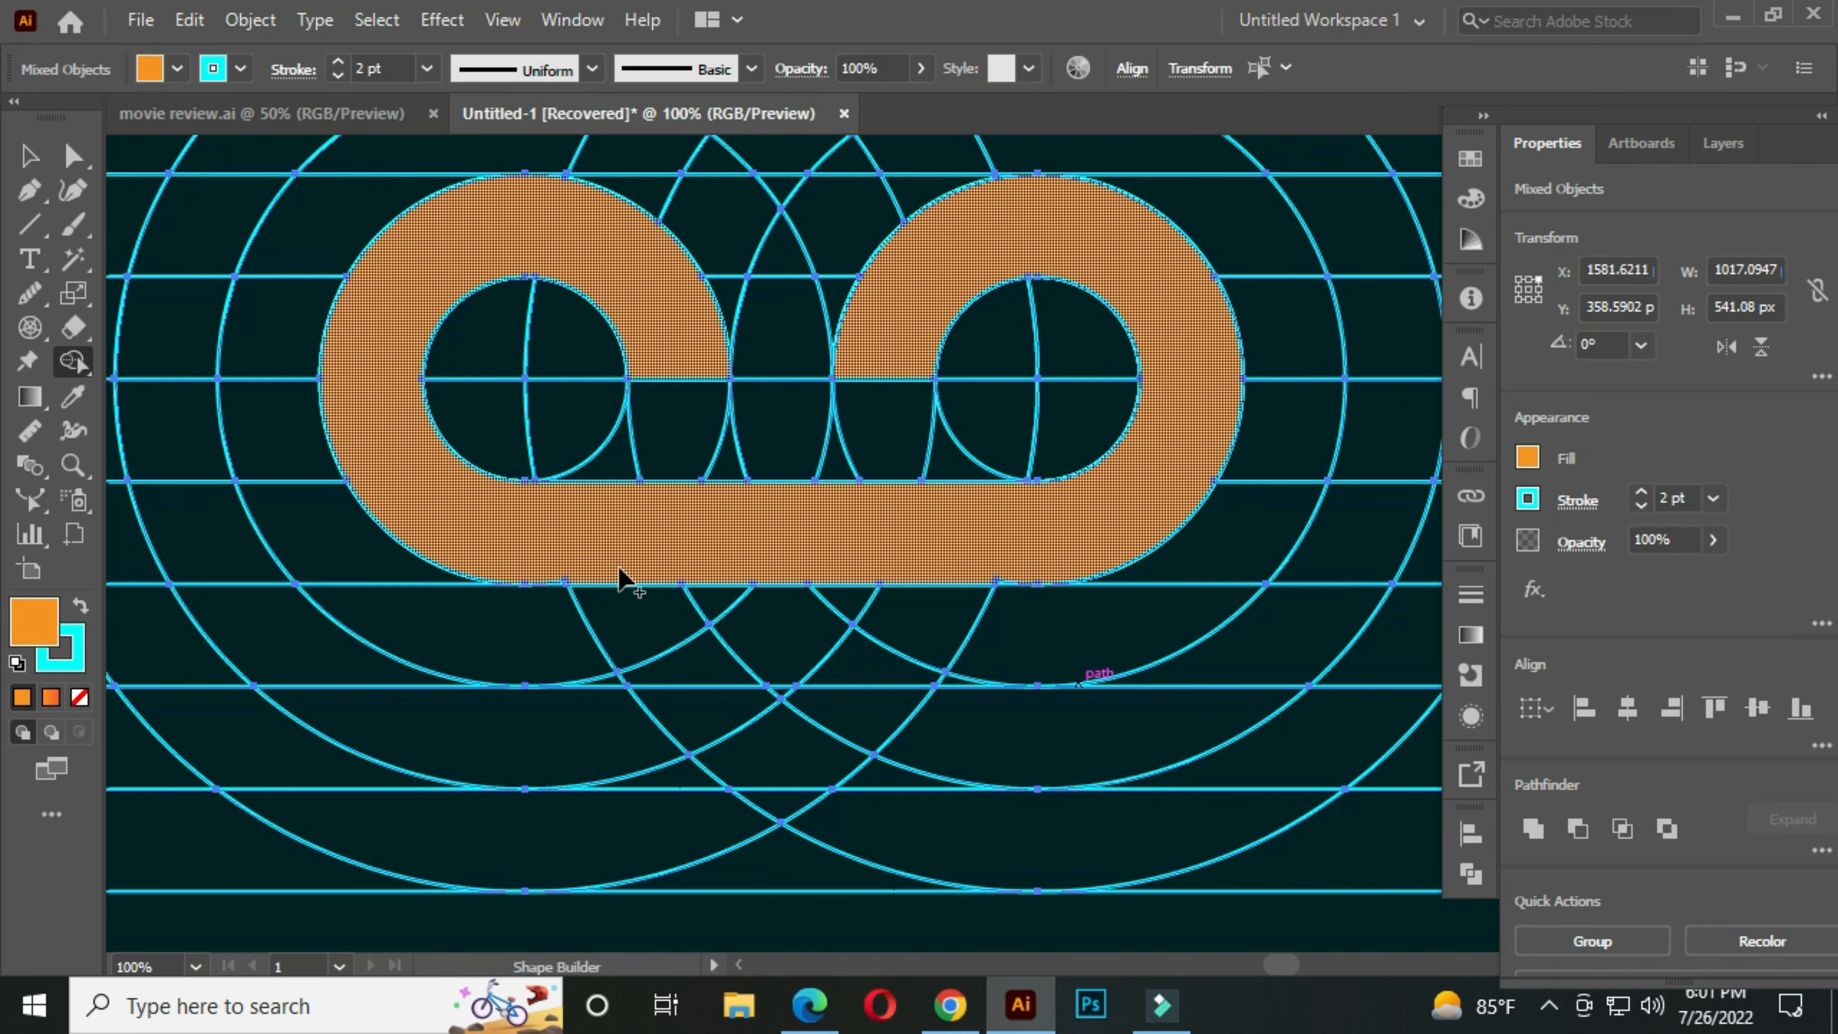
Merge the crossing arc bands below the horizontal bar into it, forming a pointed V with a hollow centre.
mouse_move(615, 573)
left_mouse_down()
mouse_move(726, 725)
mouse_move(796, 786)
left_mouse_up()
scroll(771, 788, "up", 1)
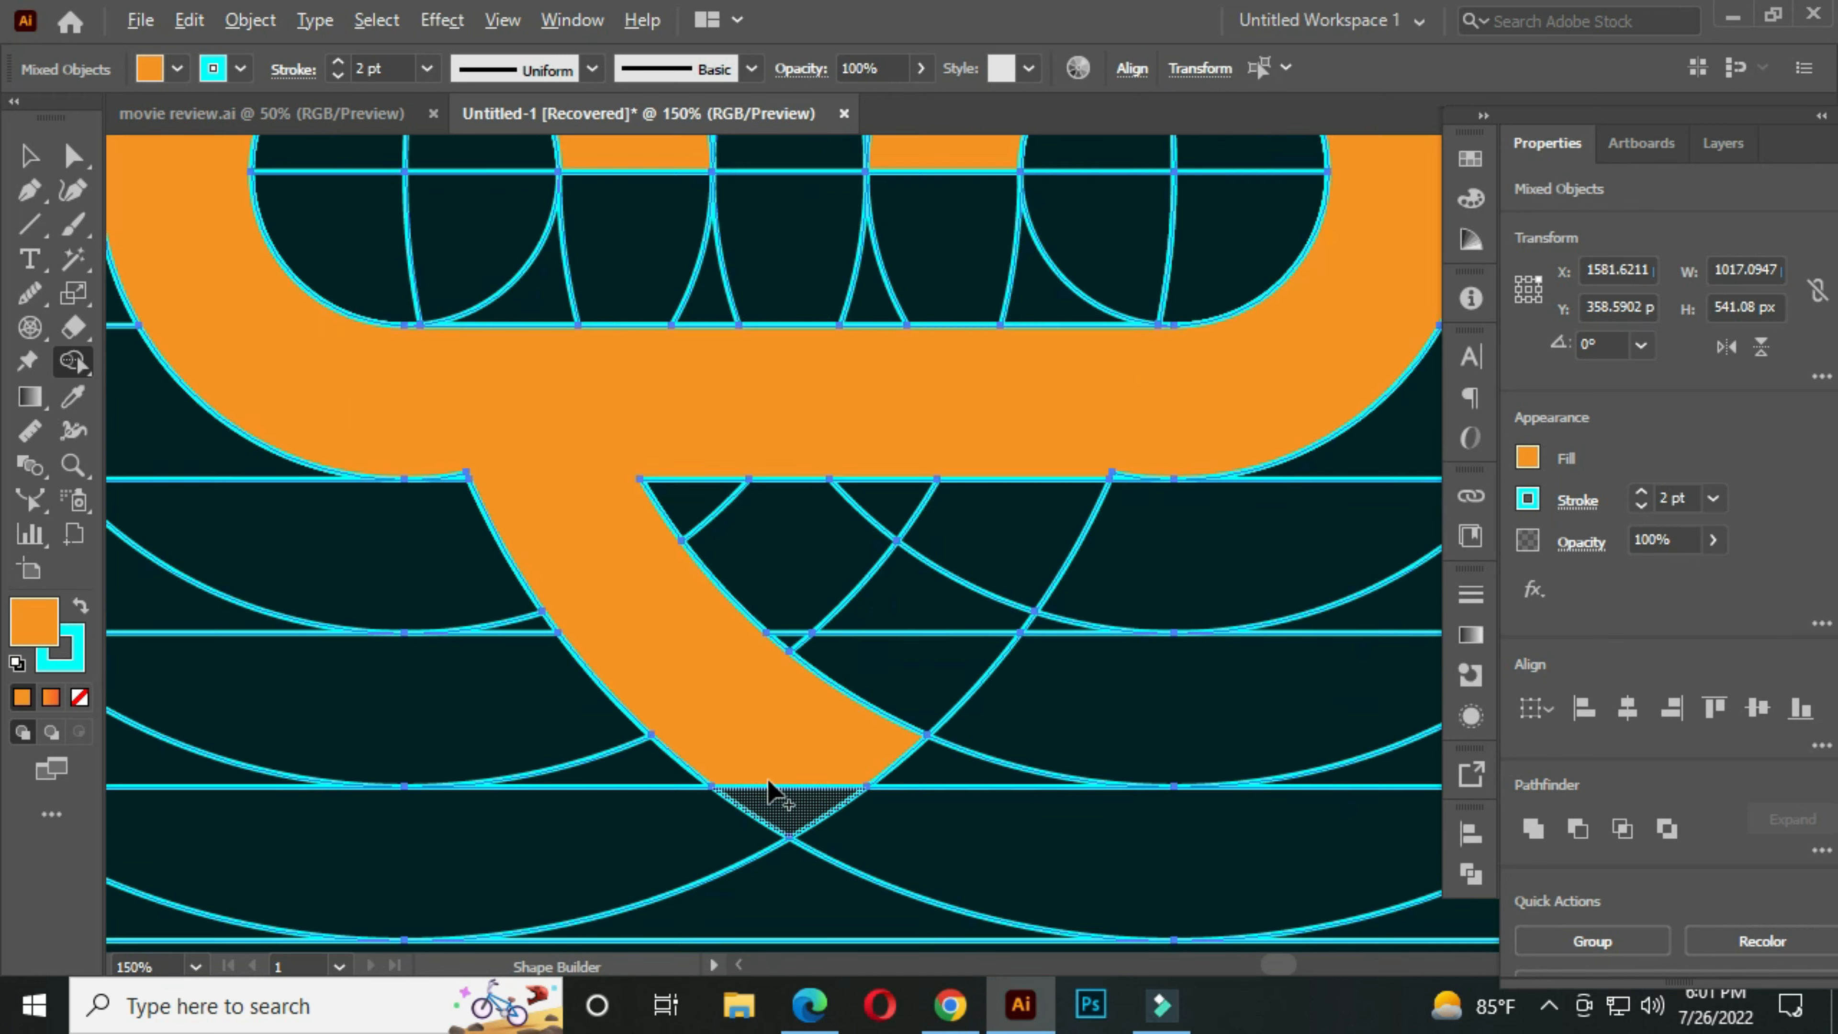
mouse_move(852, 688)
left_mouse_down()
mouse_move(711, 808)
mouse_move(827, 677)
mouse_move(858, 585)
left_mouse_up()
left_click_drag(753, 713, 664, 743)
scroll(664, 743, "up", 2)
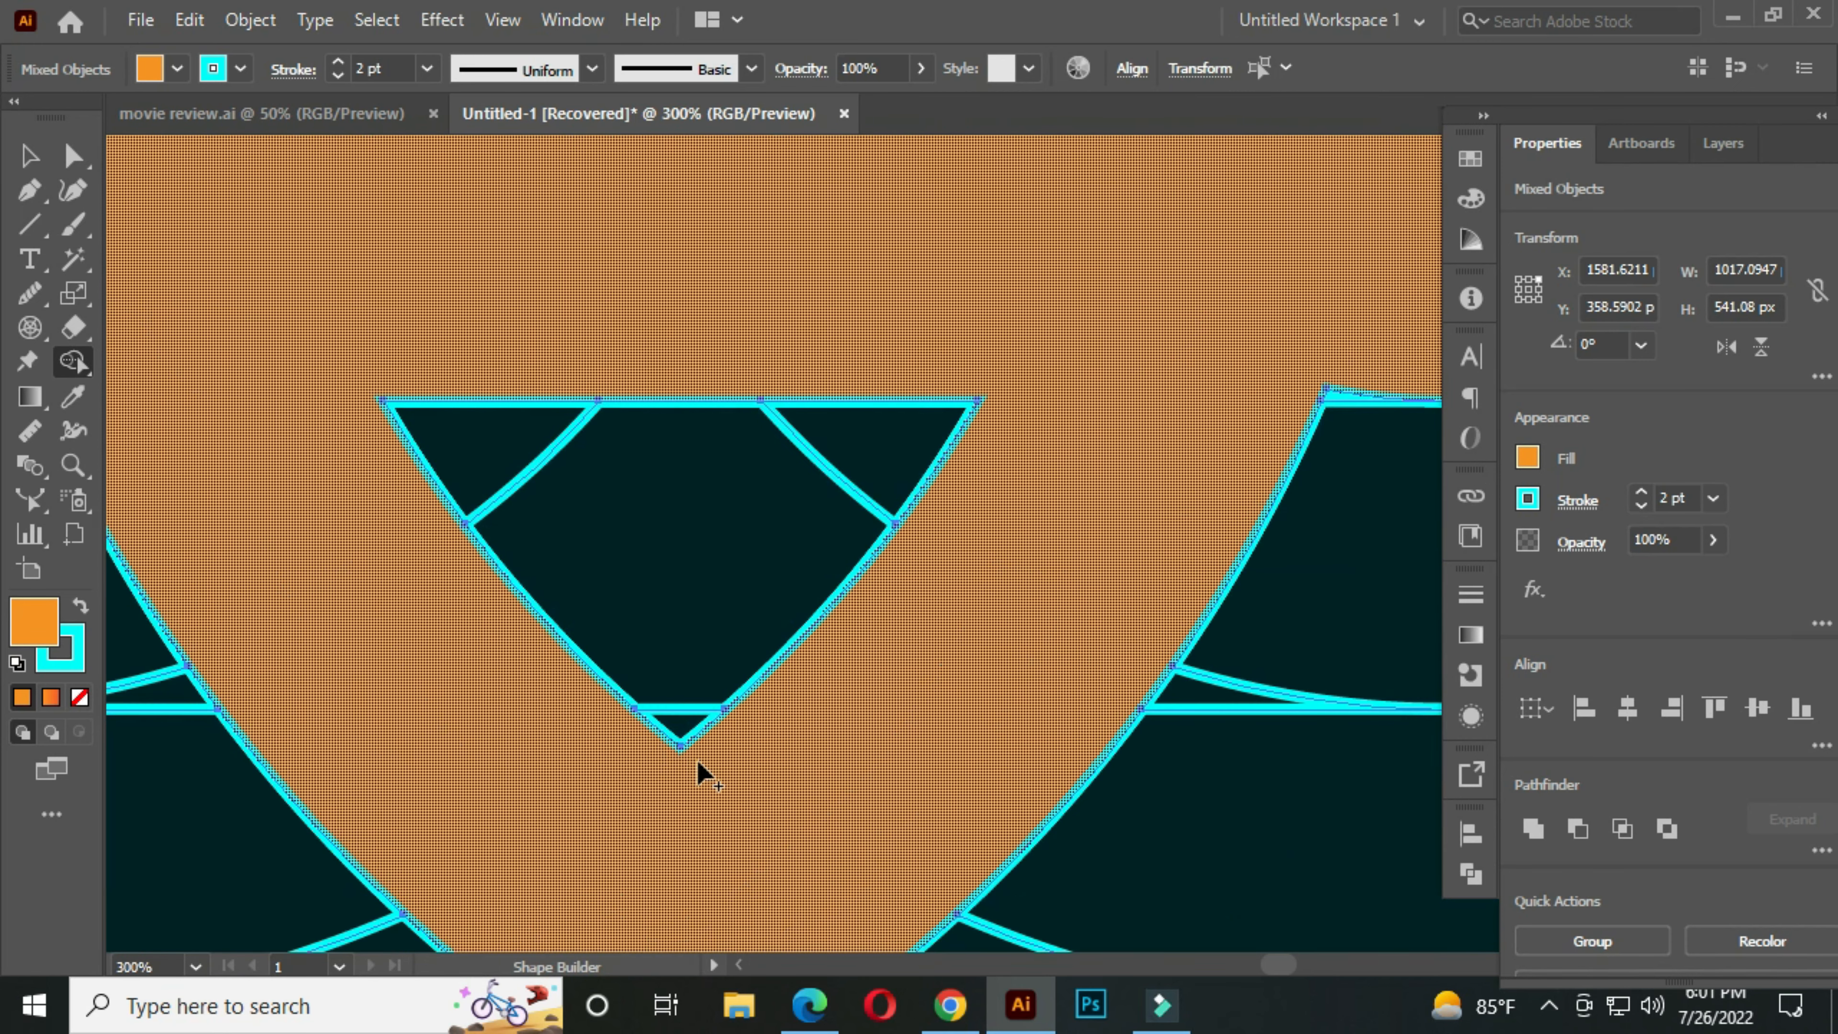
scroll(744, 762, "down", 1)
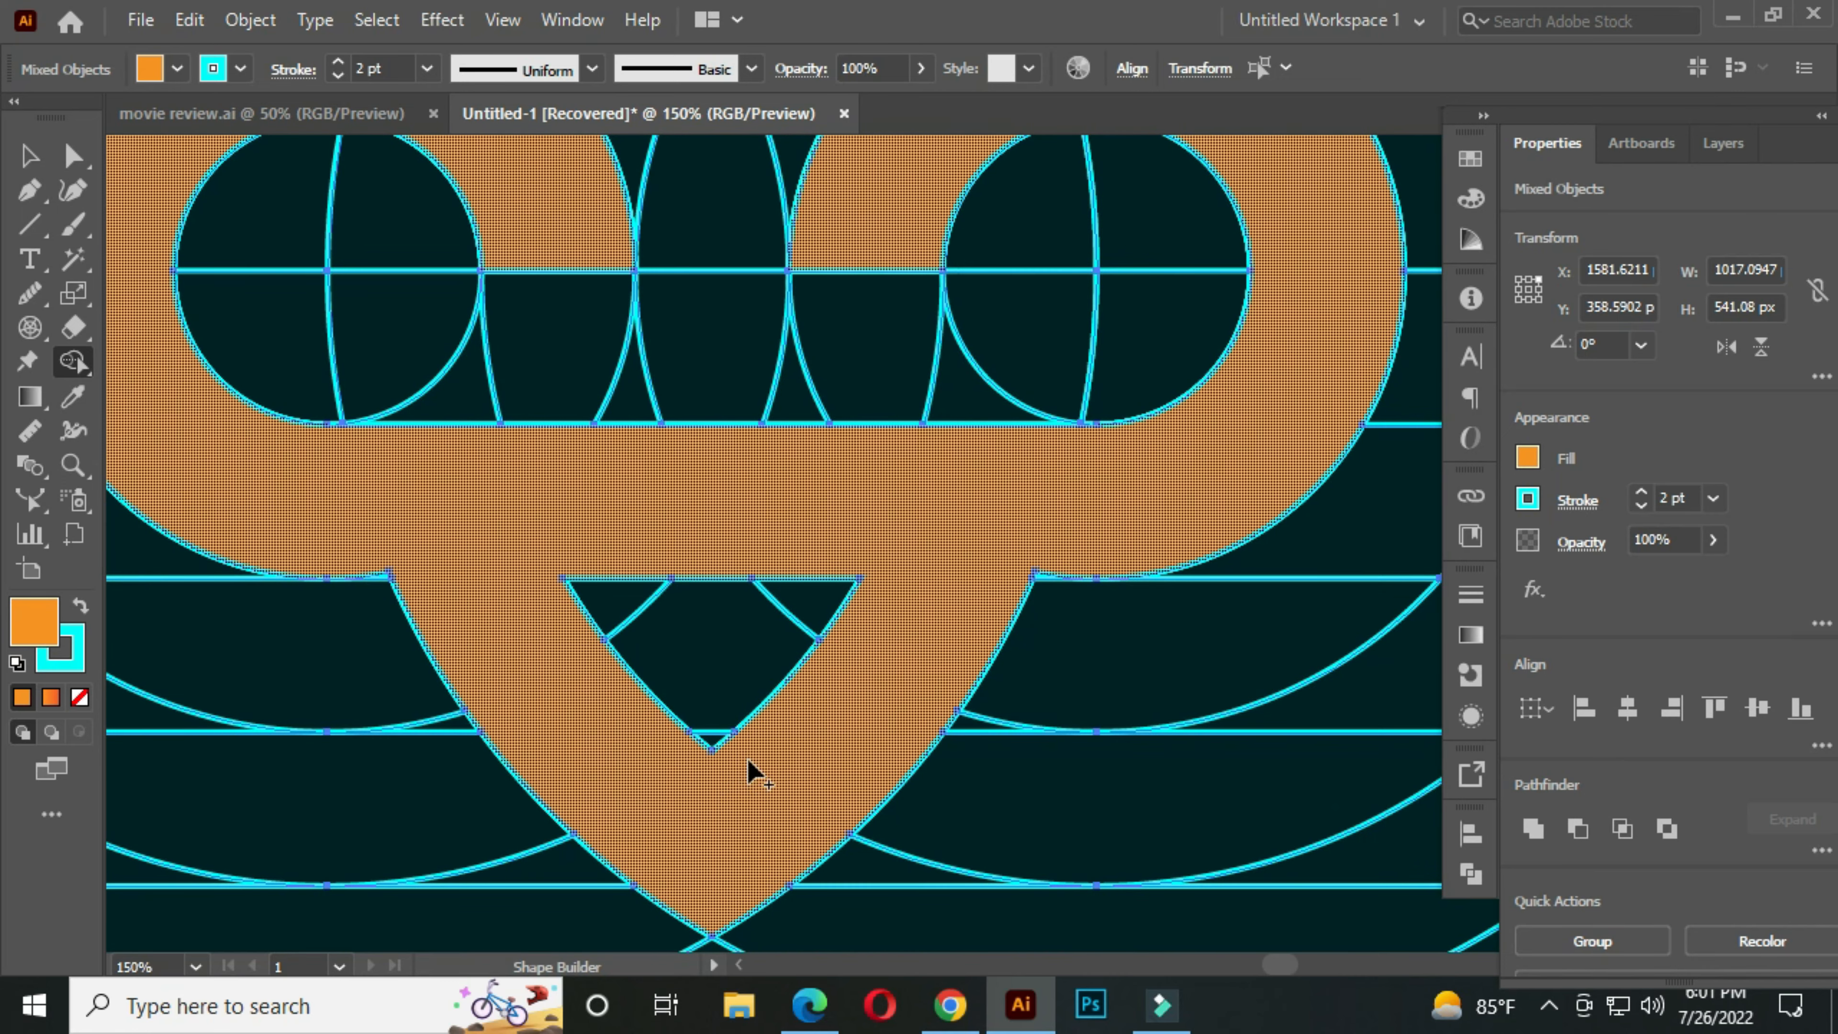
scroll(792, 780, "down", 1)
left_click_drag(792, 767, 706, 730)
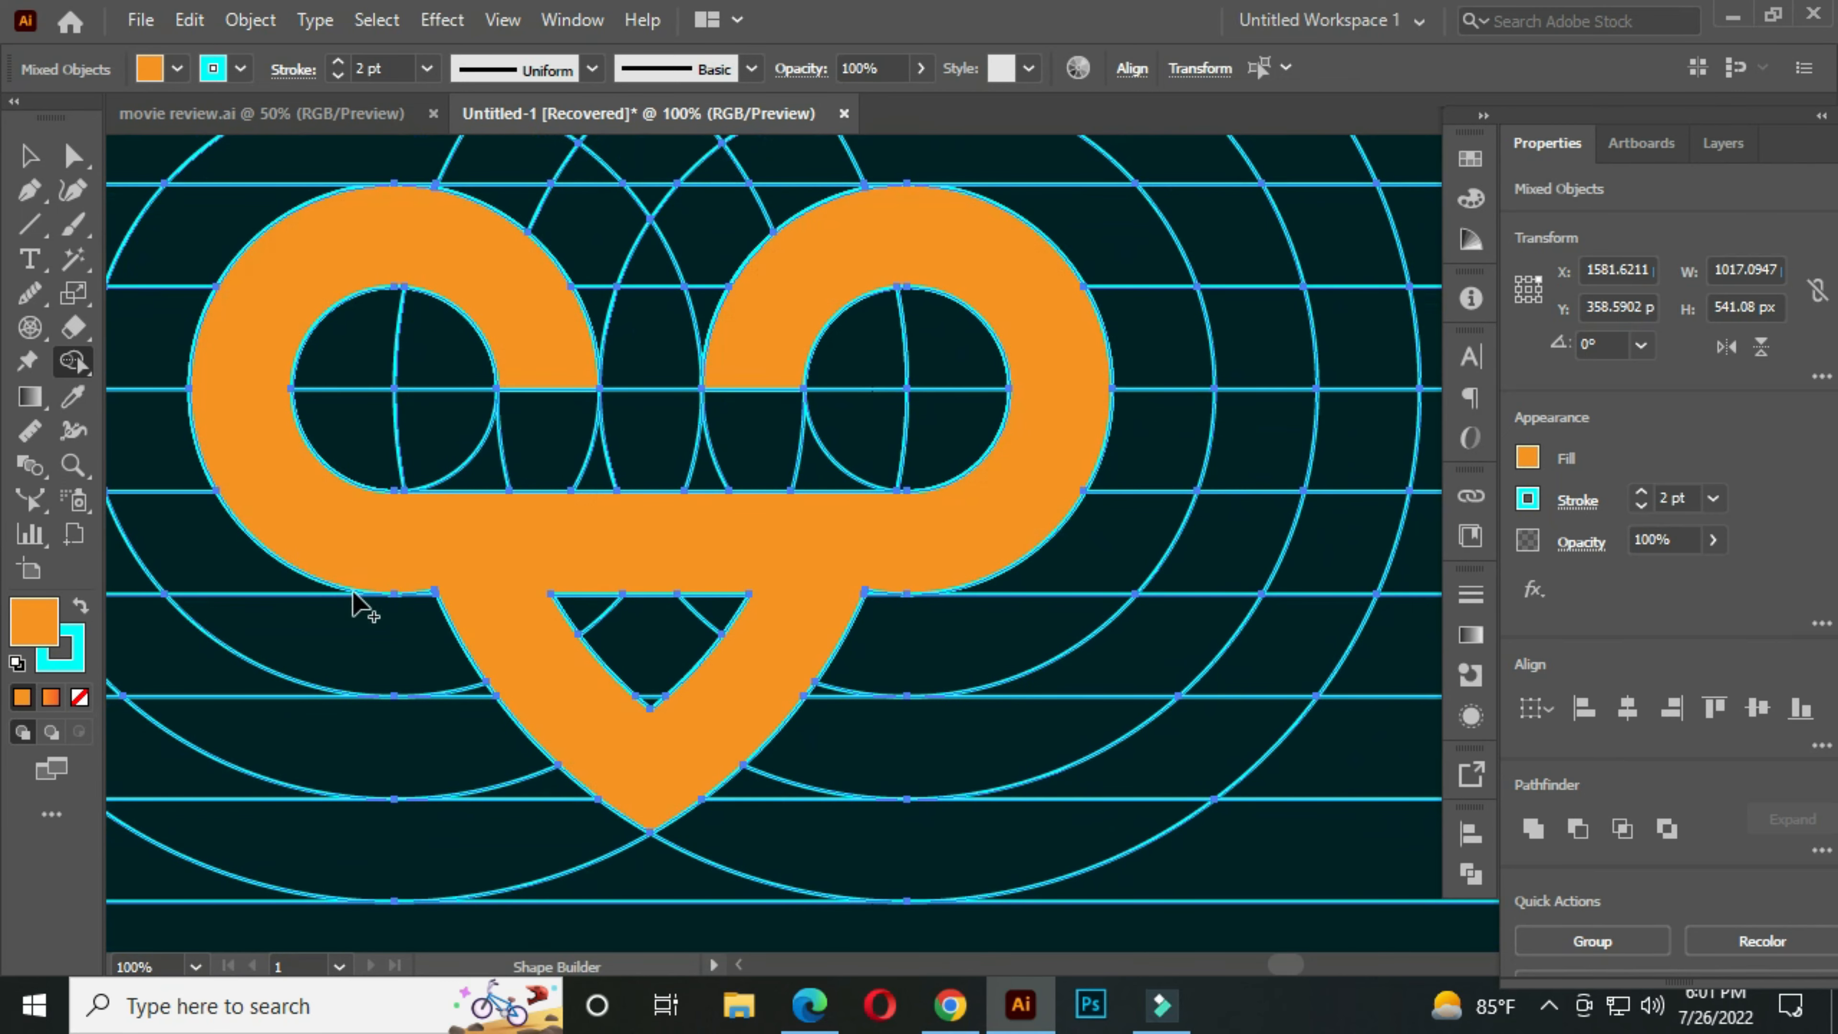
Move the merged orange shape off the construction grid and delete the remaining circles and lines.
left_click(29, 155)
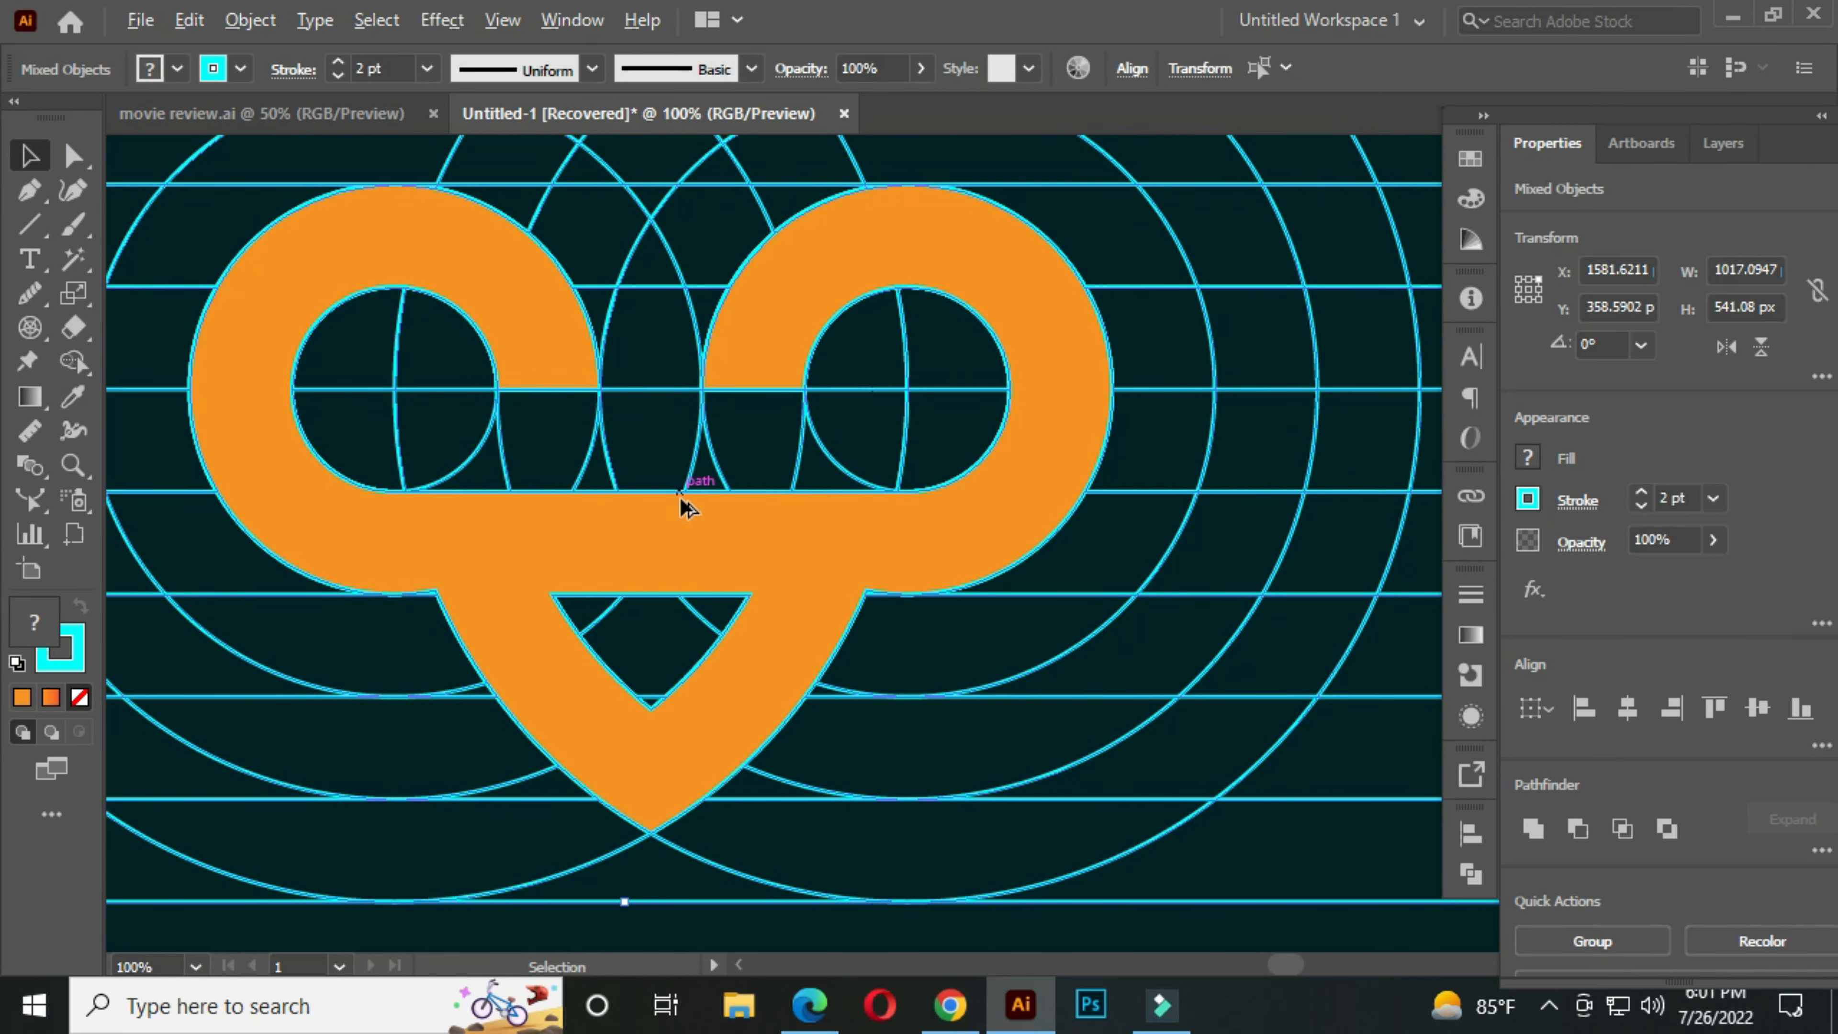
scroll(685, 501, "down", 2)
left_click(1299, 442)
scroll(995, 528, "down", 1)
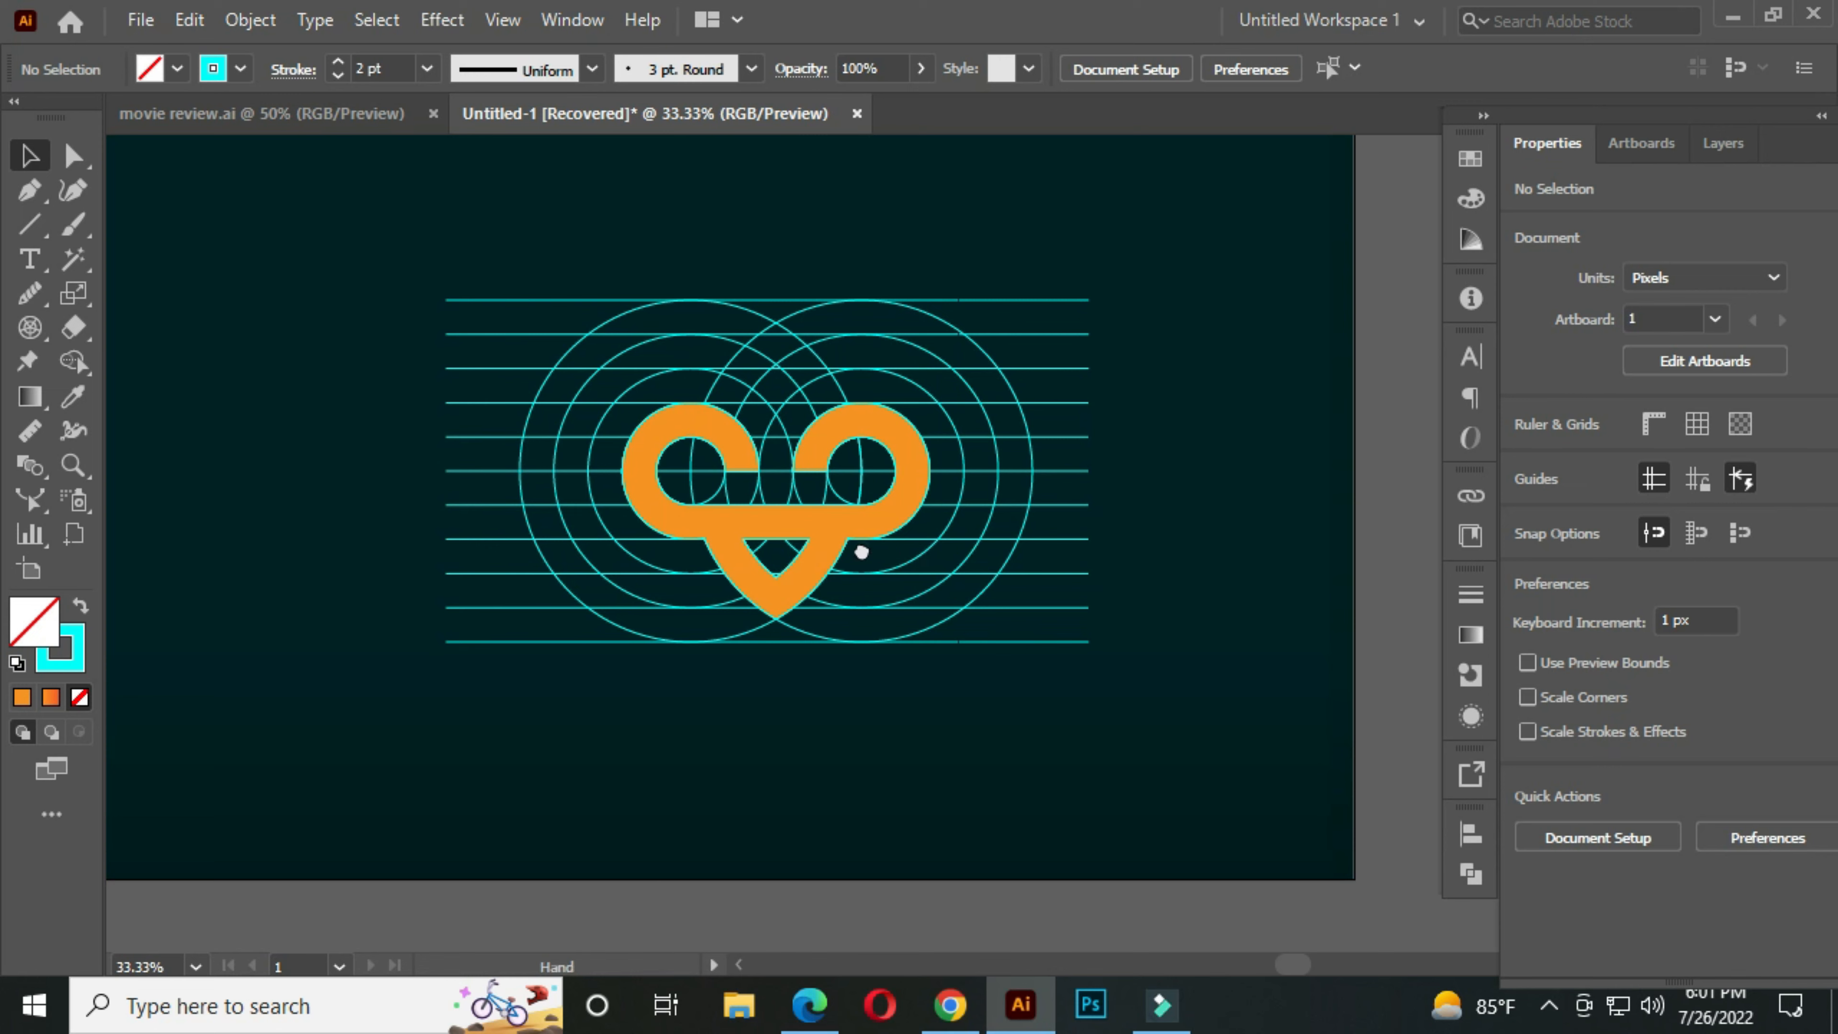
left_click_drag(861, 552, 909, 554)
left_click(878, 539)
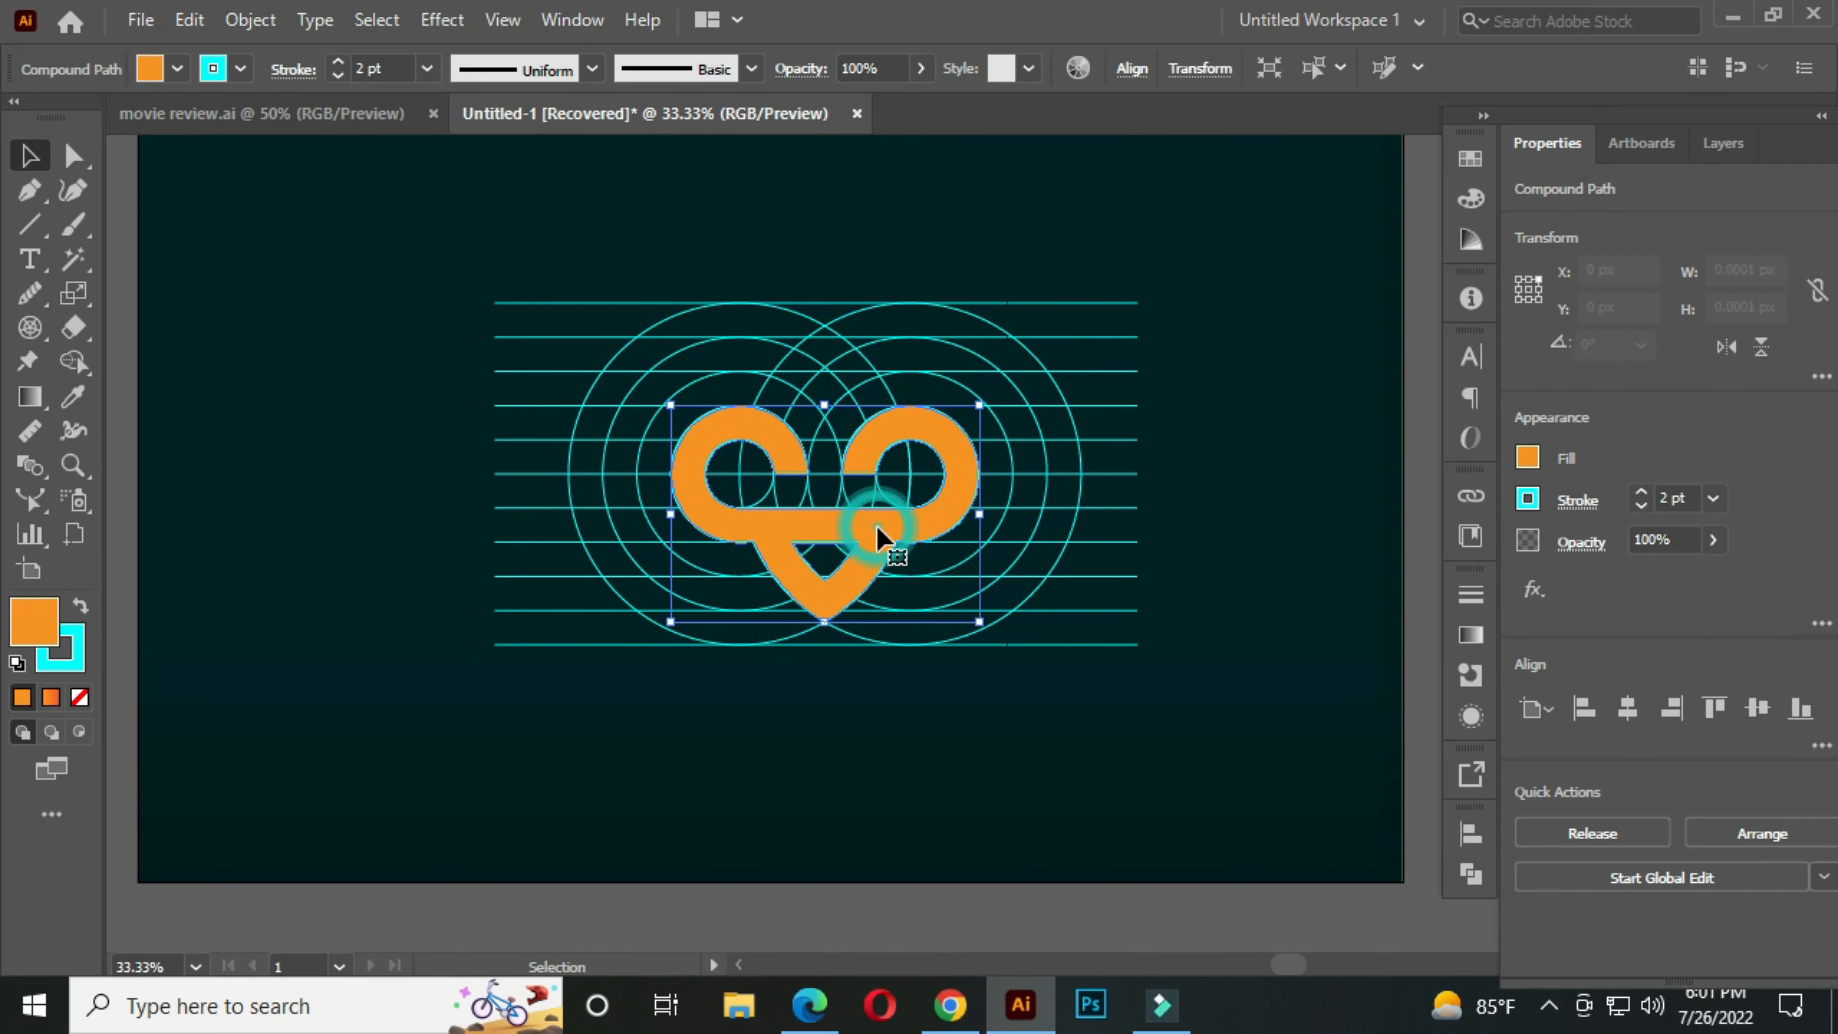
left_click_drag(878, 539, 349, 488)
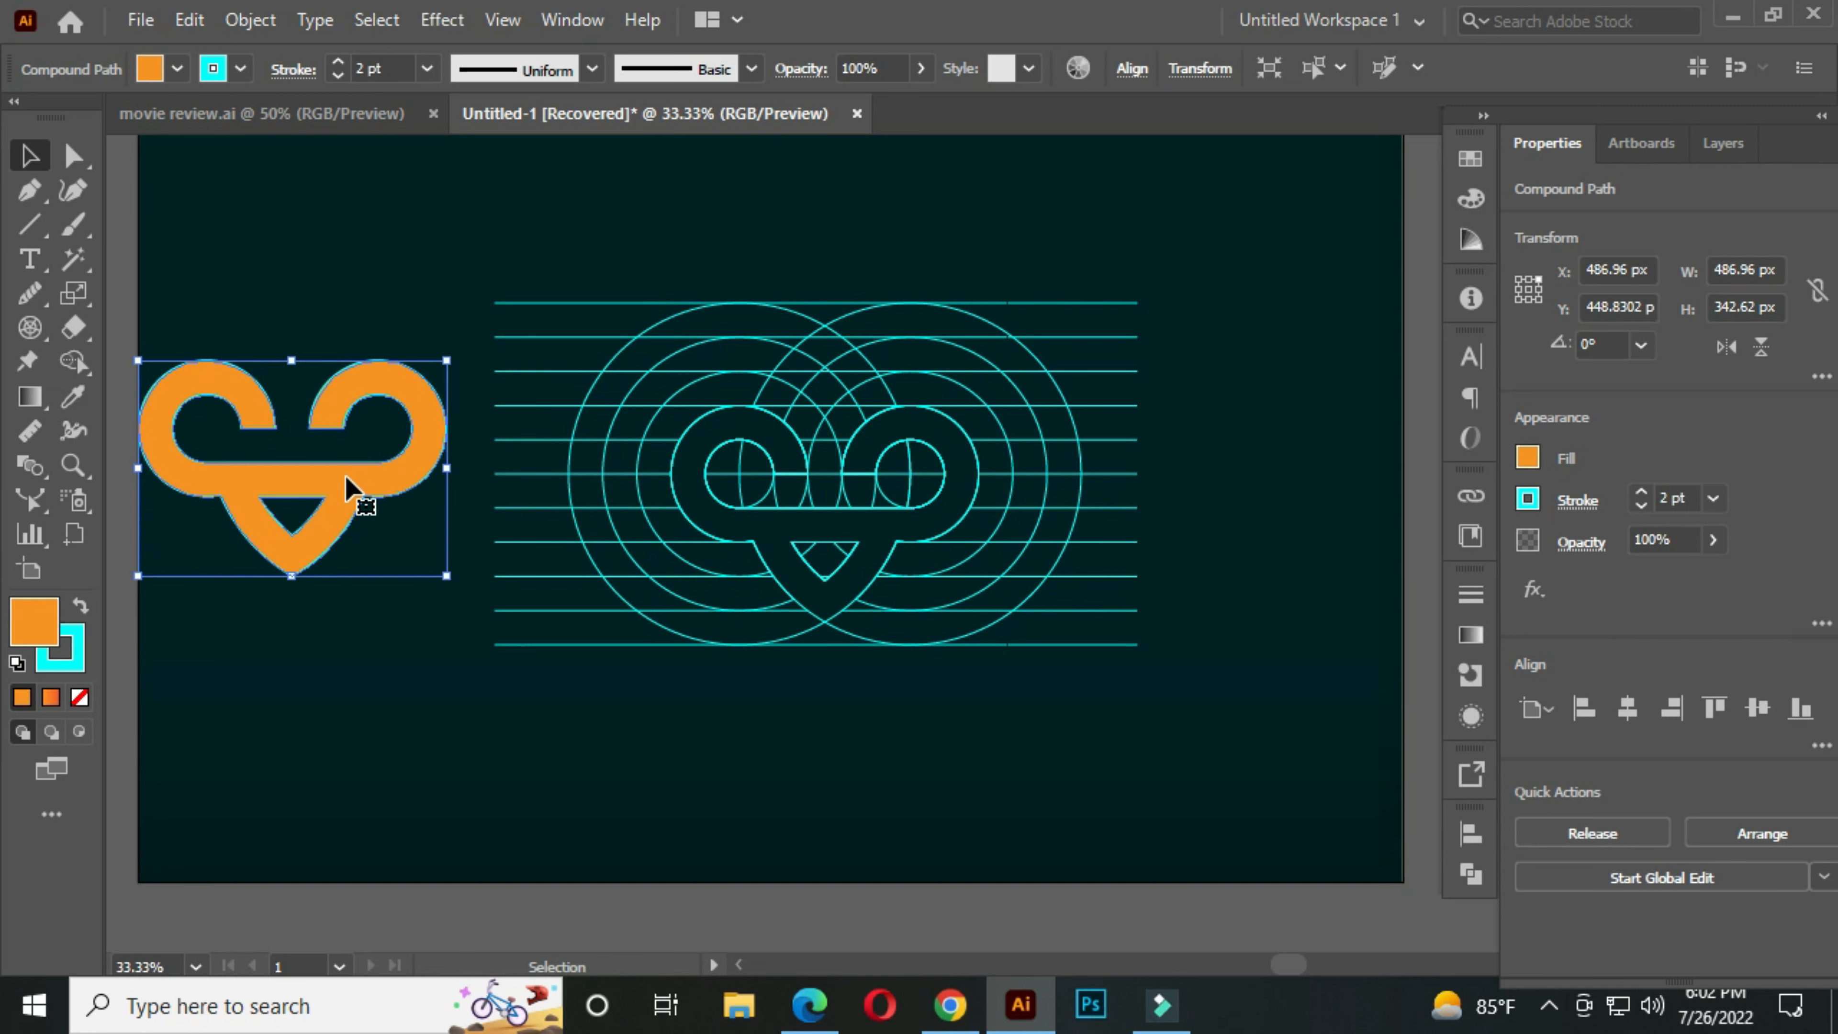
left_click_drag(582, 209, 1127, 718)
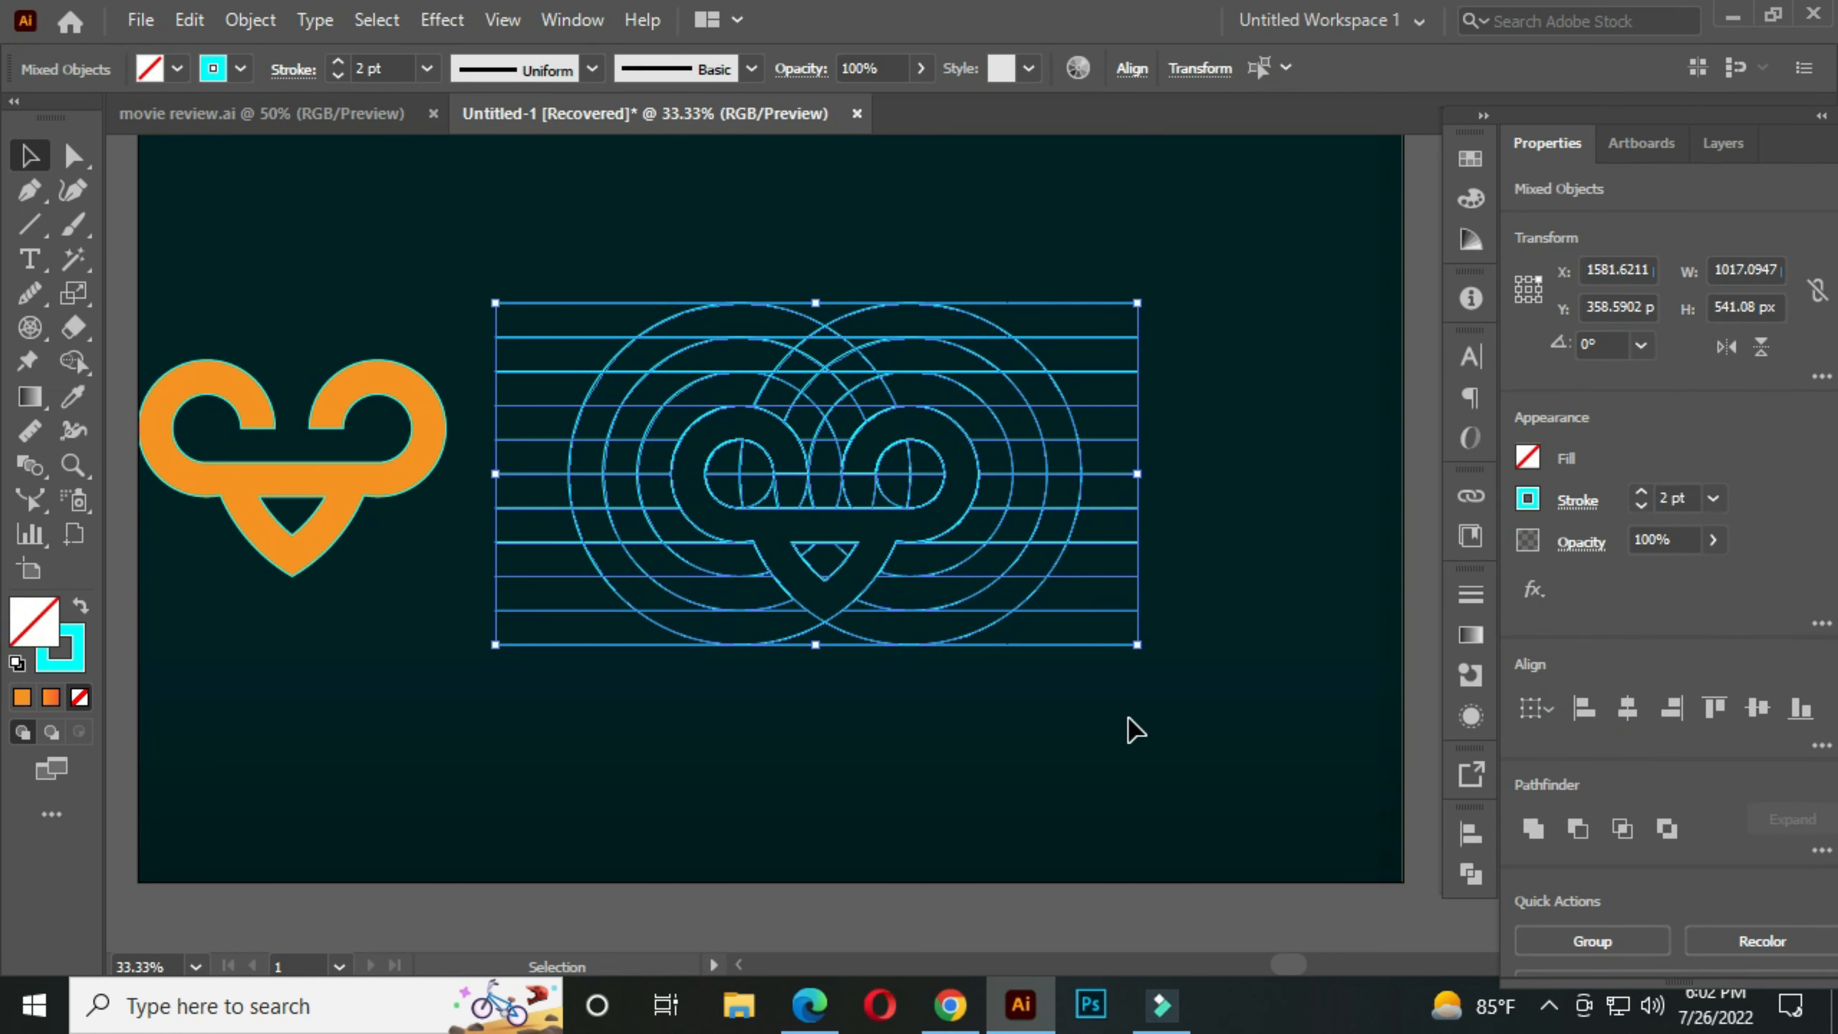
key("Delete")
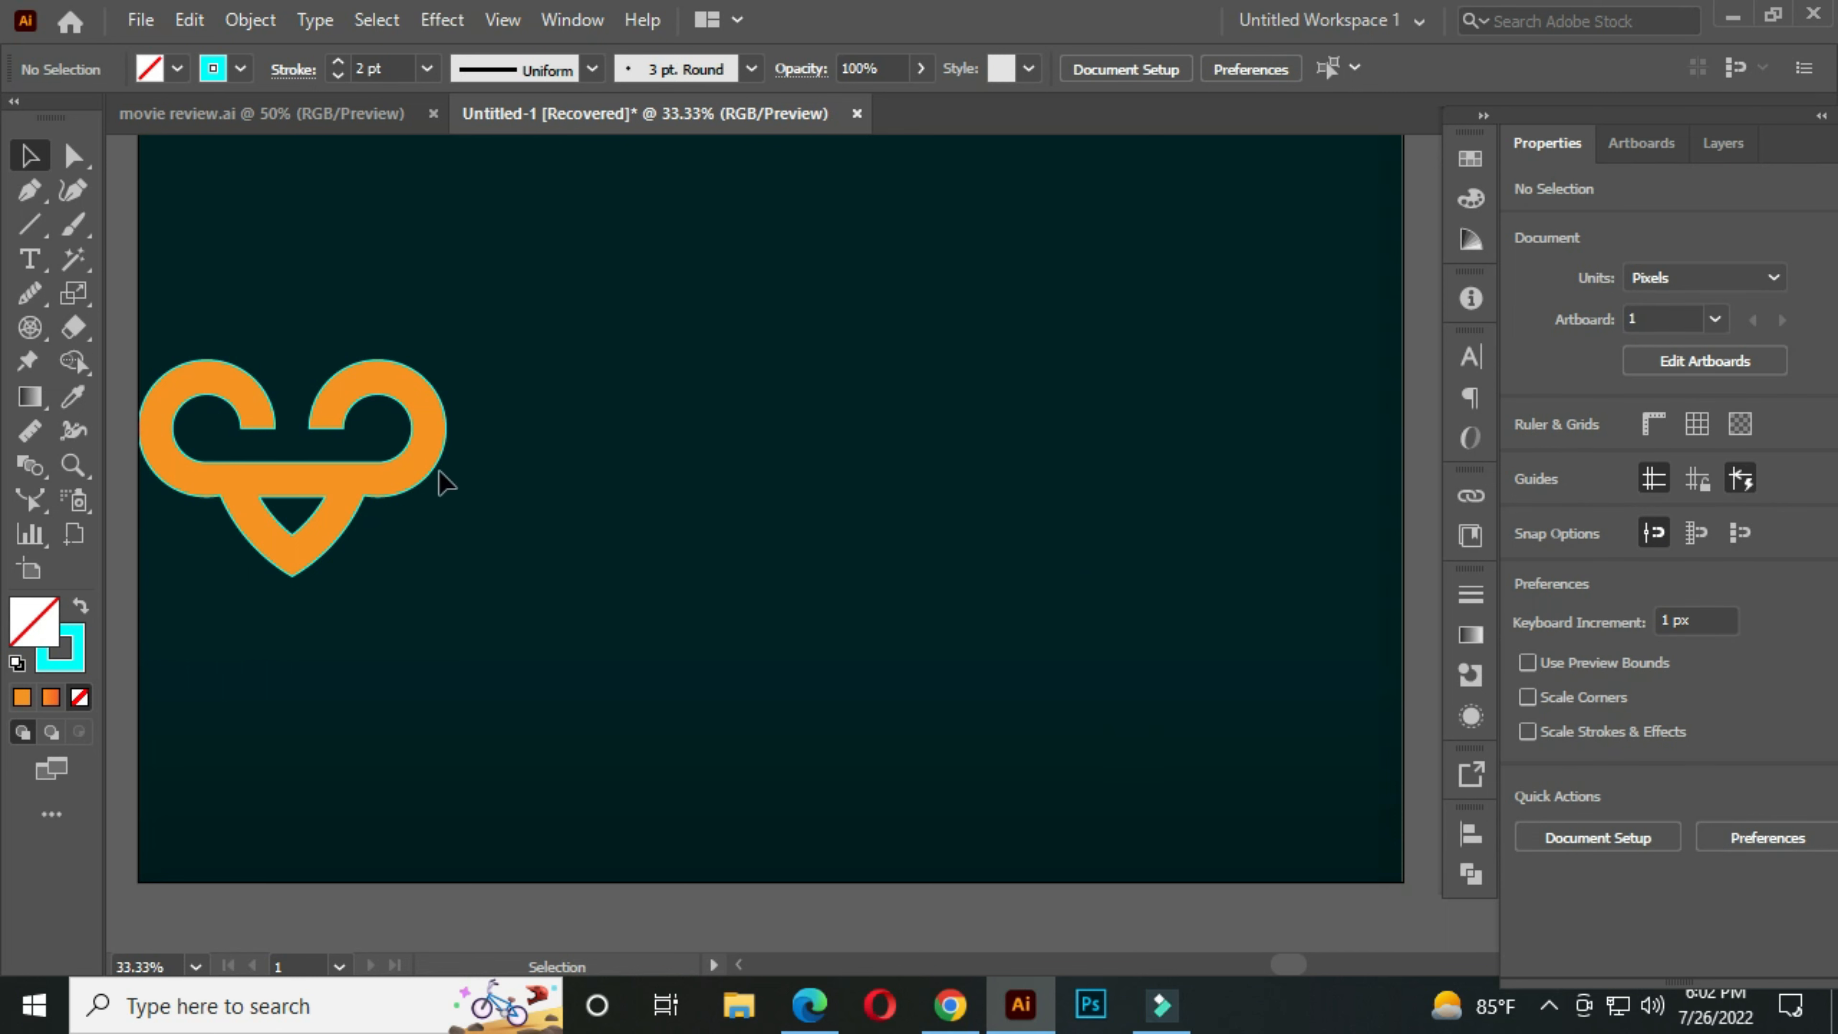
Move the logo to the middle of the artboard and scale it up to about 637 by 448 px.
left_click_drag(287, 271, 887, 482)
left_click_drag(923, 586, 1042, 620)
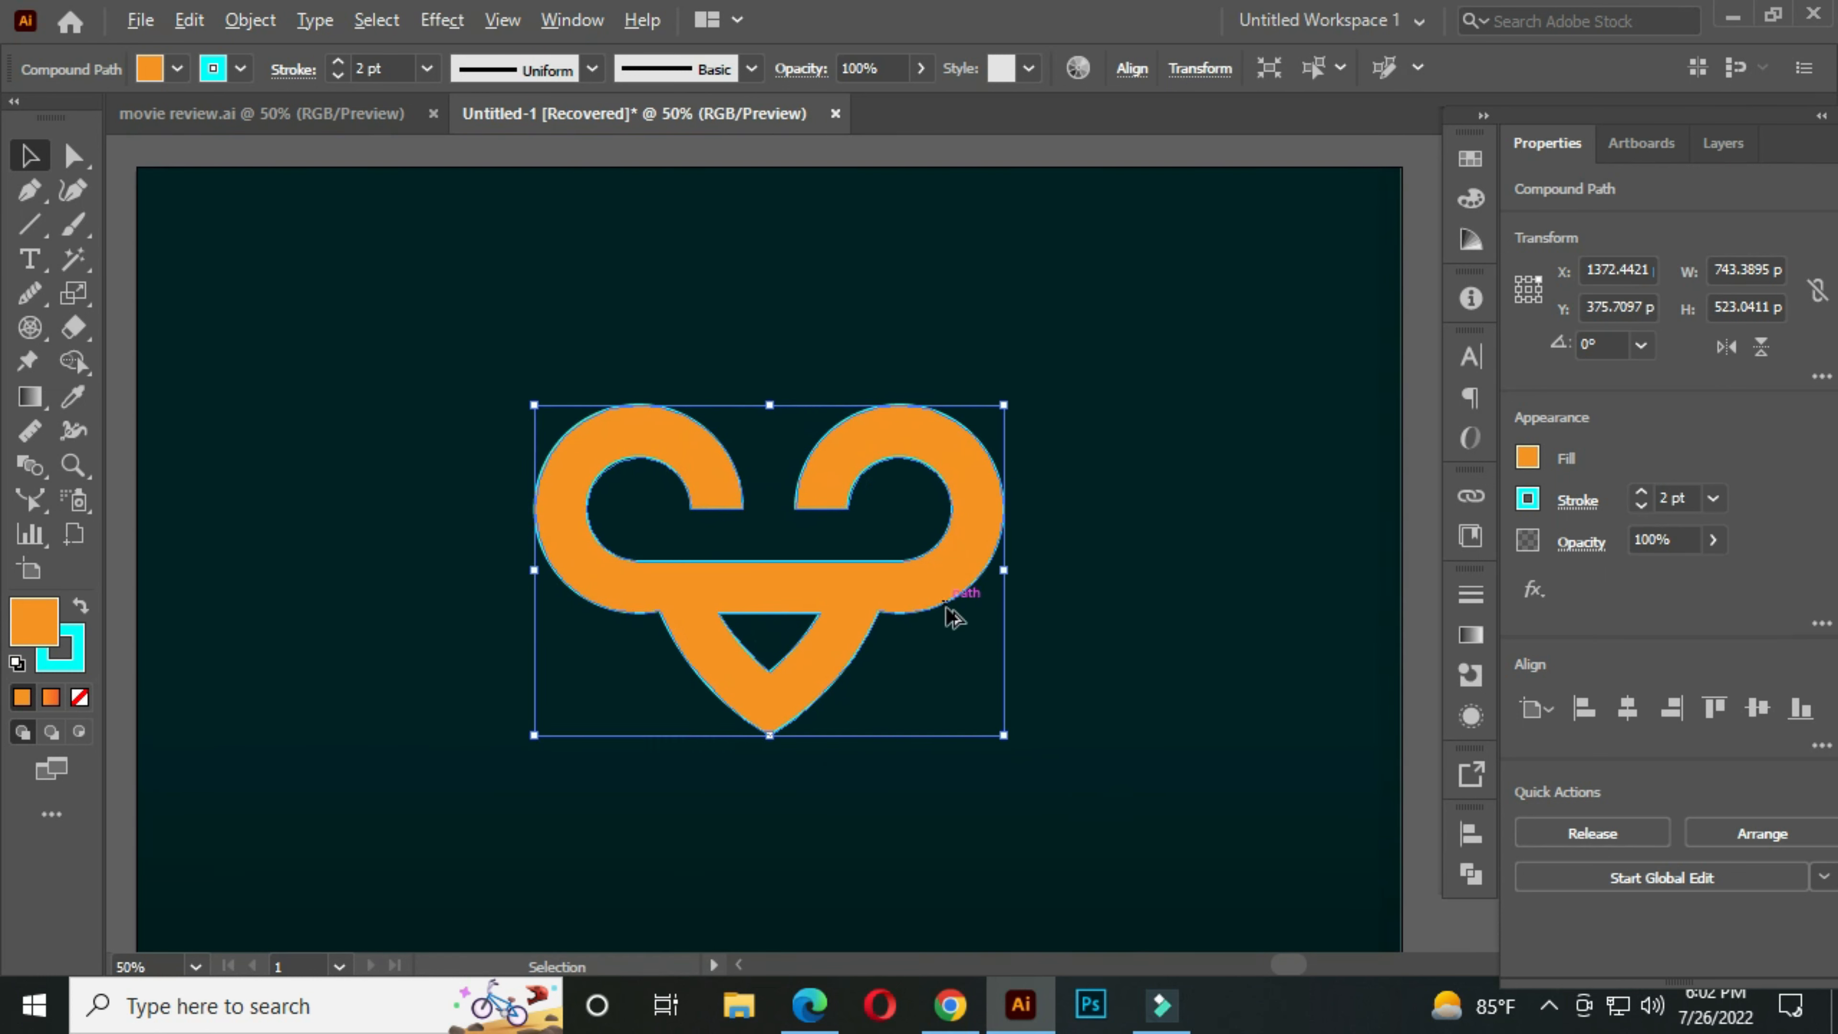
scroll(952, 616, "up", 1)
left_click_drag(792, 603, 828, 591)
left_click_drag(1070, 780, 1021, 748)
left_click_drag(729, 583, 729, 547)
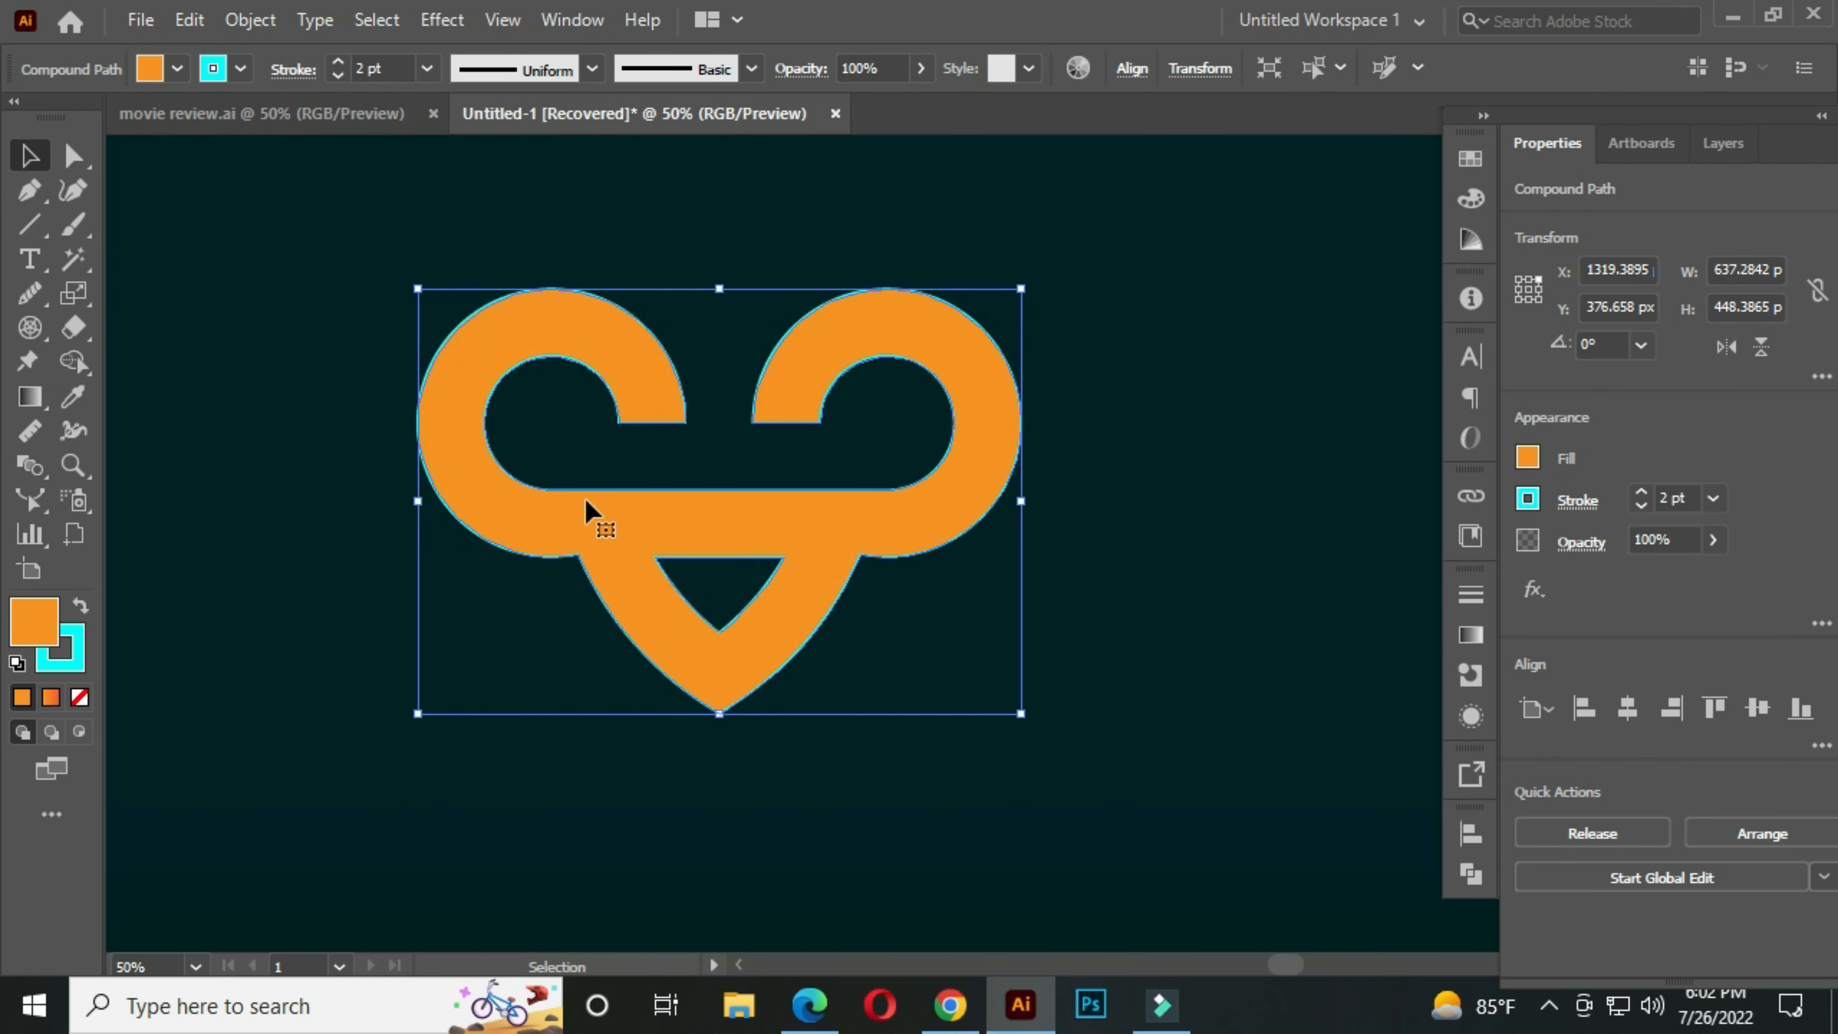
Remove the cyan stroke from the logo and deselect it.
left_click(239, 70)
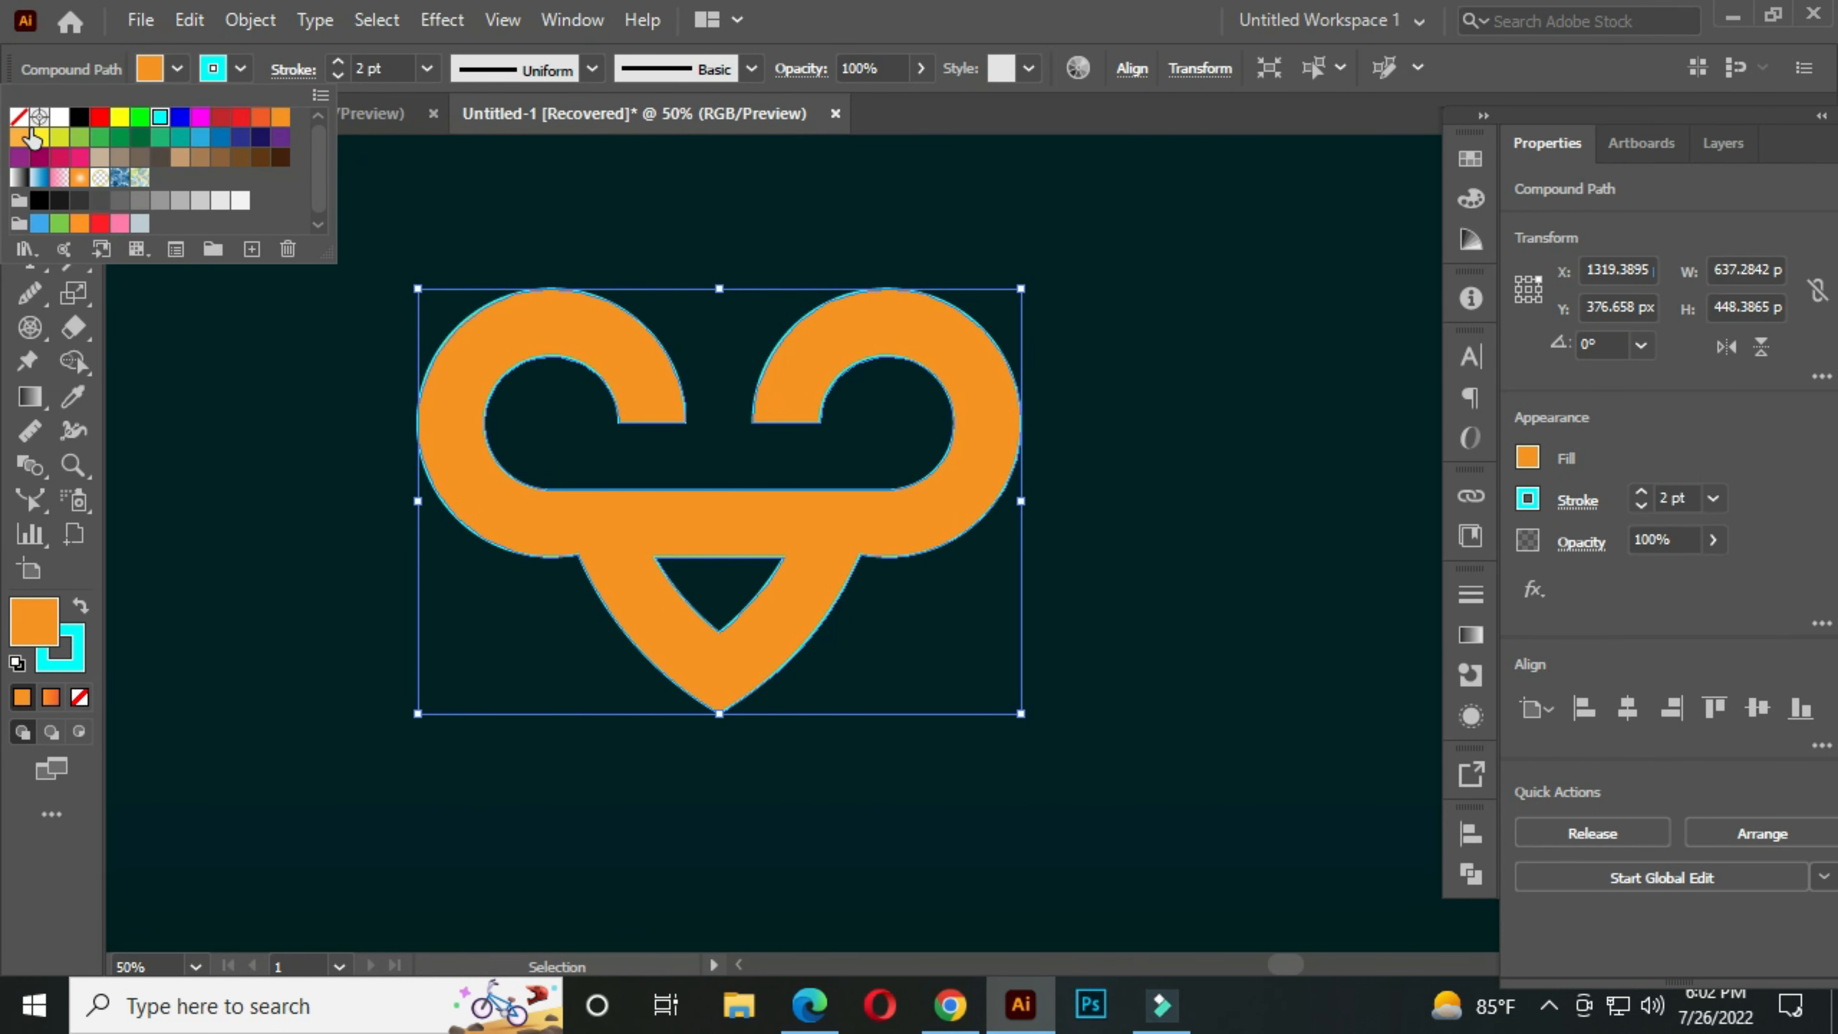
left_click(18, 117)
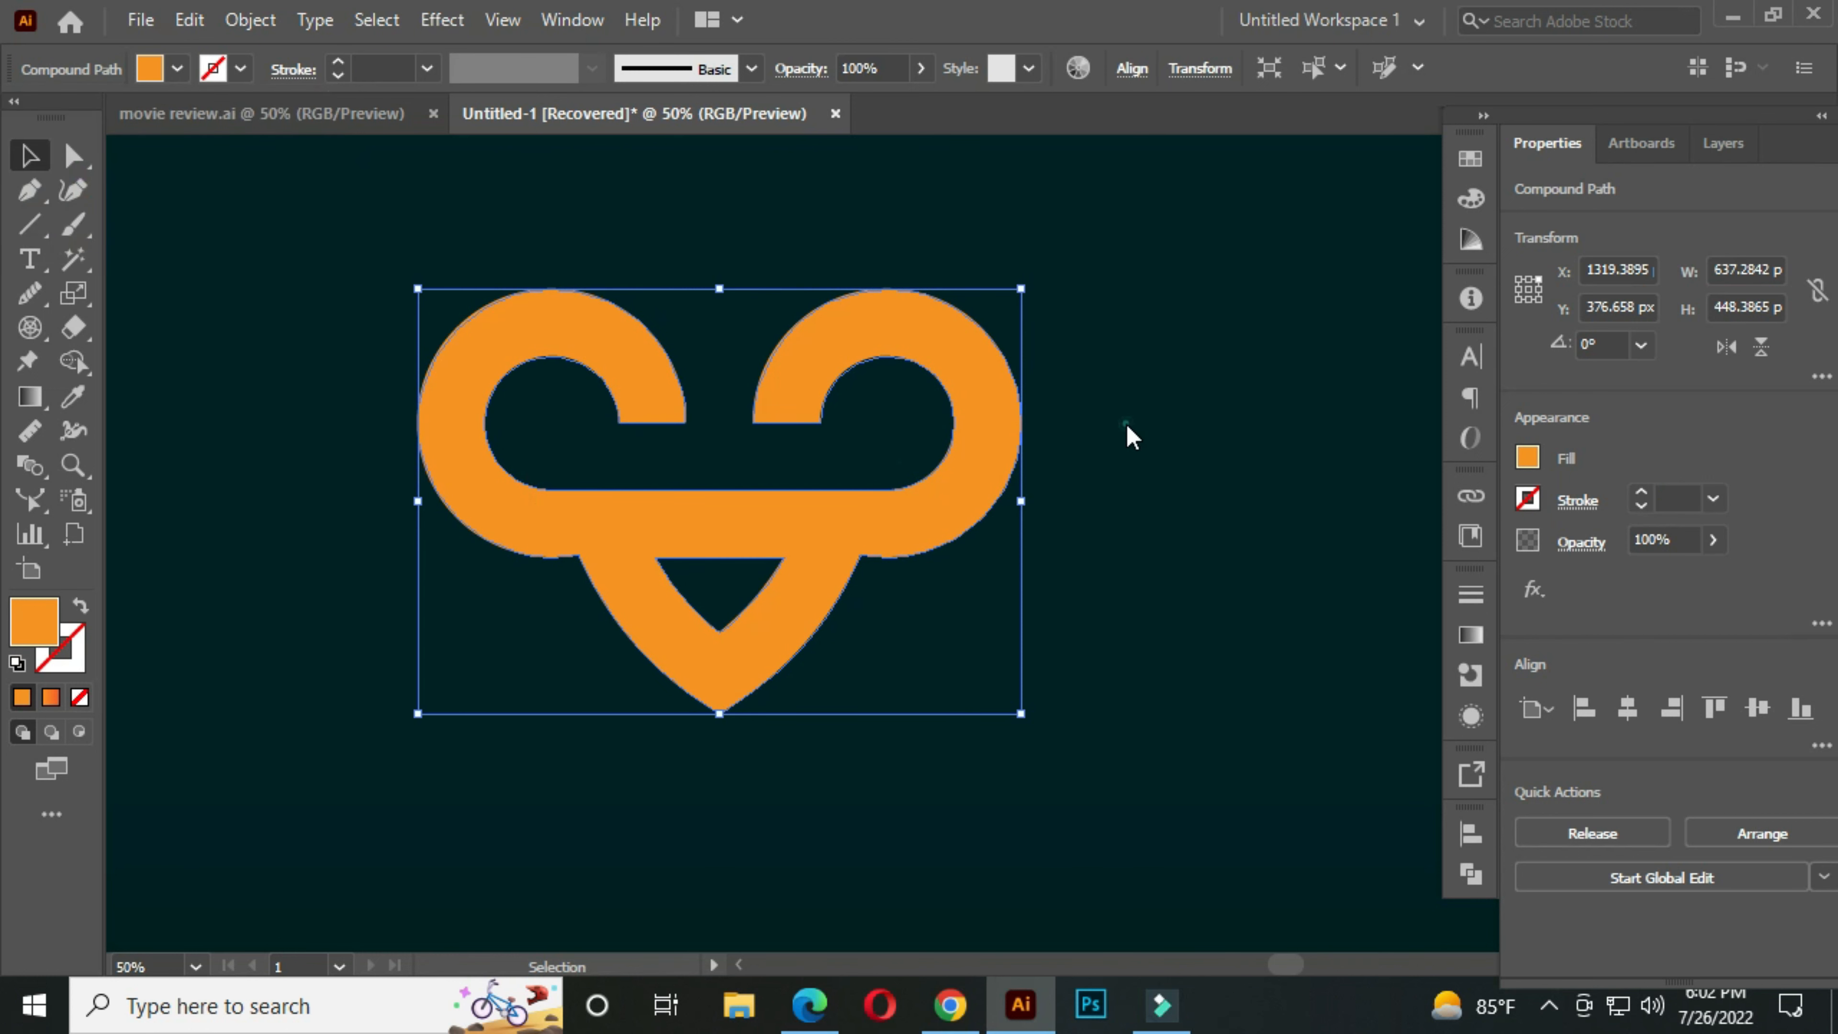
left_click(1147, 520)
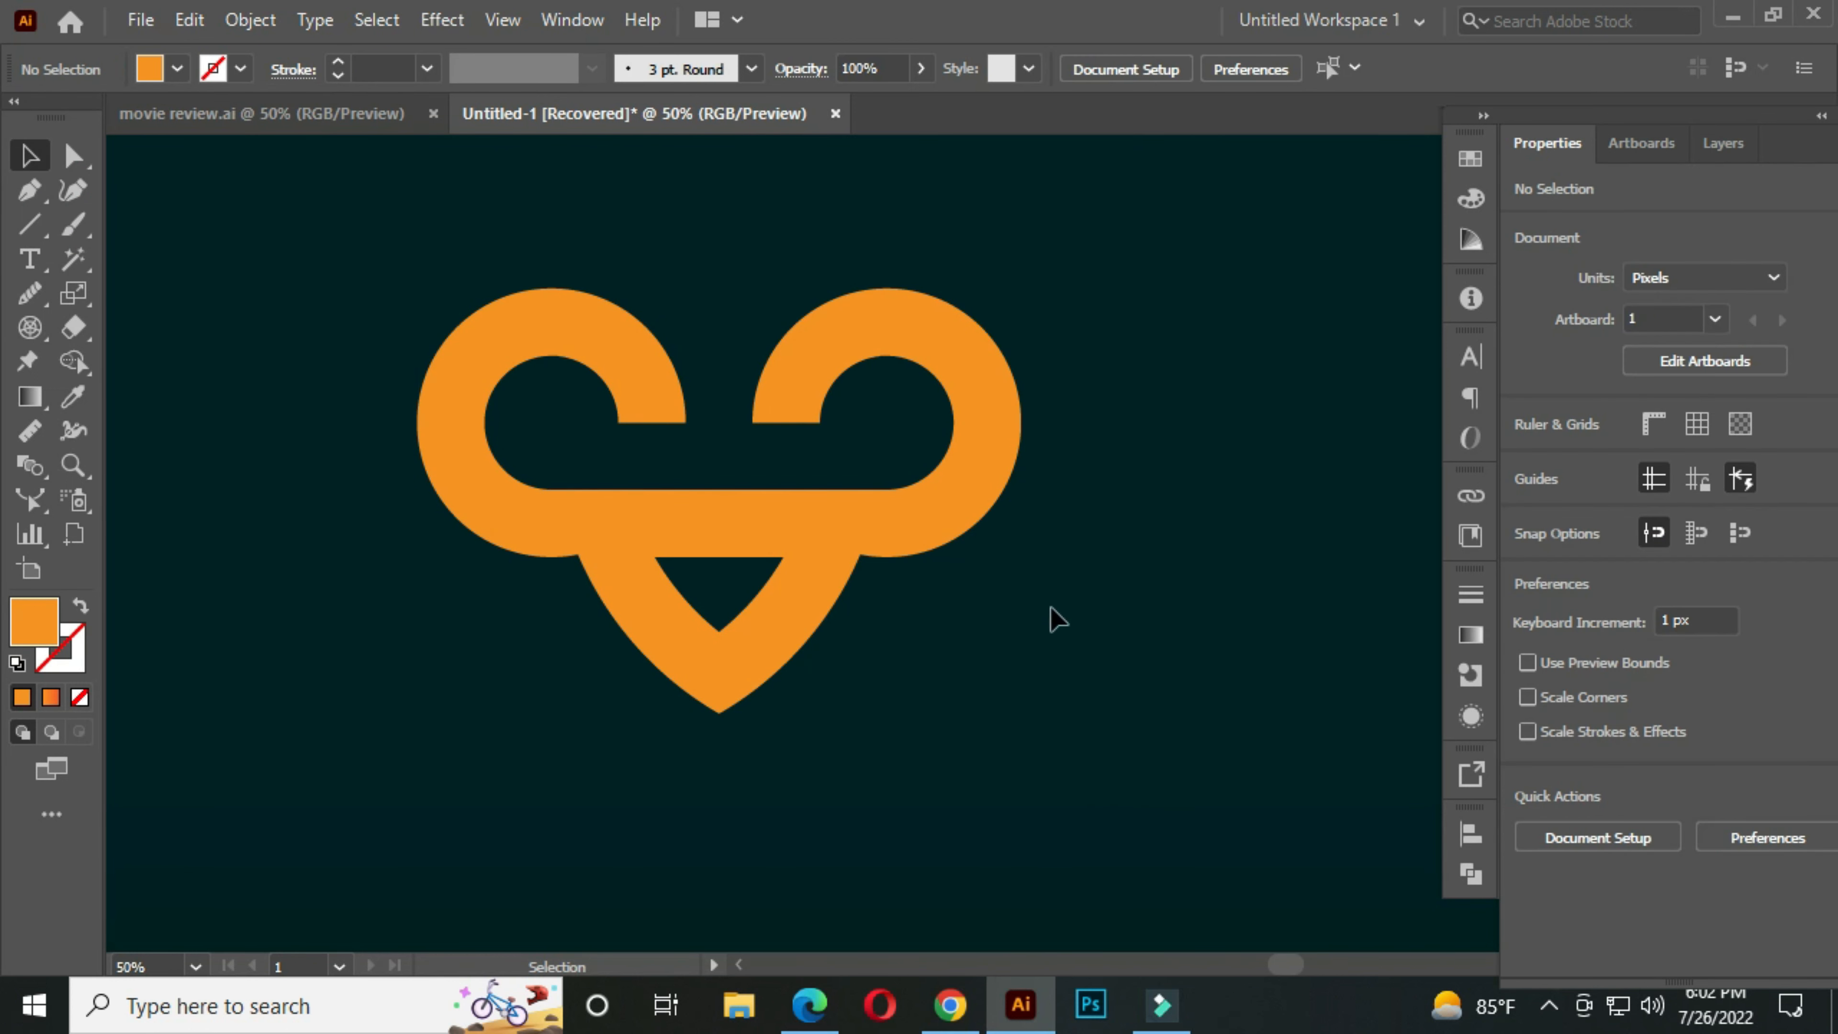
Apply a linear gradient fill to the logo and set its starting colour stop to red-orange.
left_click_drag(443, 218, 865, 579)
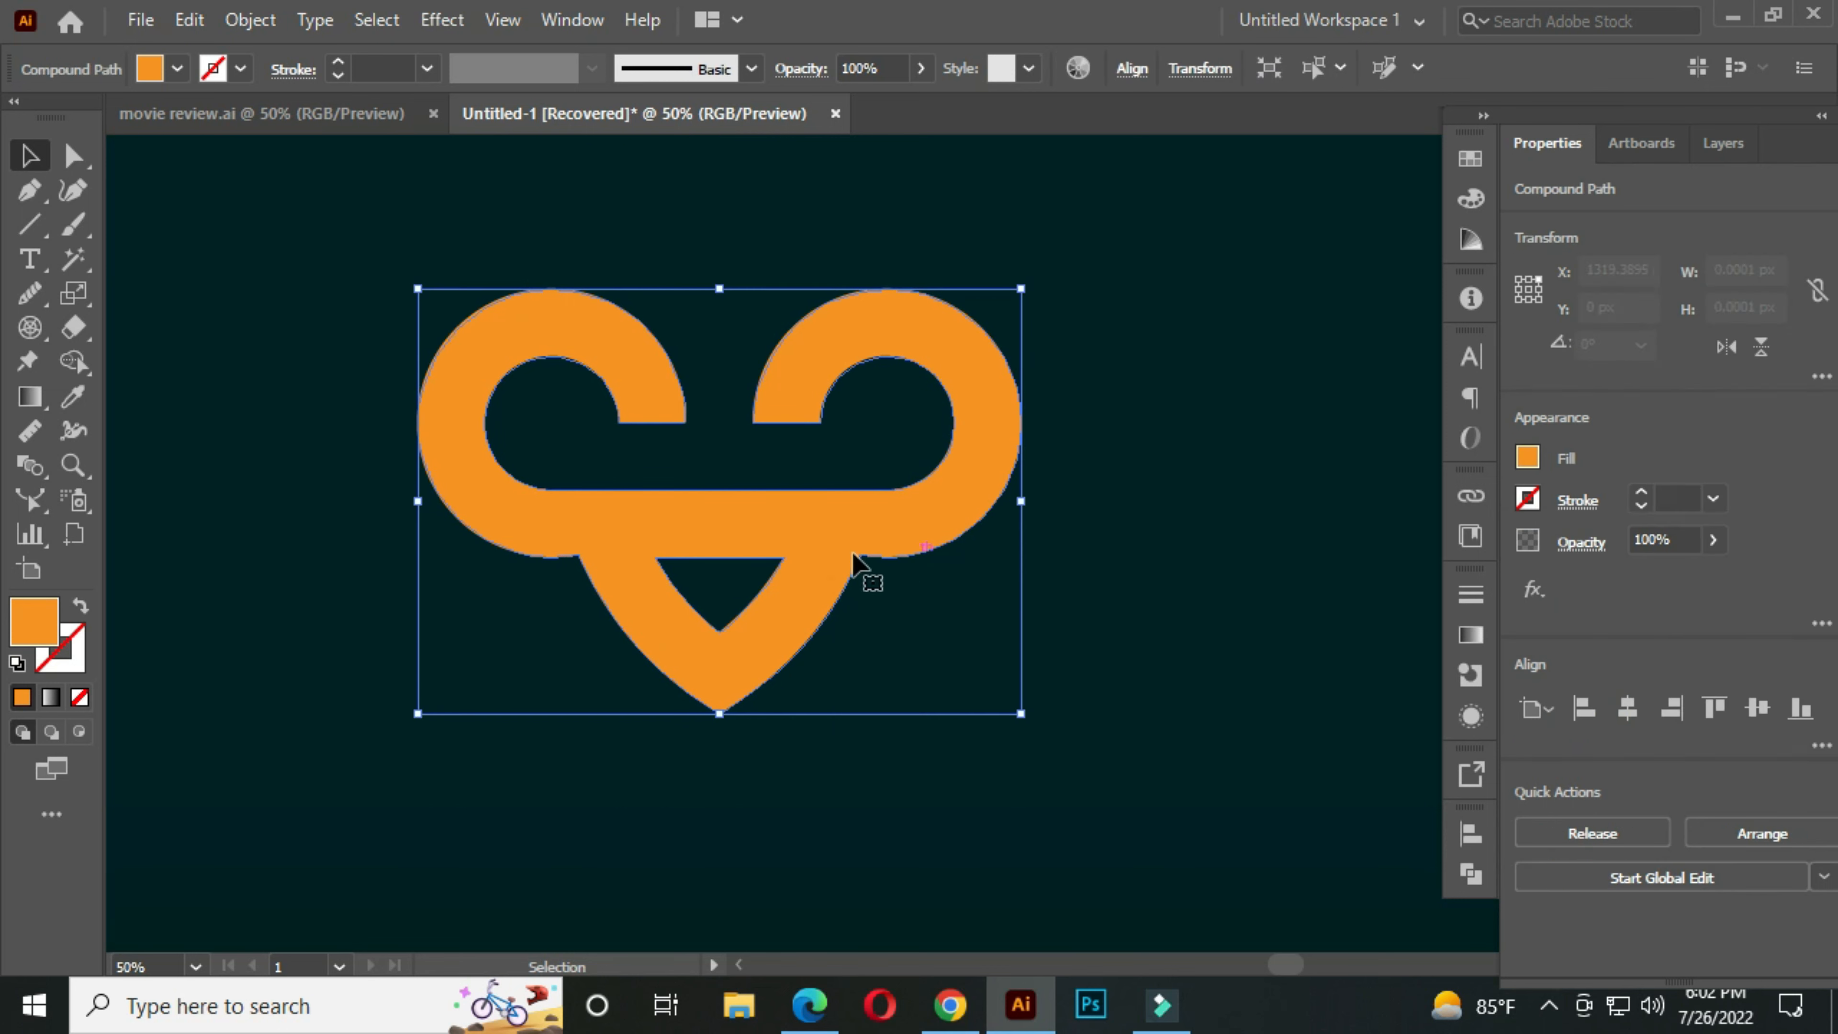
left_click(1470, 635)
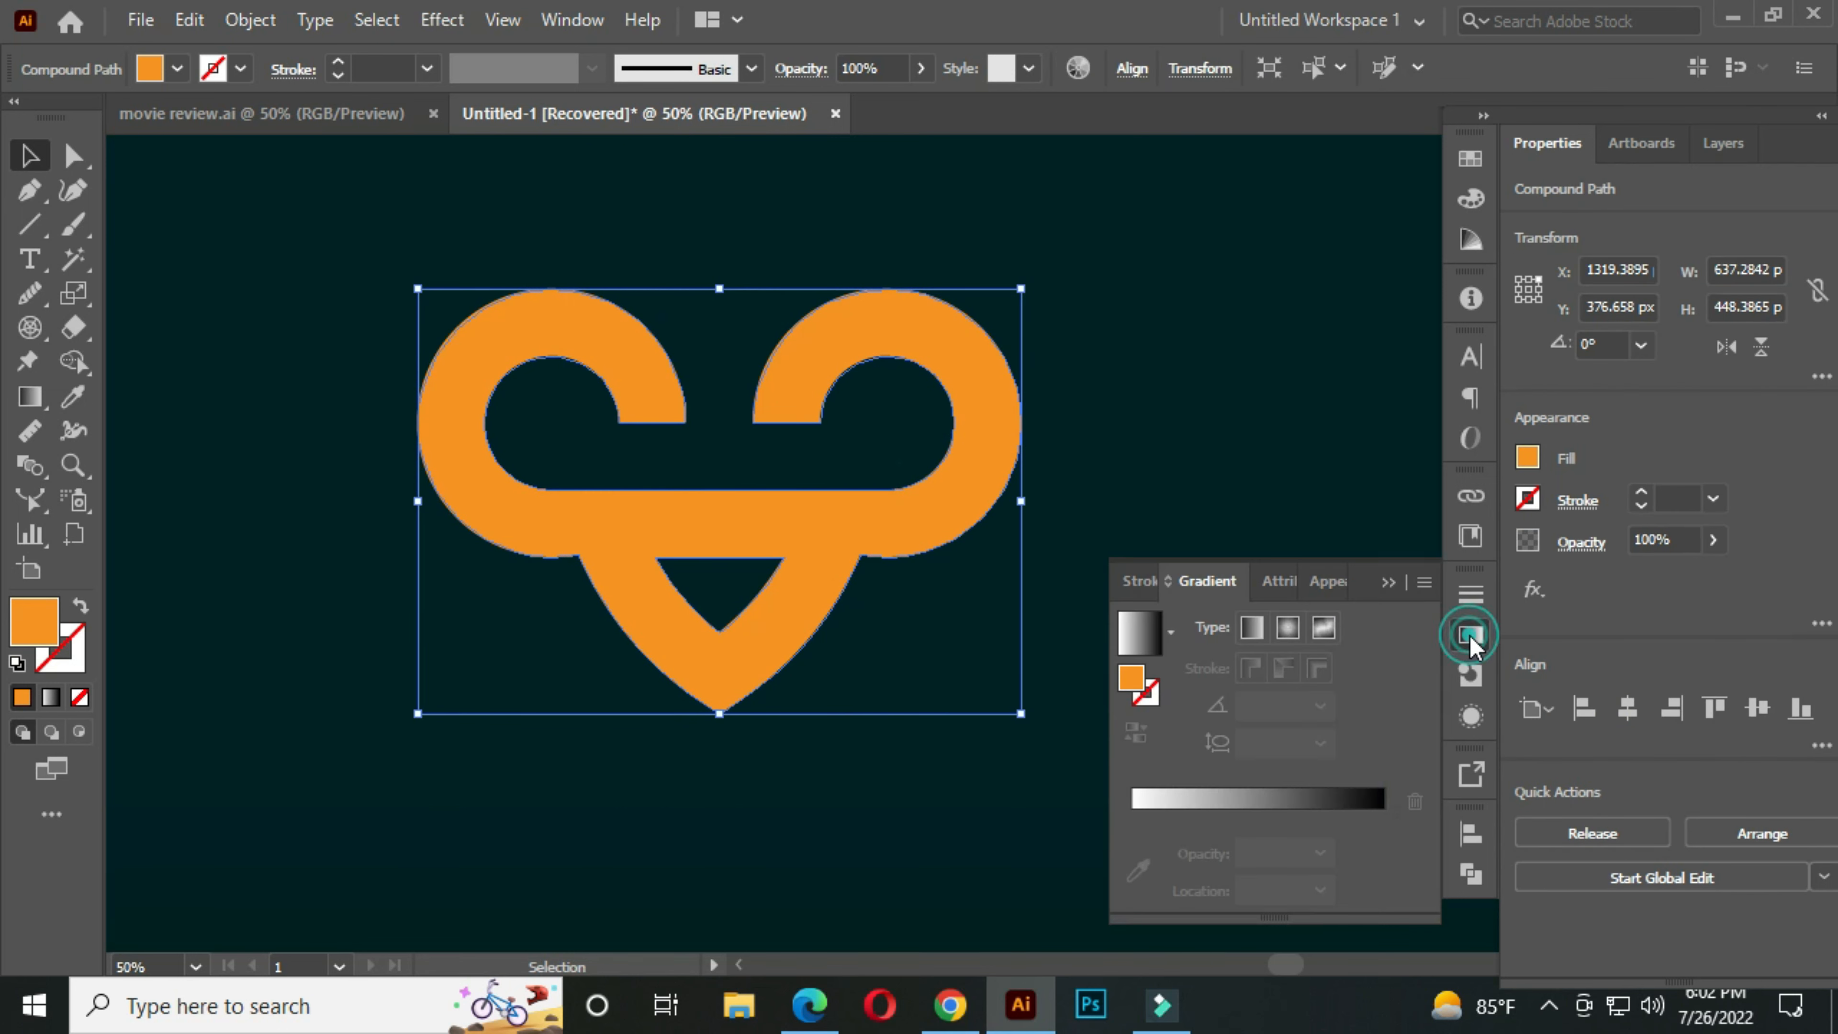
left_click(1244, 801)
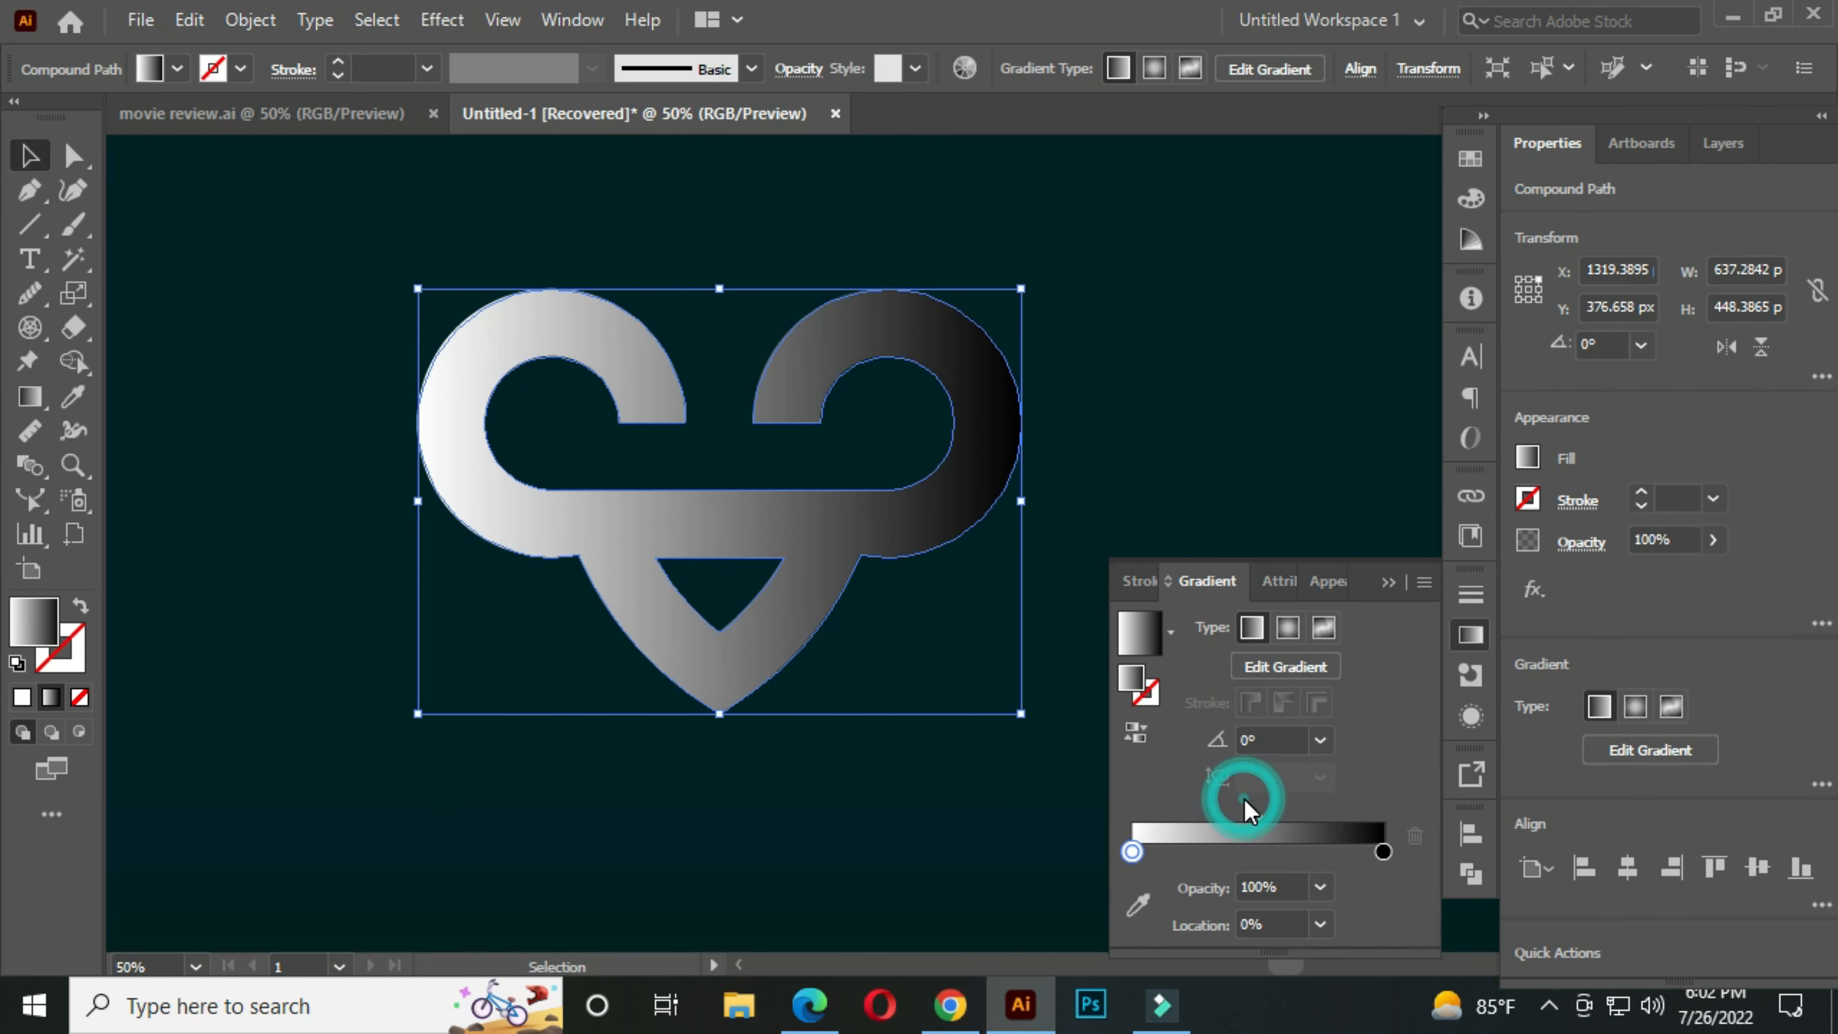
double_click(1131, 852)
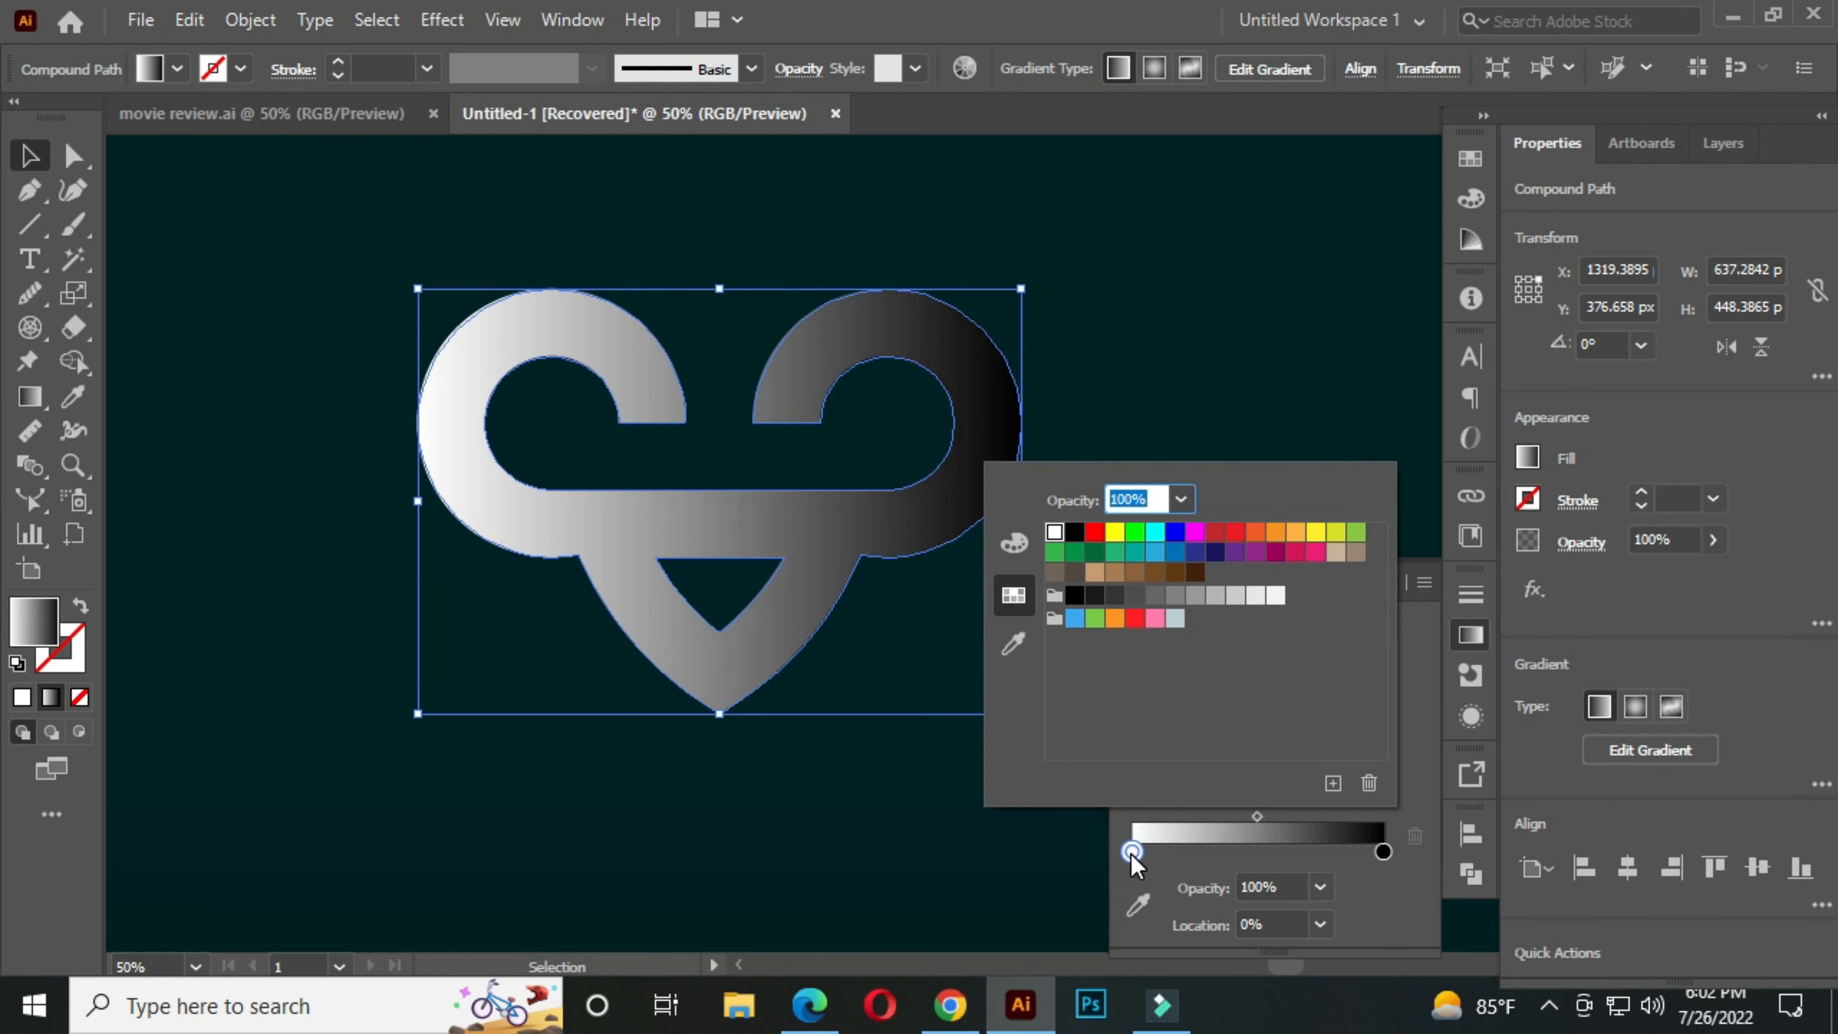
left_click(1251, 541)
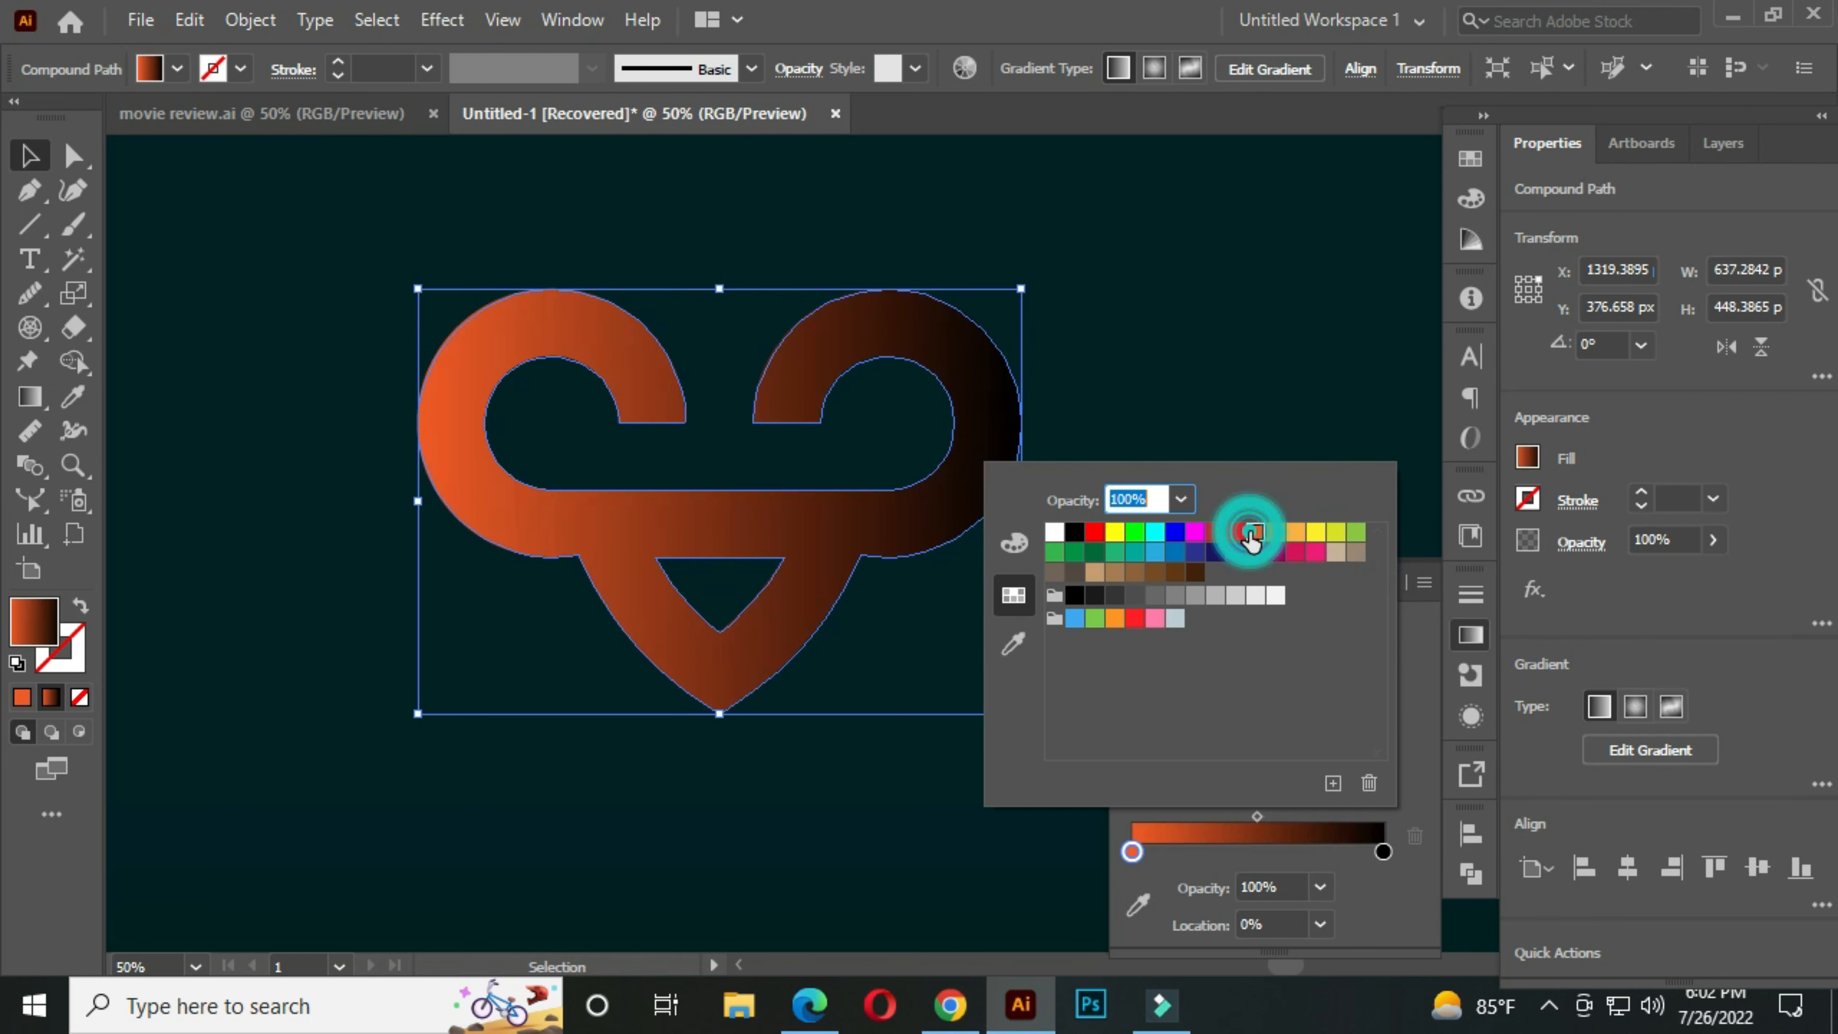
Set the gradient's ending colour stop to light orange.
left_click(1382, 851)
double_click(1381, 851)
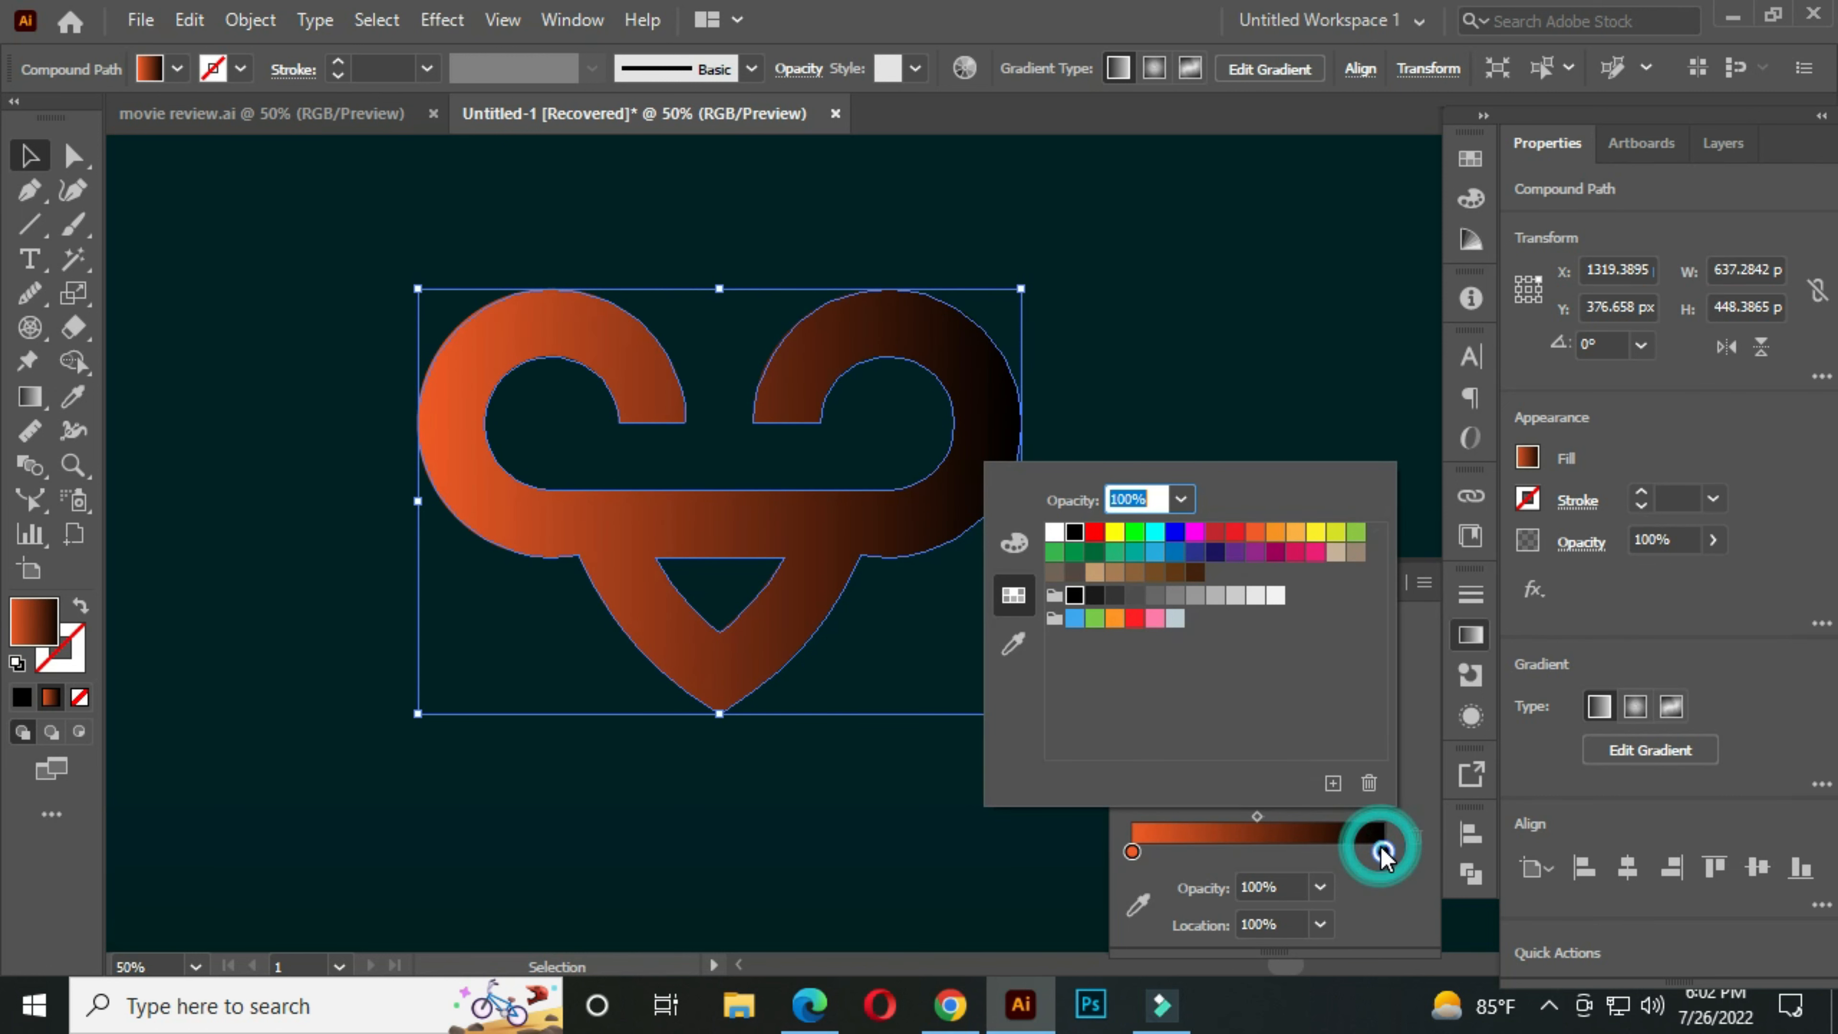
left_click(1276, 539)
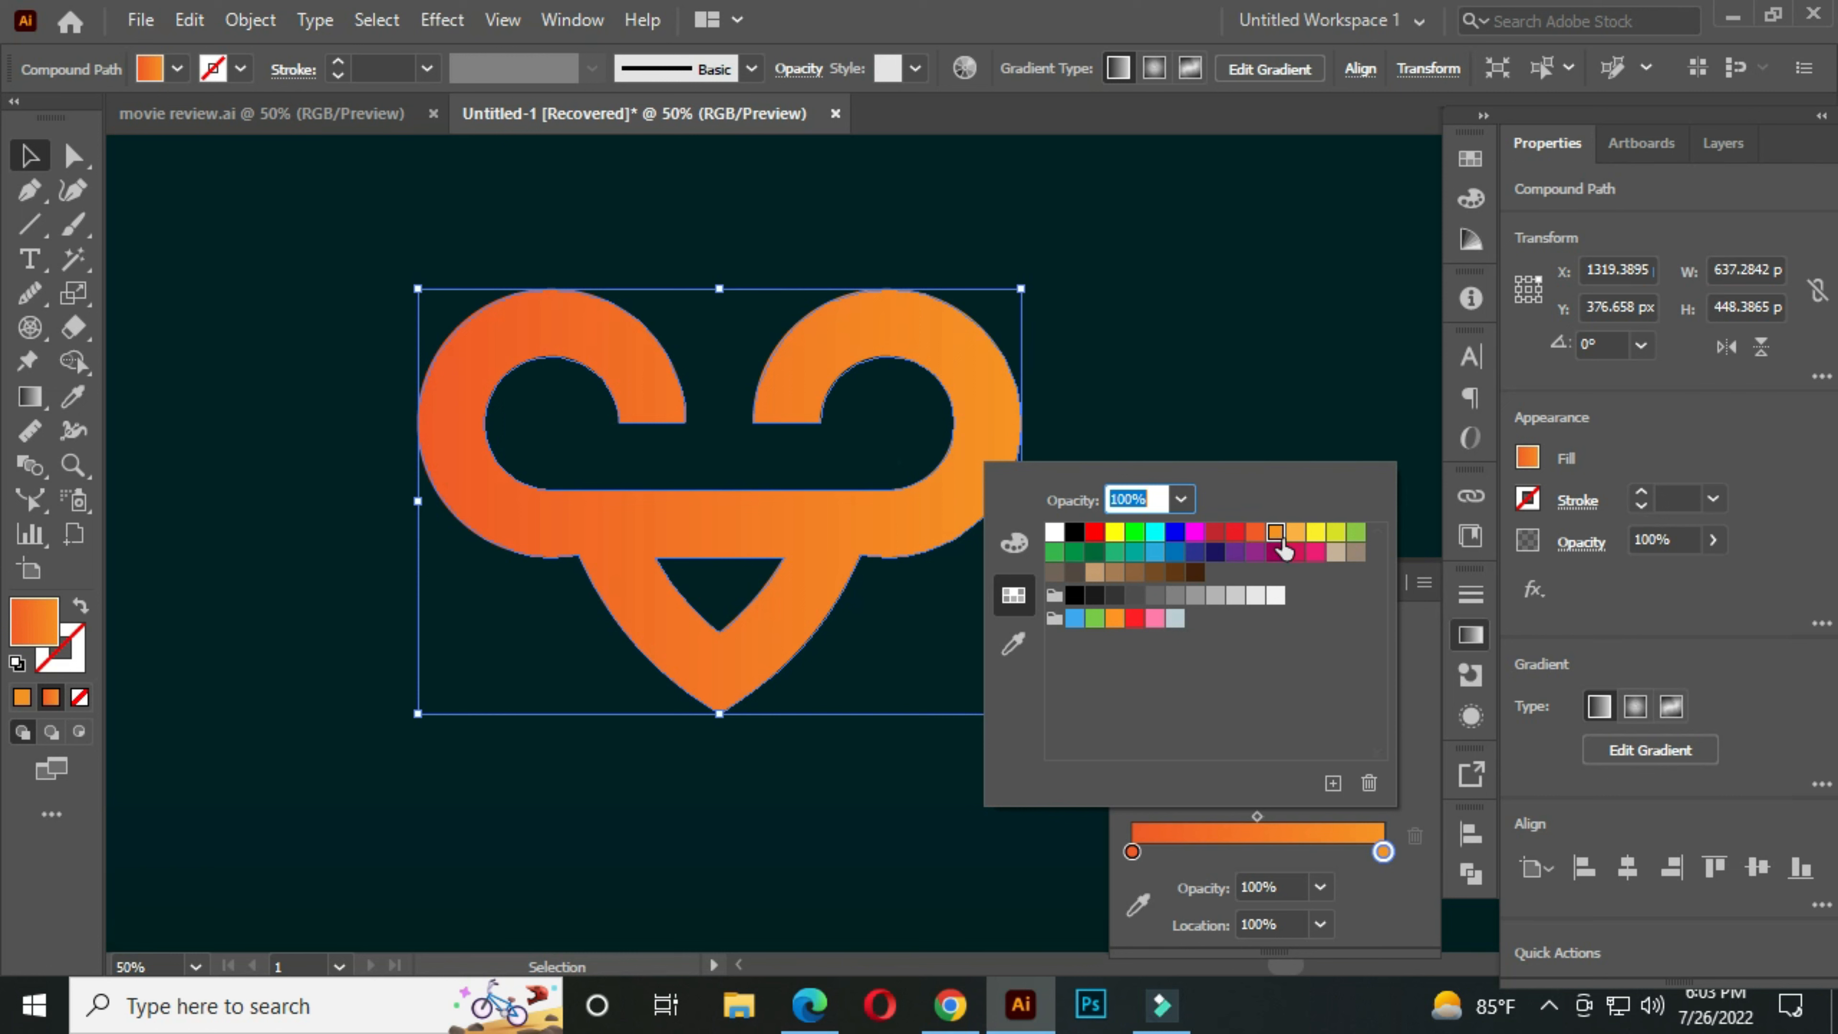